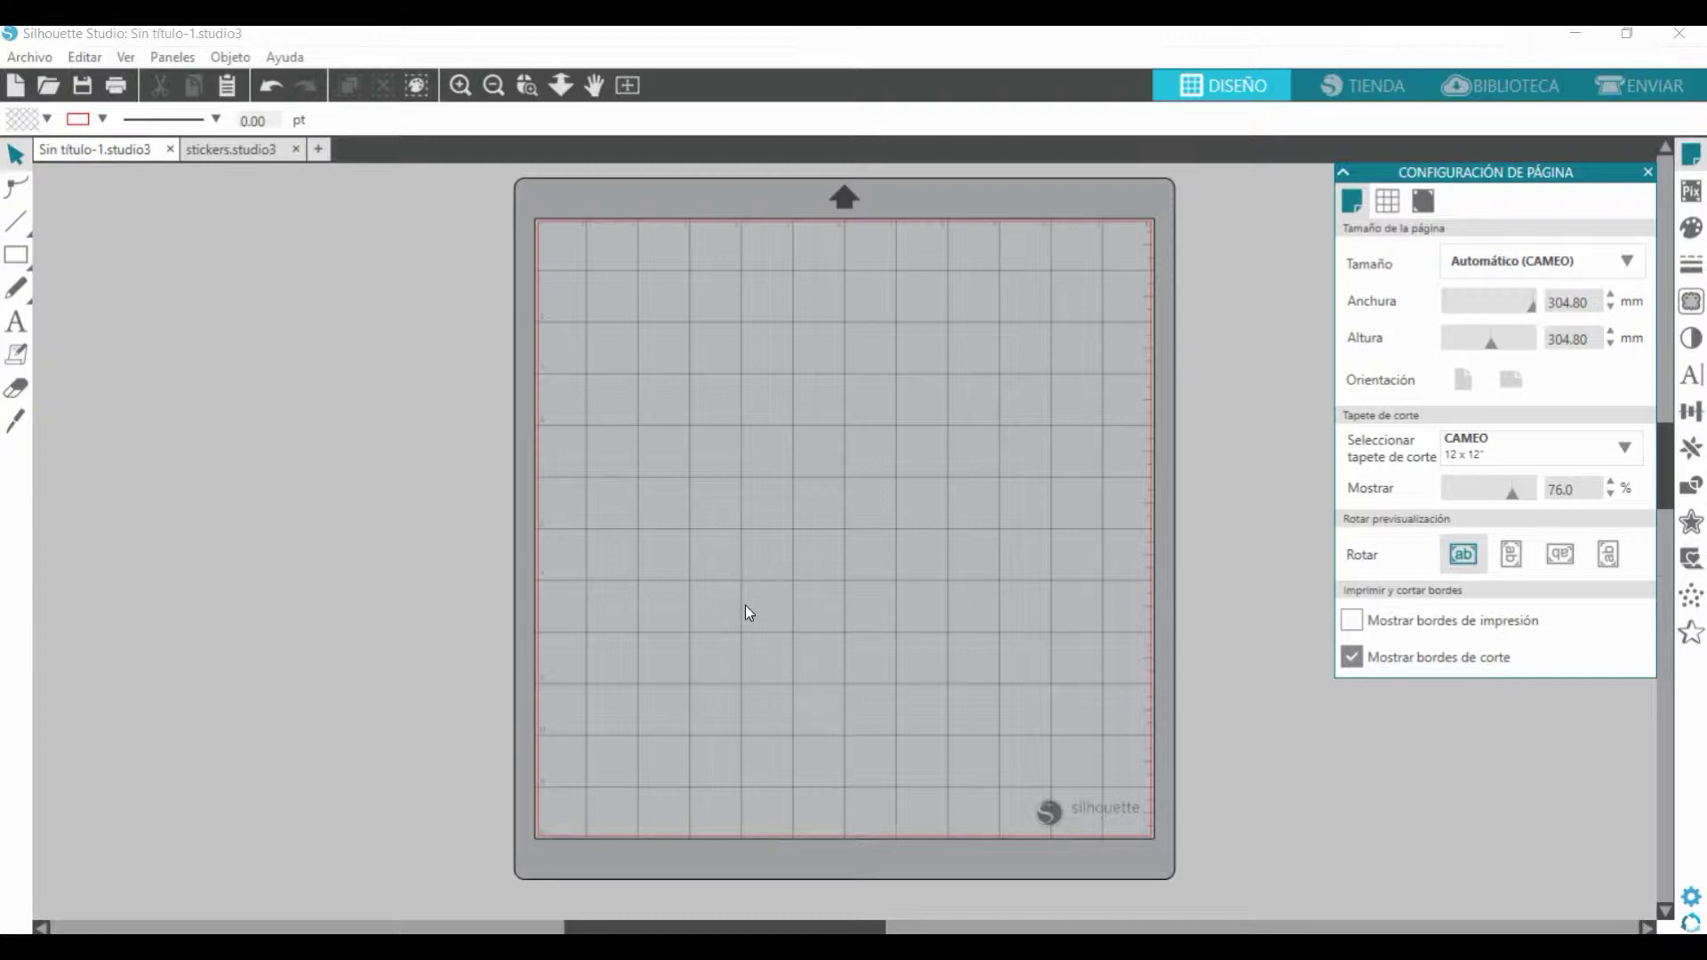
Step: Set the page size to Carta (8.5 x 11.0 in) and the cutting mat to CAMEO 12 x 12"
left_click(1545, 260)
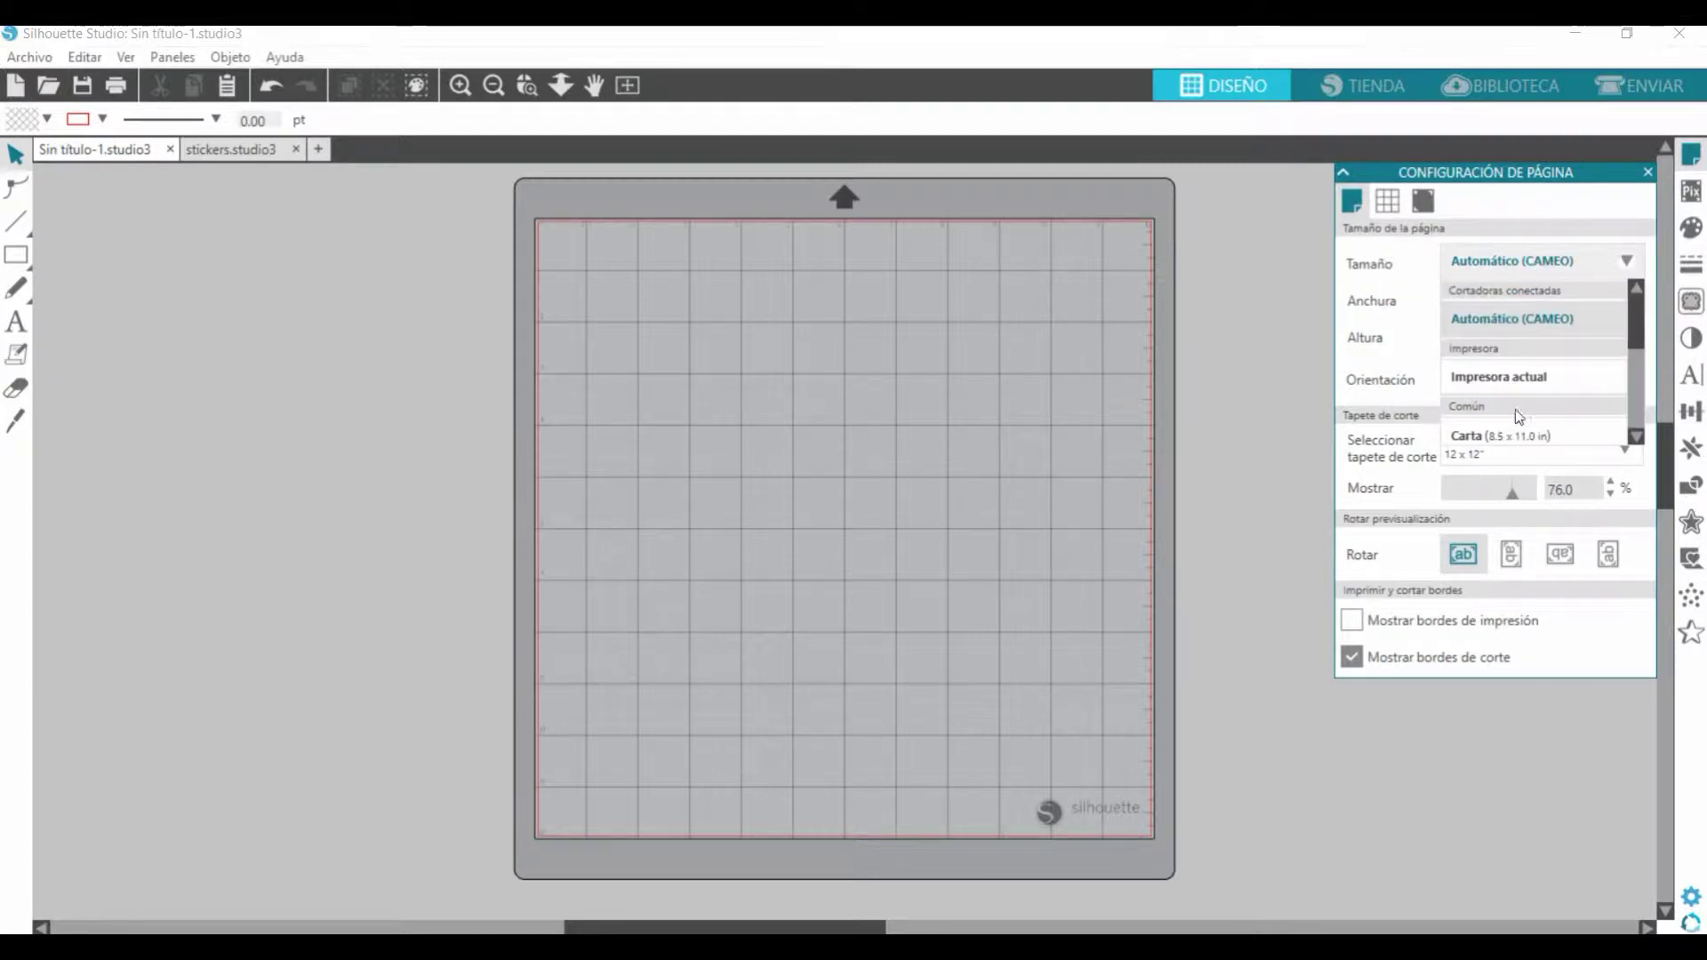
left_click(1465, 435)
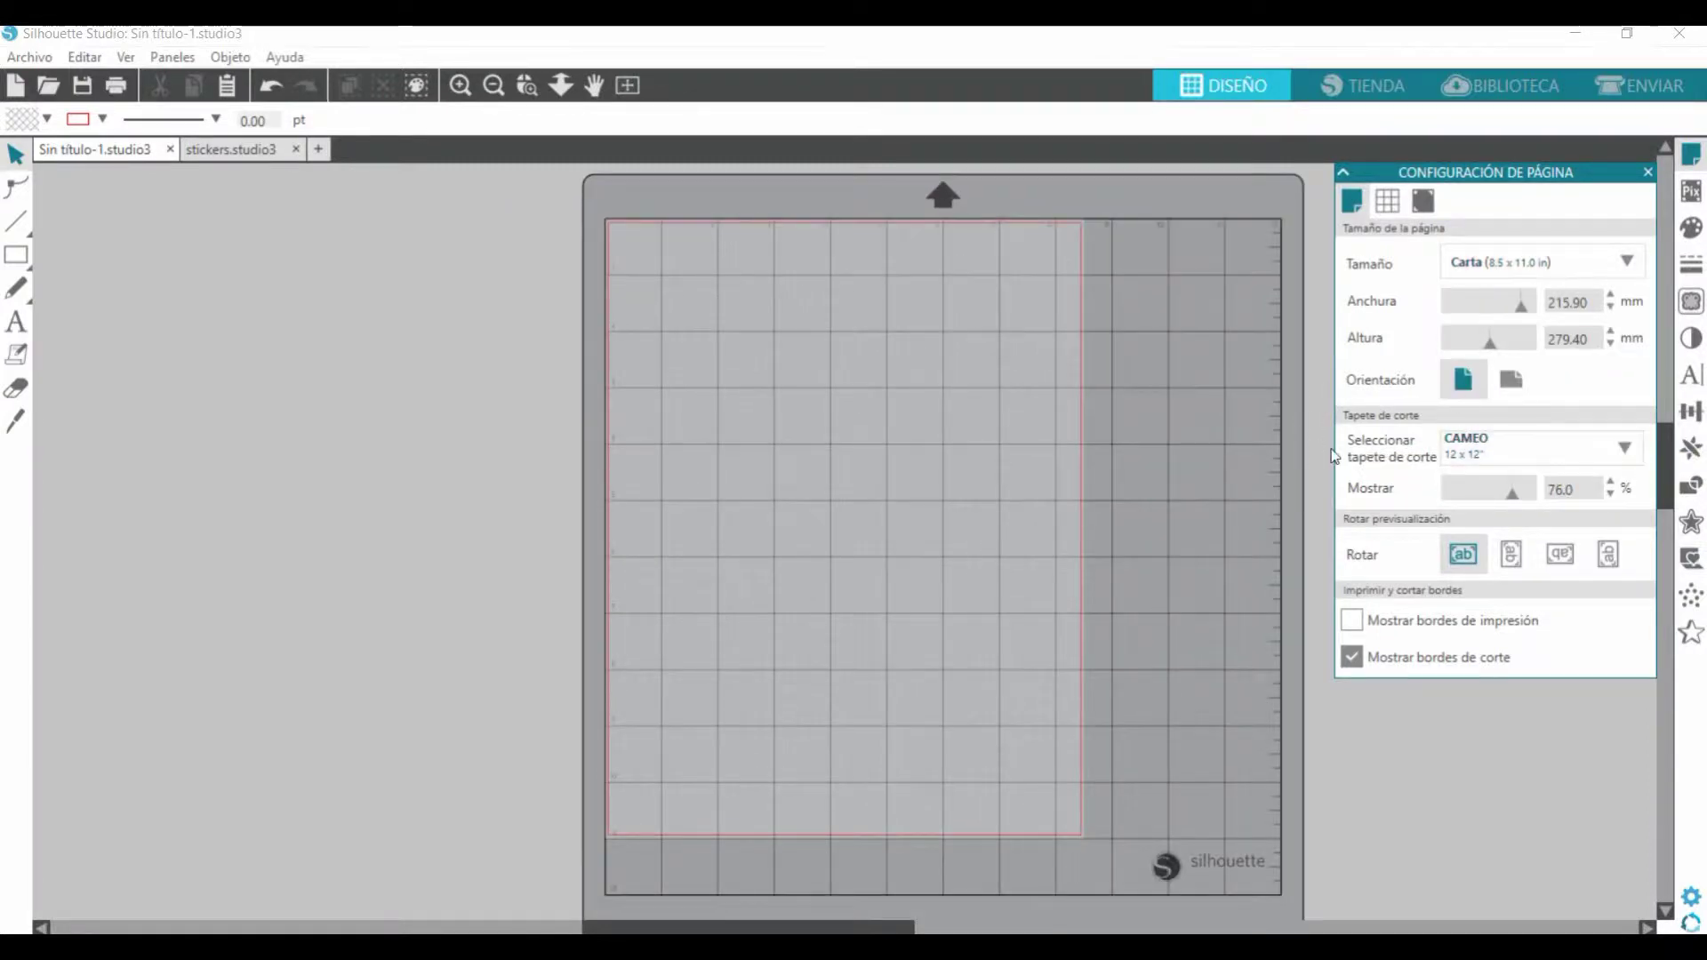
left_click(1526, 452)
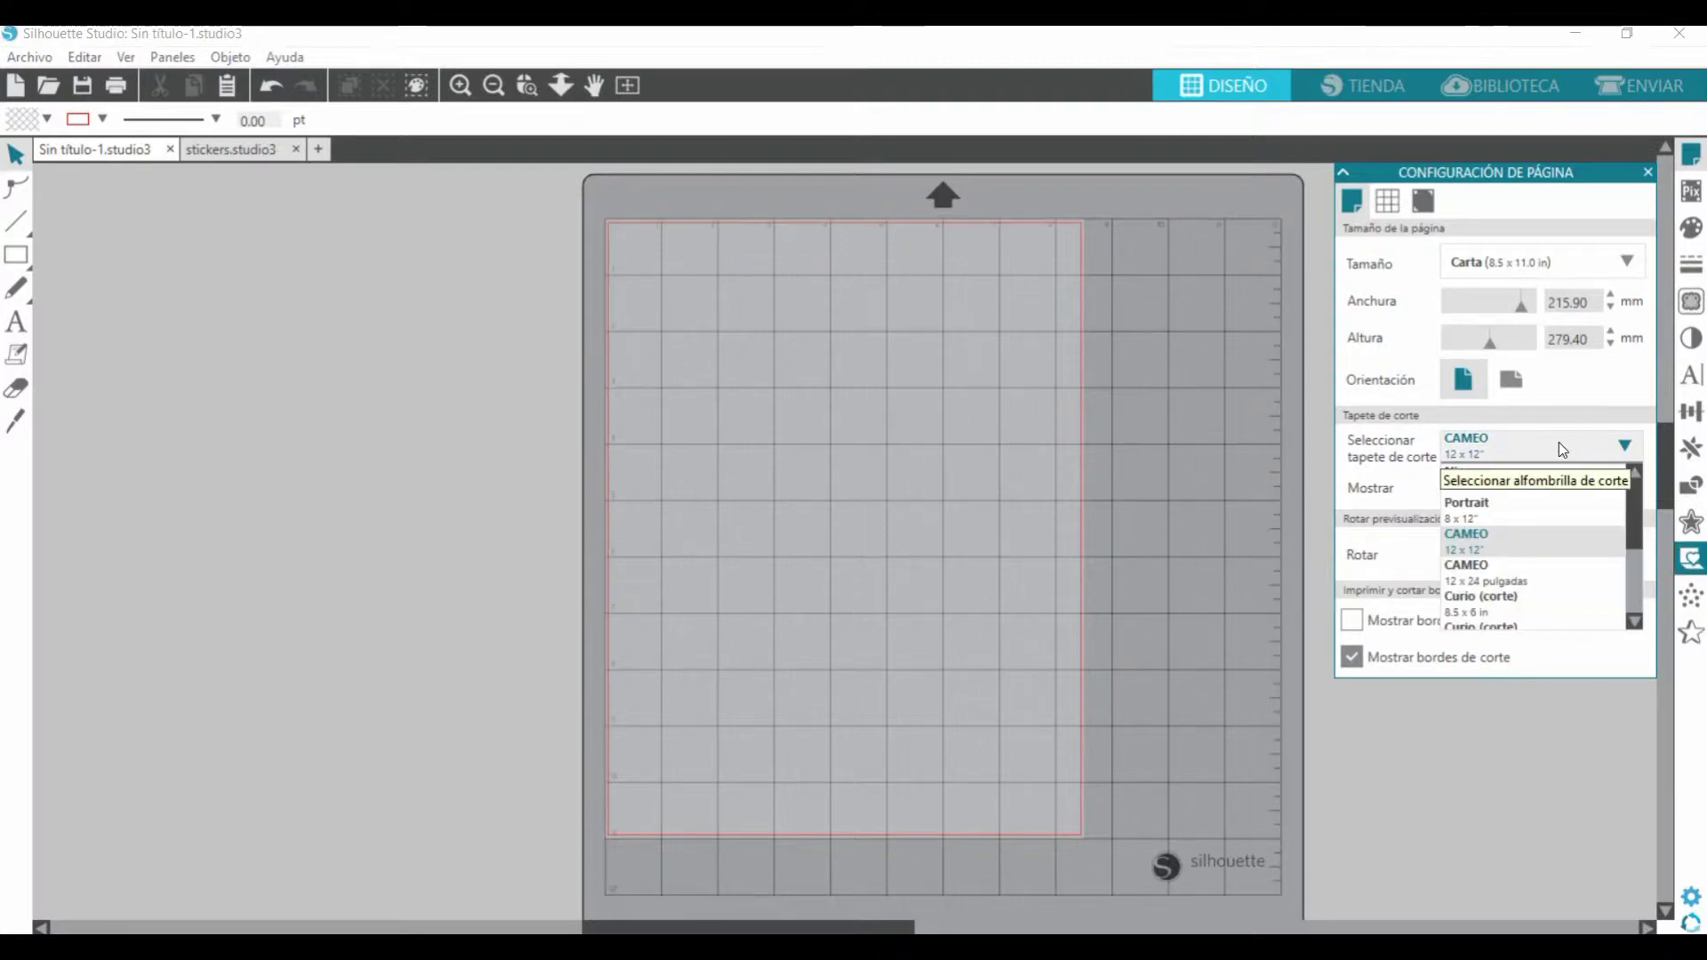
left_click(1483, 539)
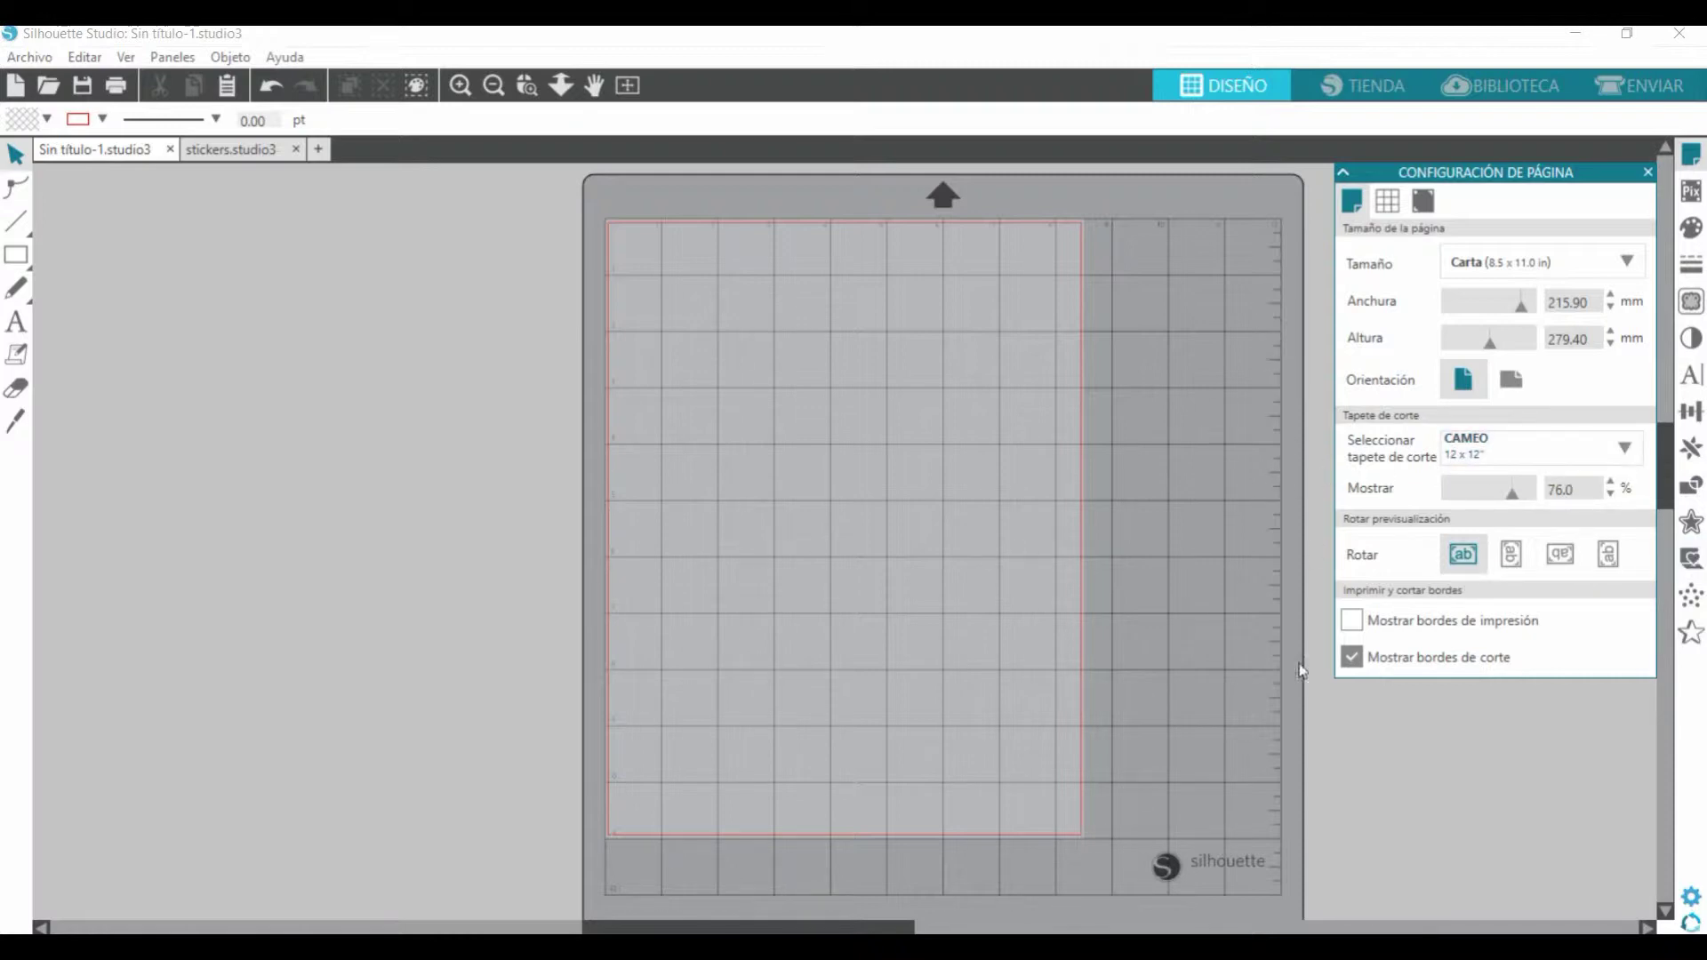
scroll(861, 904, "down", 1)
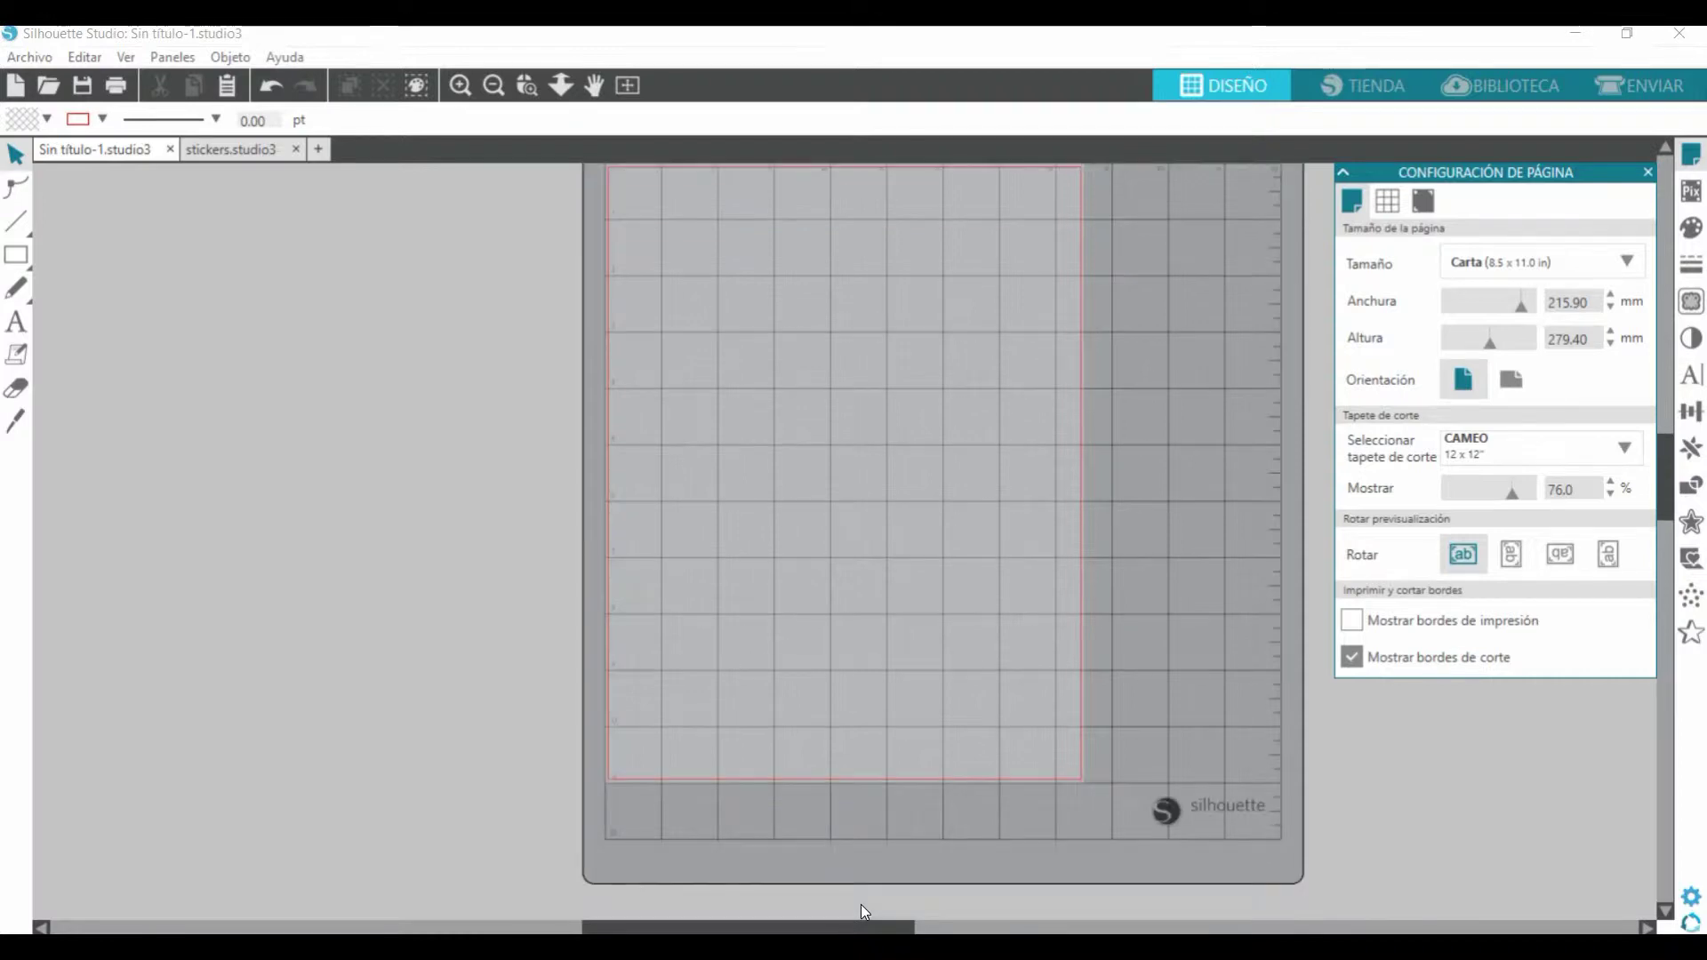
scroll(861, 905, "up", 1)
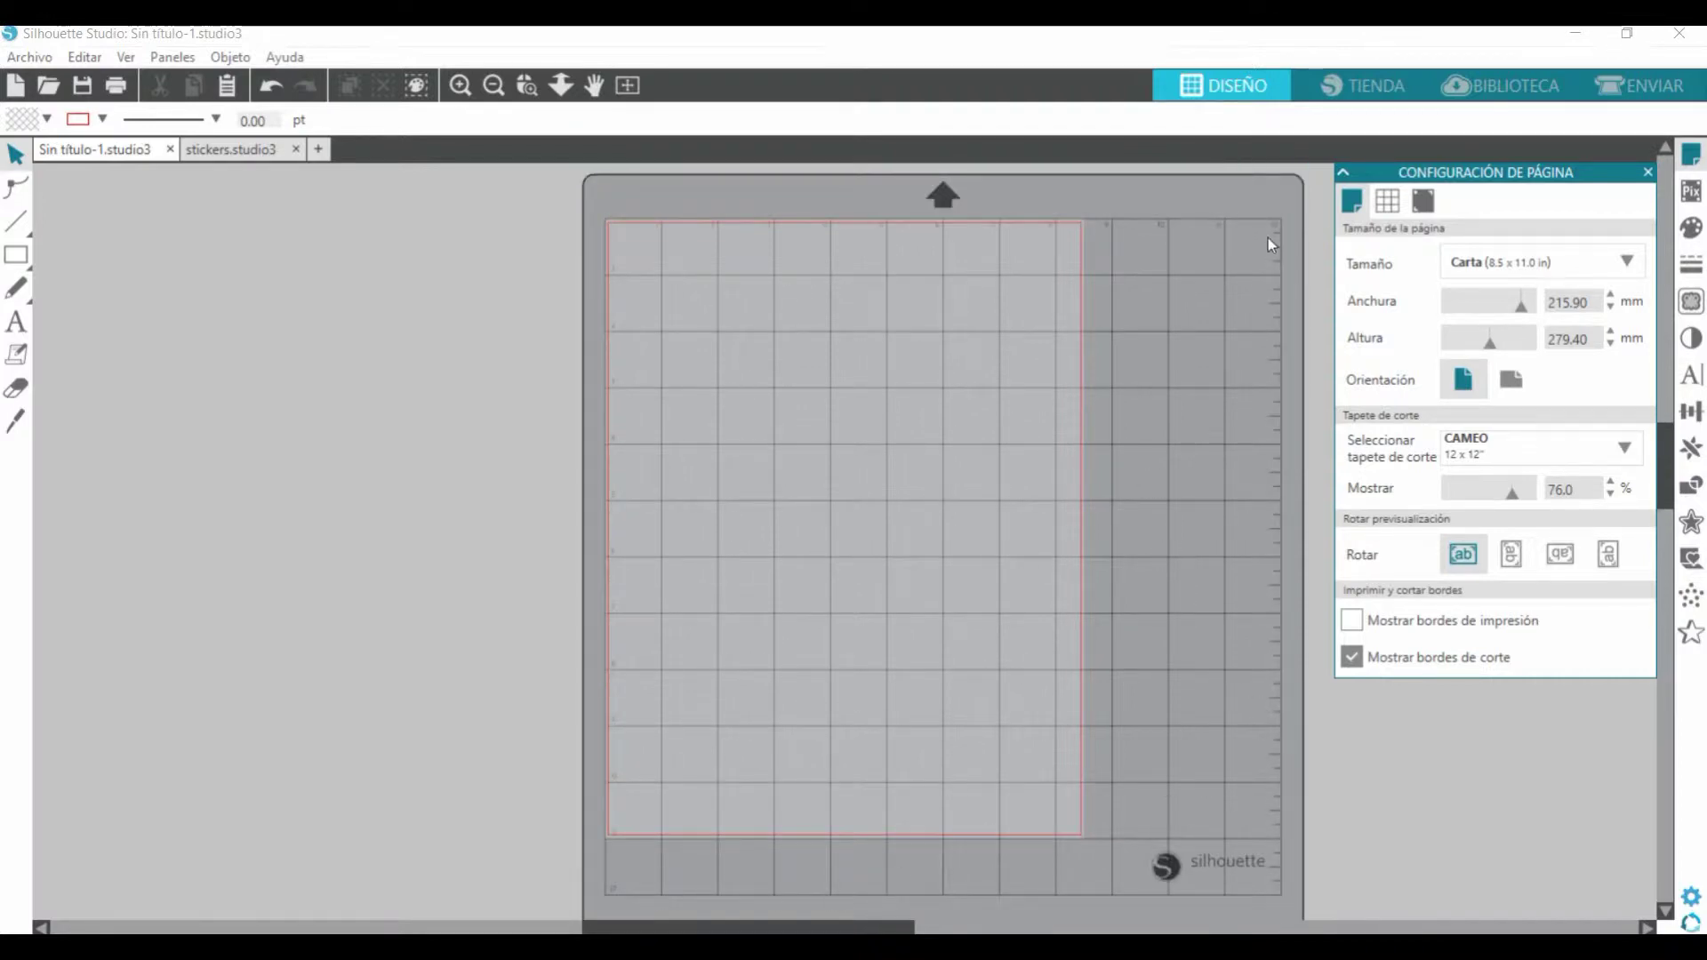
Step: Turn on Tipo 1 registration marks (CAMEO, Portrait, Curio) for the page
left_click(1423, 202)
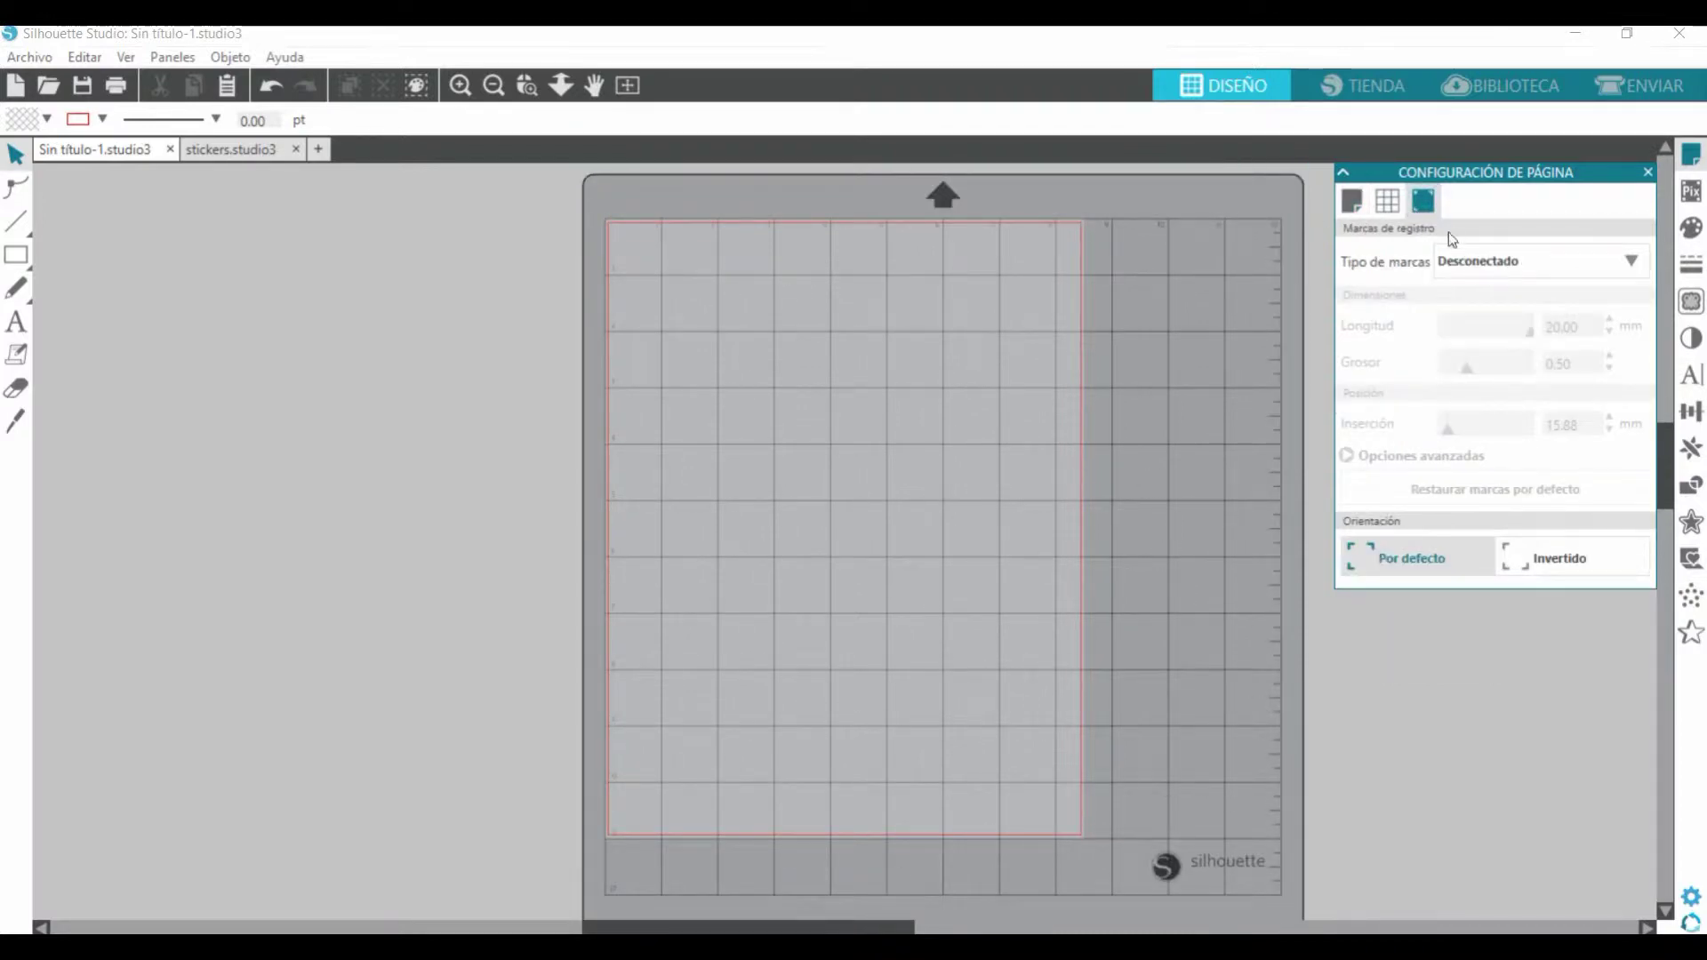
left_click(1472, 263)
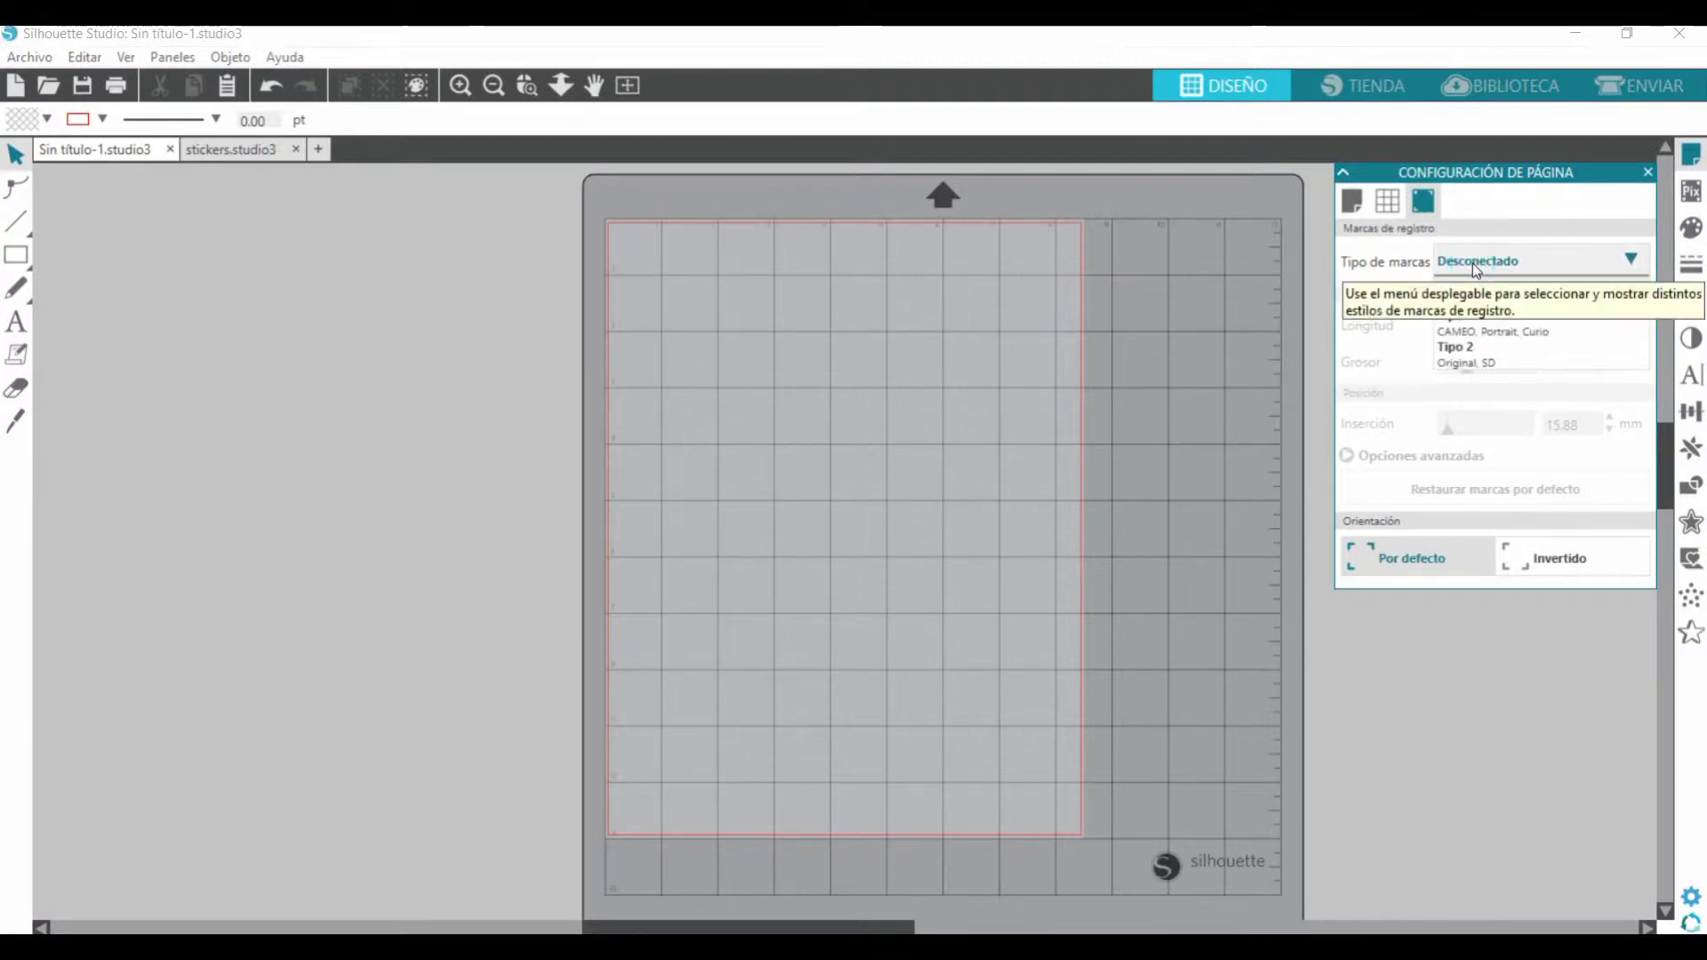
left_click(1469, 331)
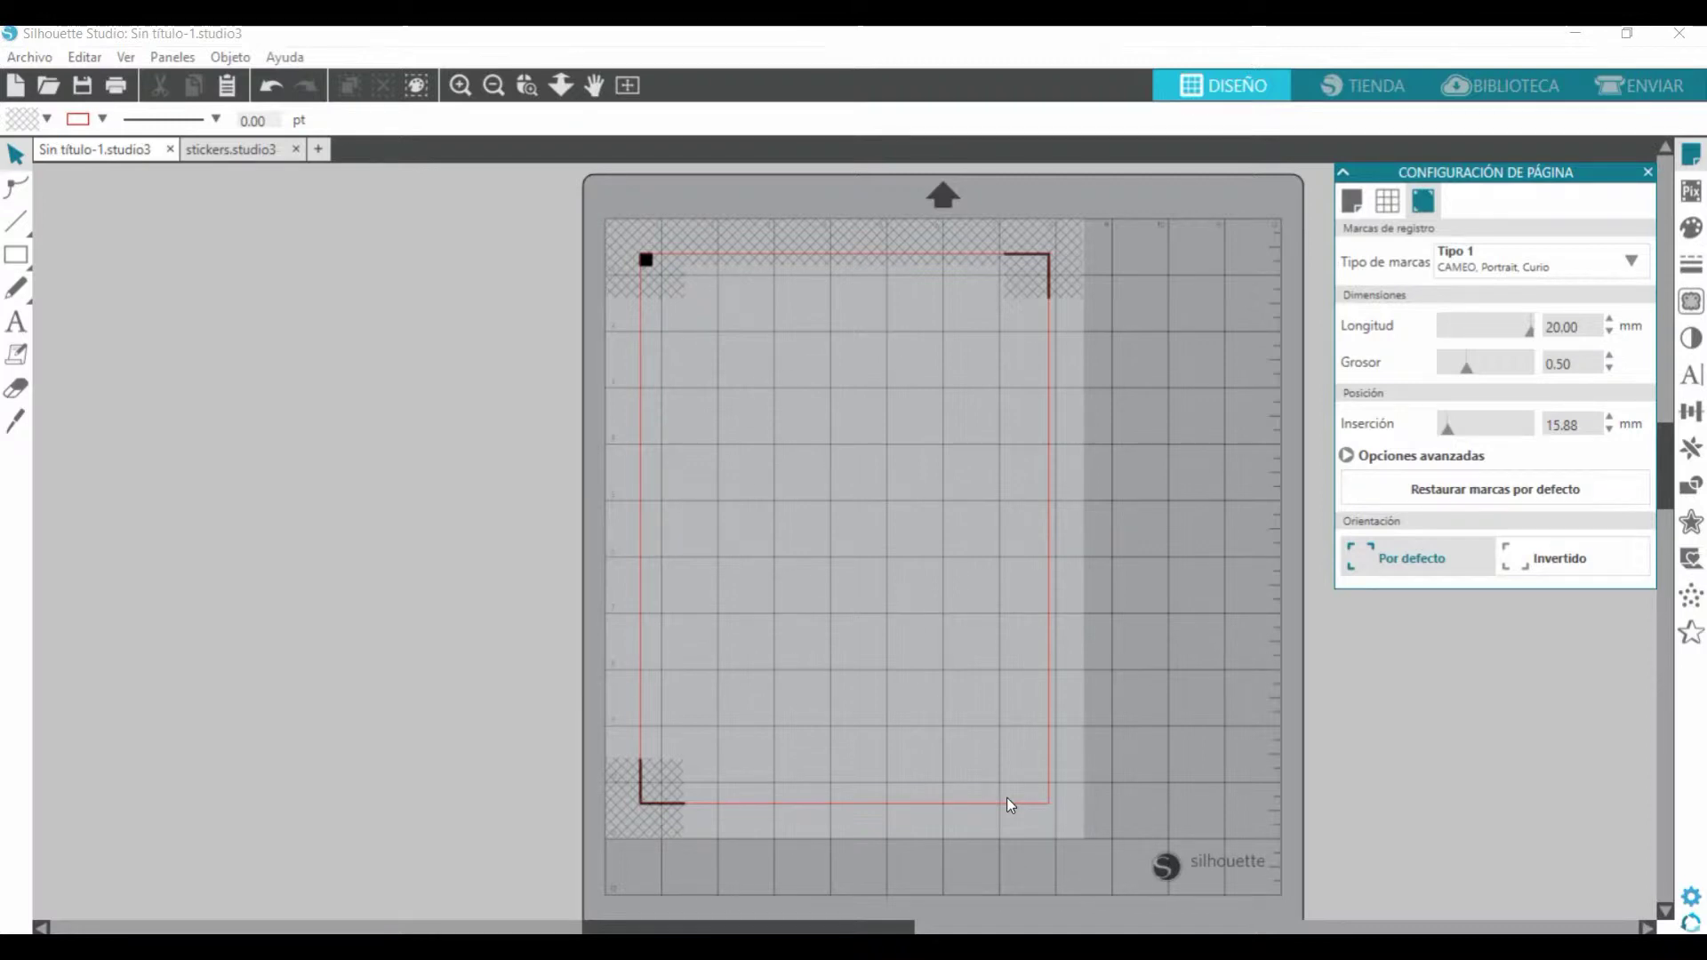
Step: Add the library design "flower tree - simply spring", scaled down to about 114 × 143 mm and placed to the left of the mat
left_click(1512, 83)
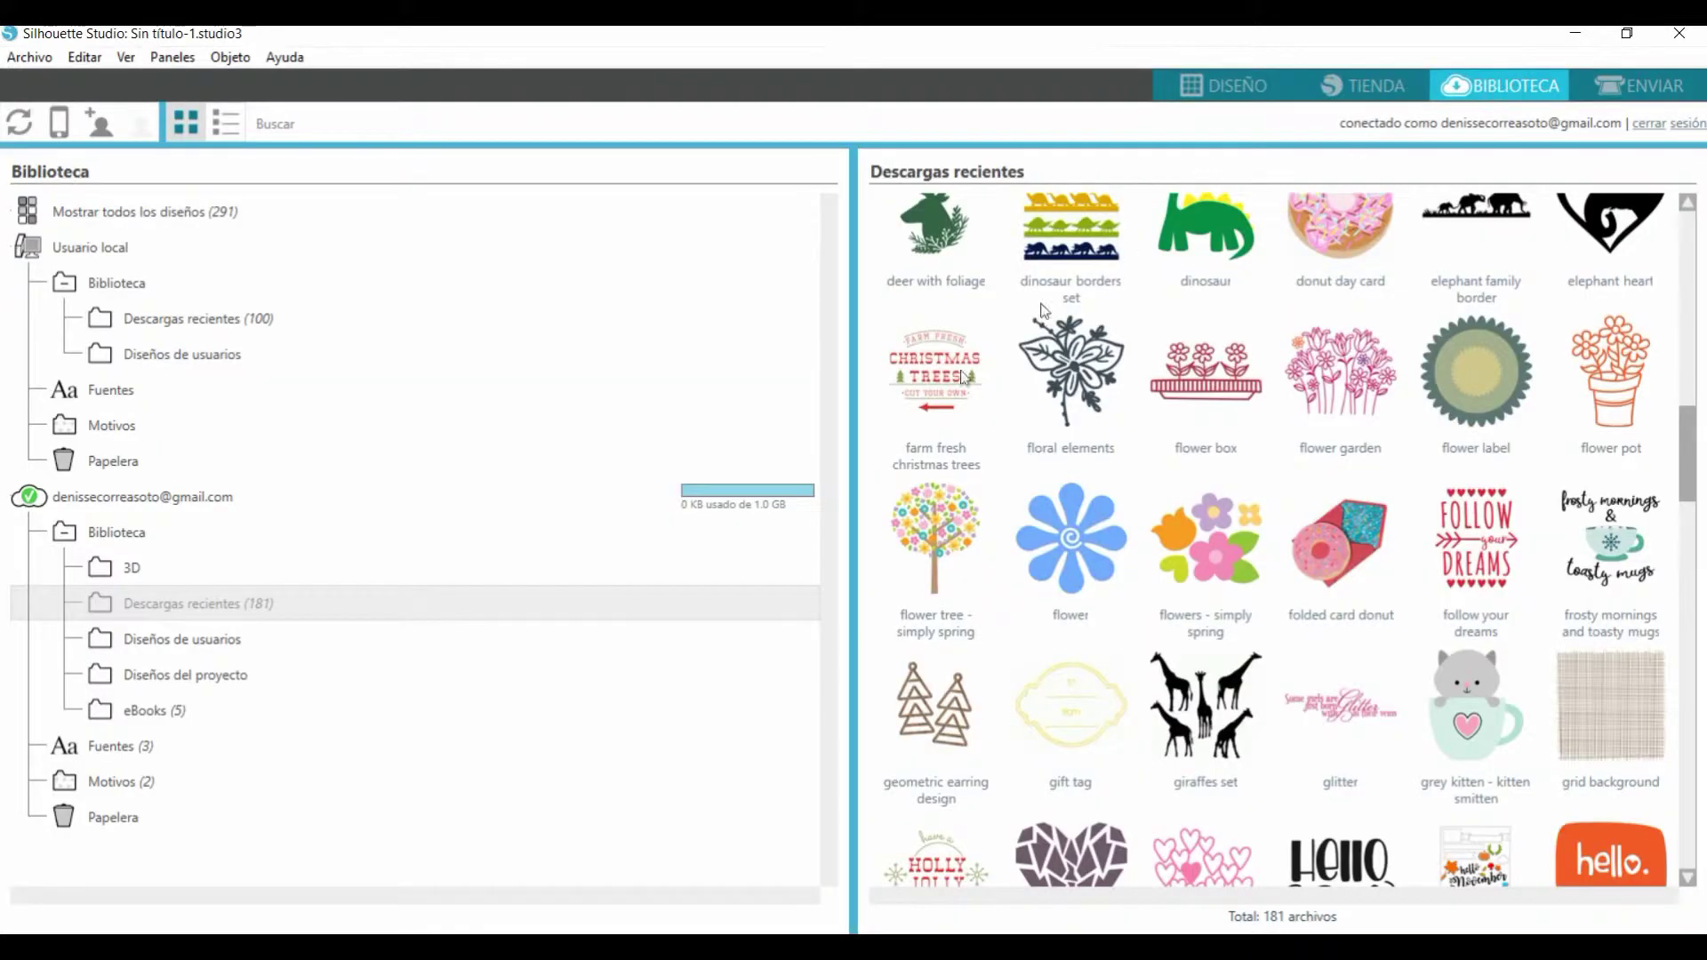
left_click(943, 524)
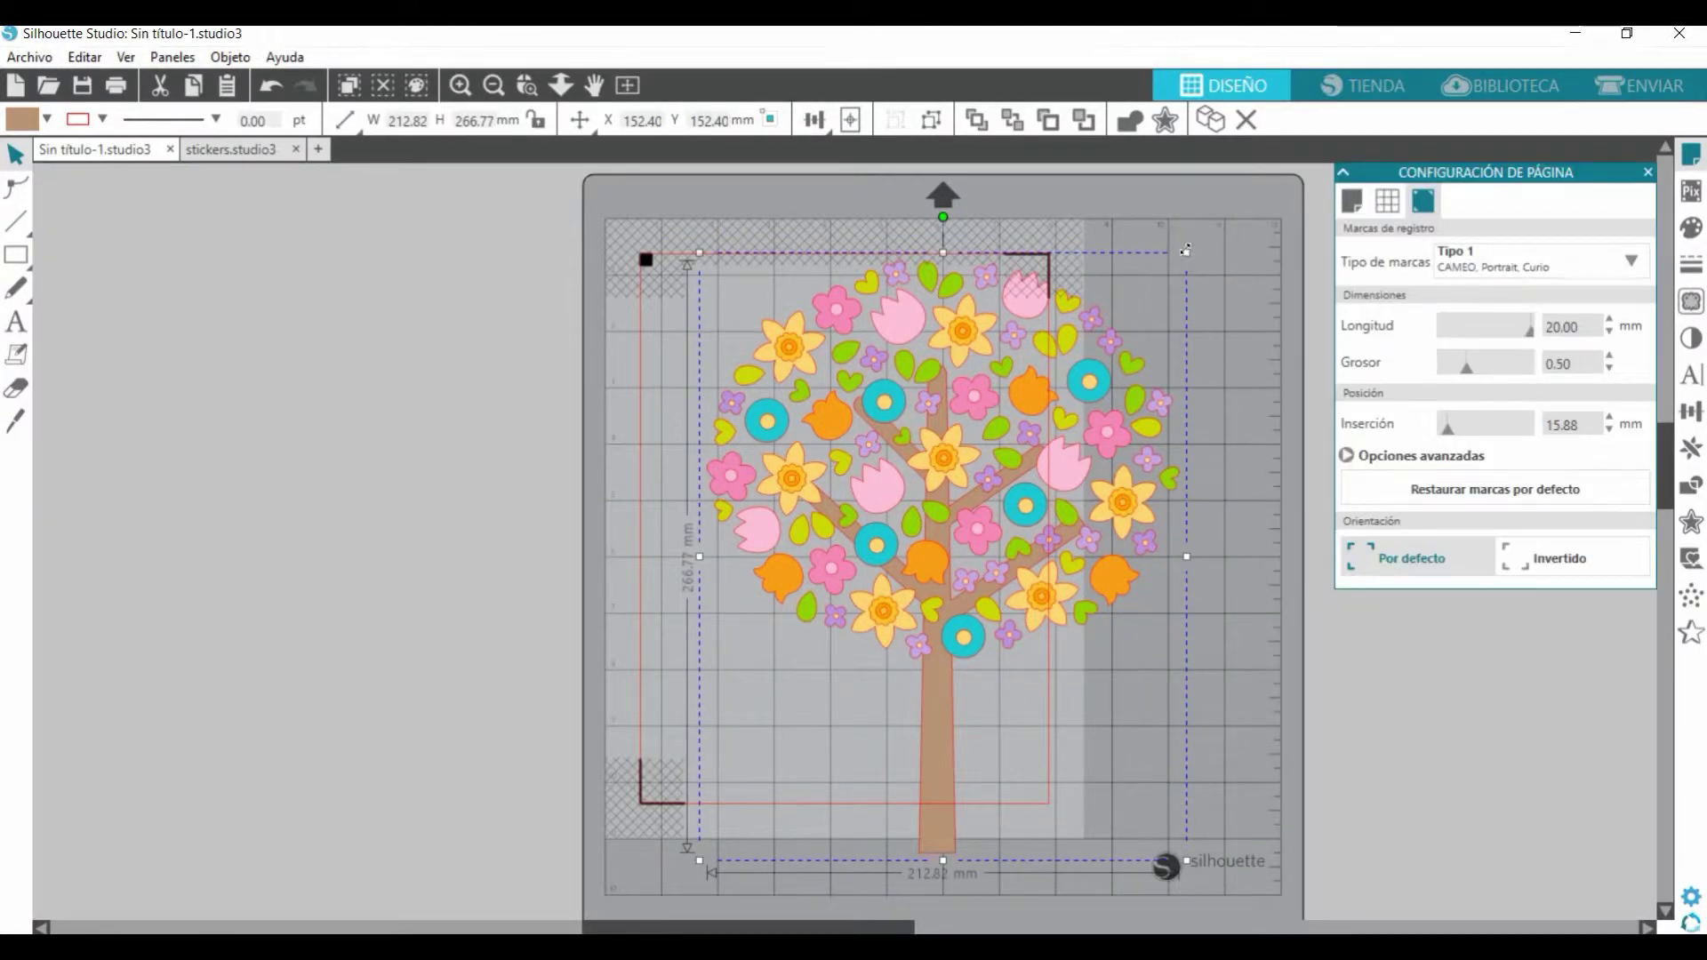
left_click_drag(1185, 251, 453, 418)
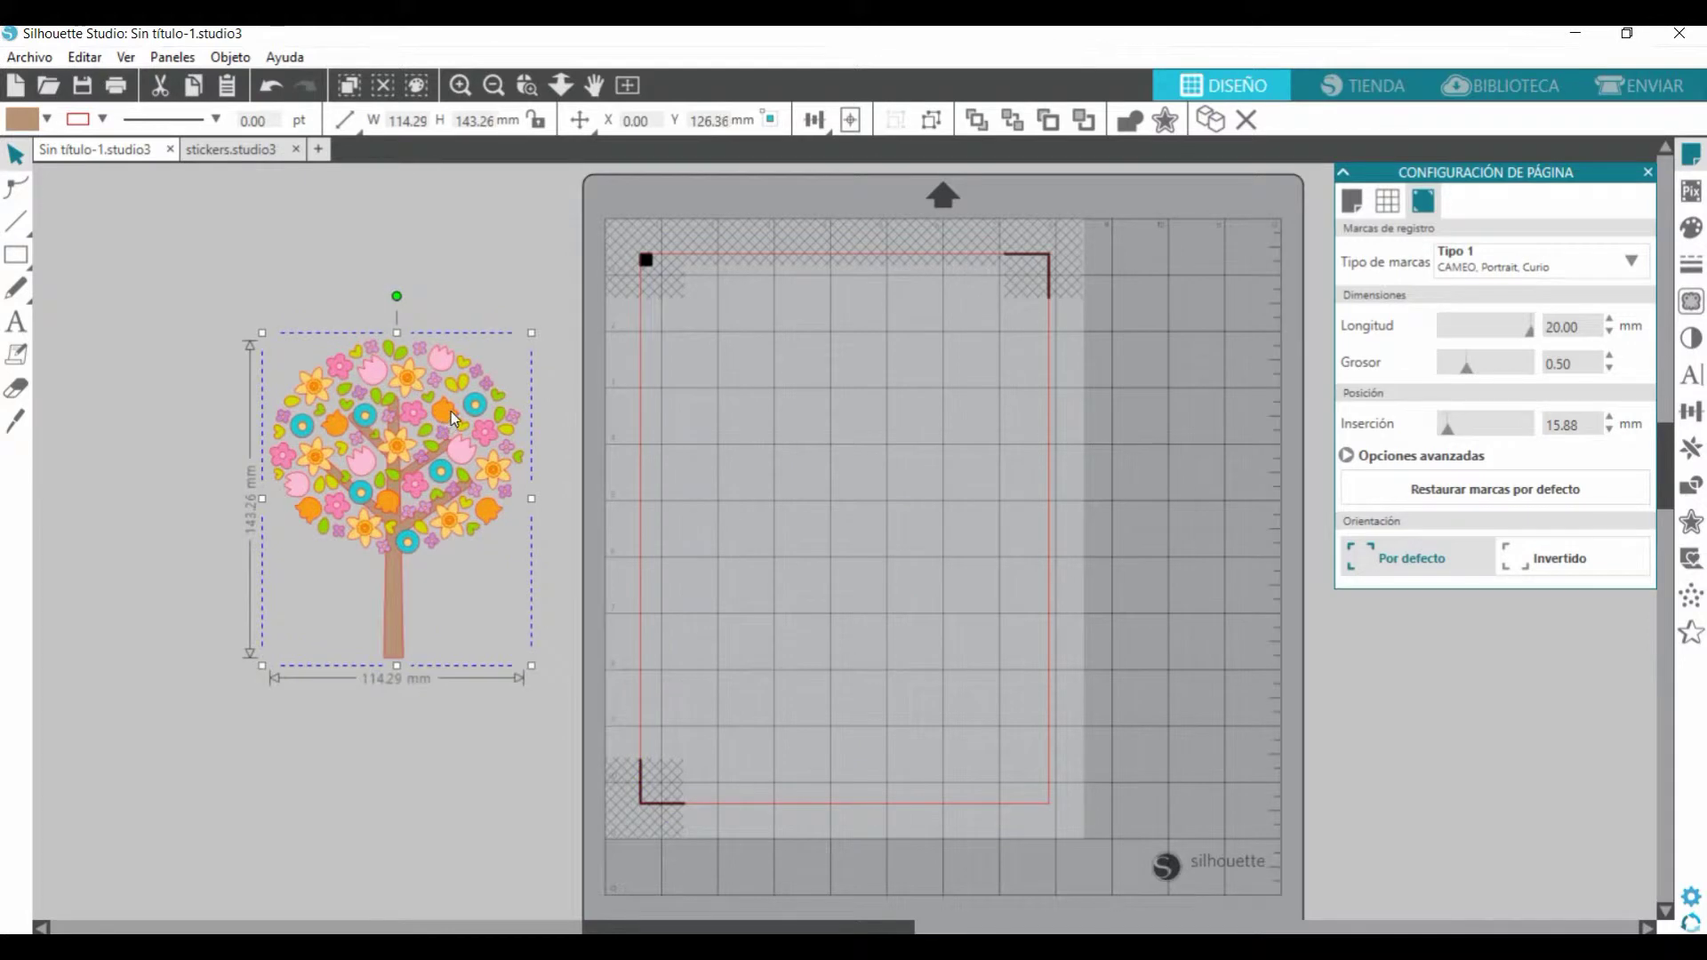
left_click(713, 467)
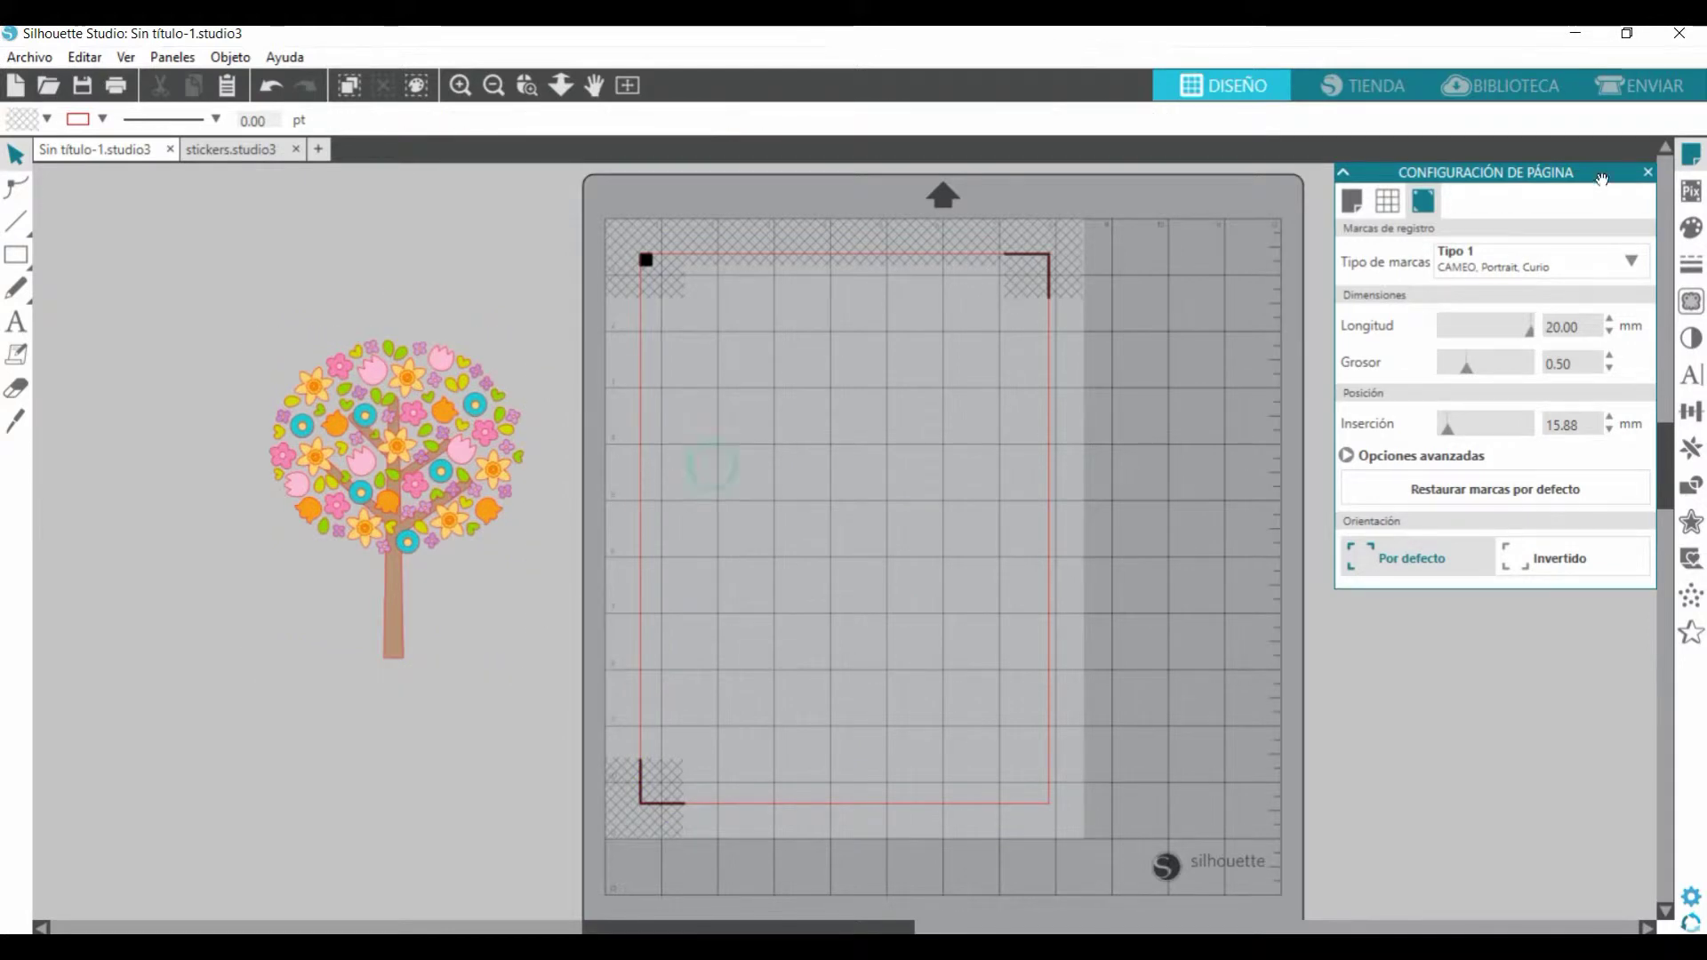
Step: Add the library design "flowers - simply spring", scaled down to about 73 × 60 mm and placed left of the mat below the tree
left_click(1533, 85)
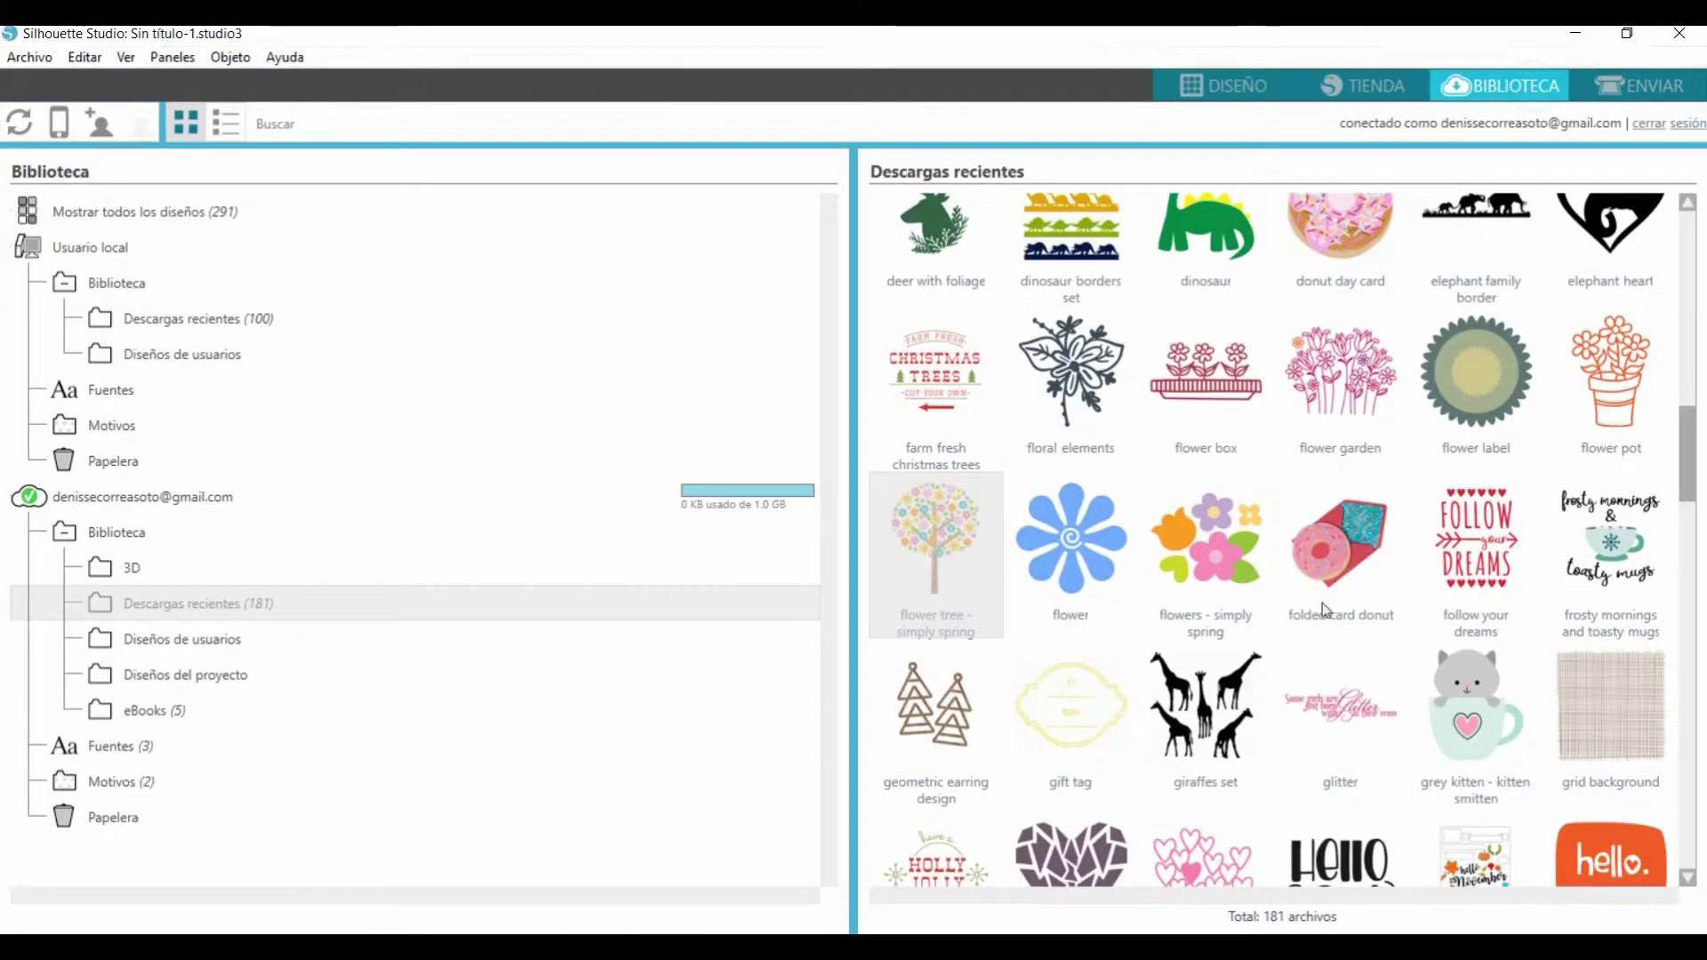
double_click(1204, 540)
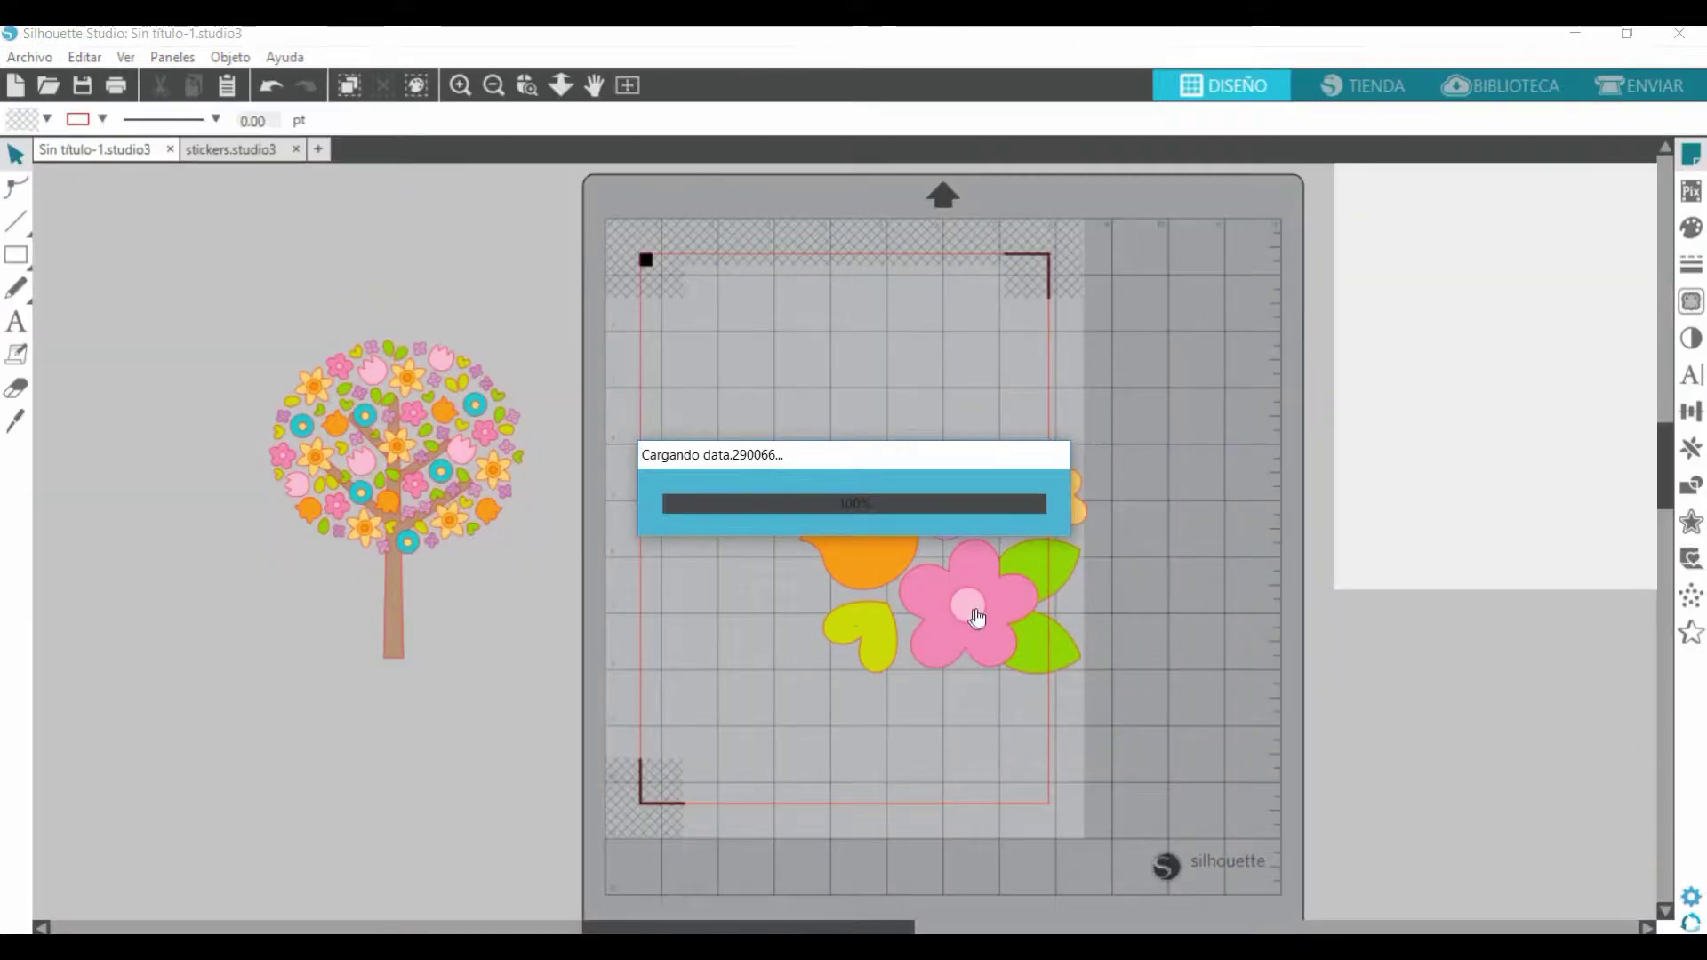
left_click(978, 617)
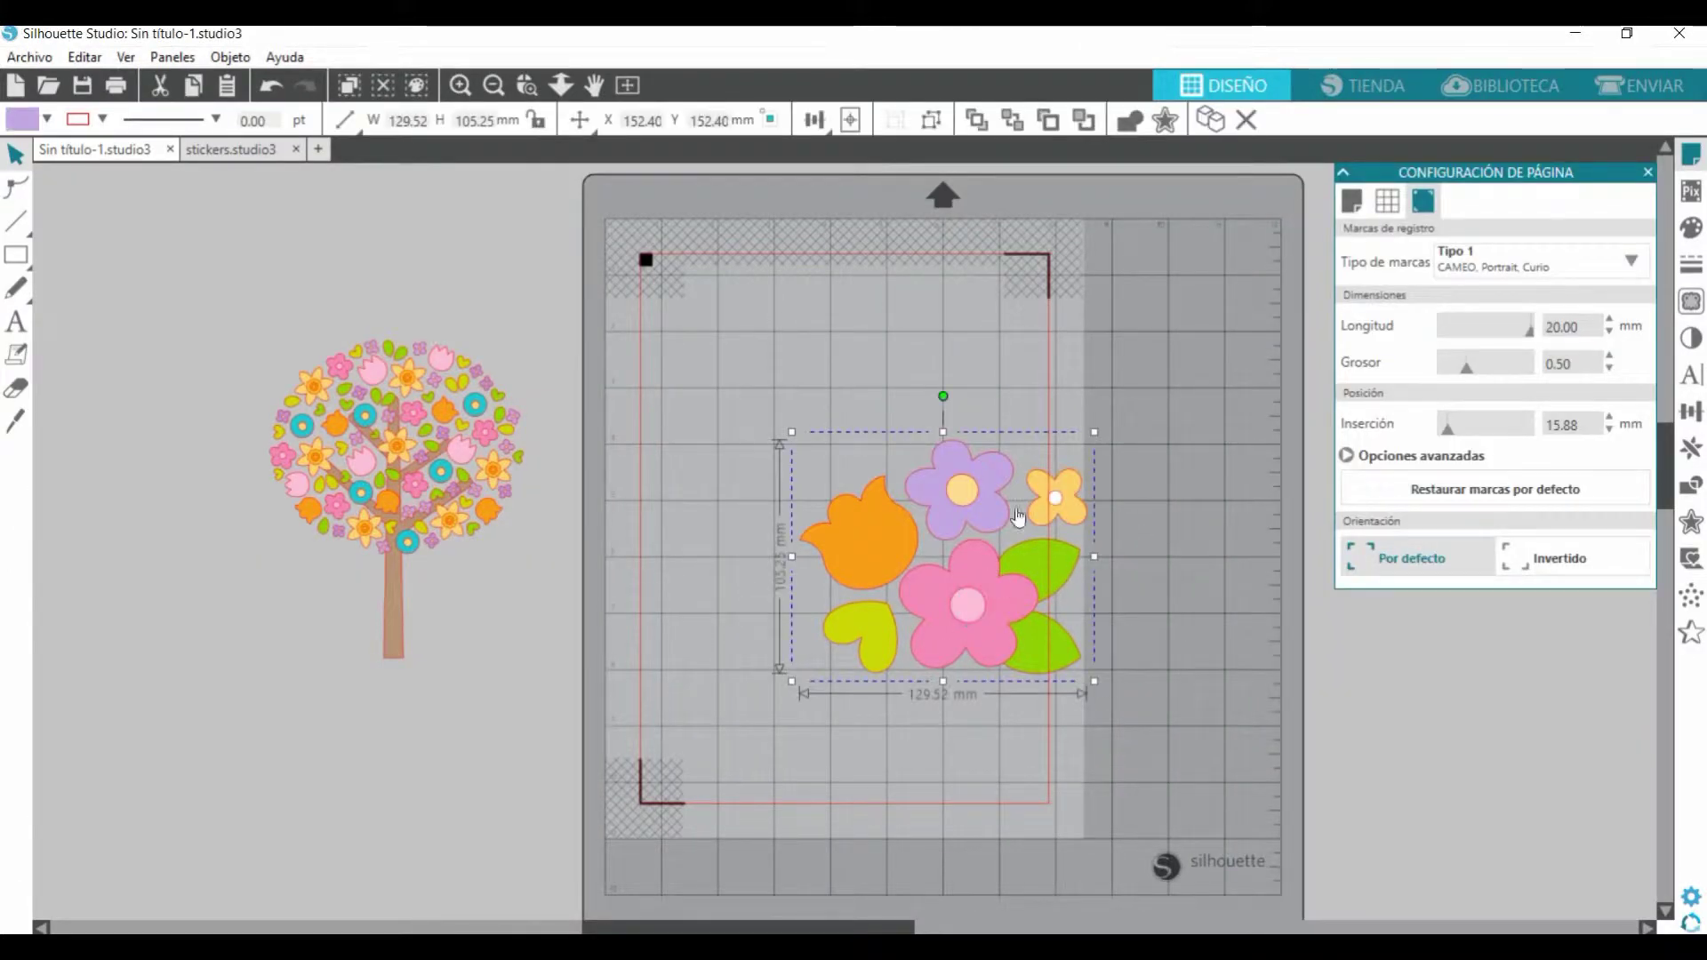
left_click_drag(1097, 432, 967, 535)
left_click_drag(881, 574, 223, 638)
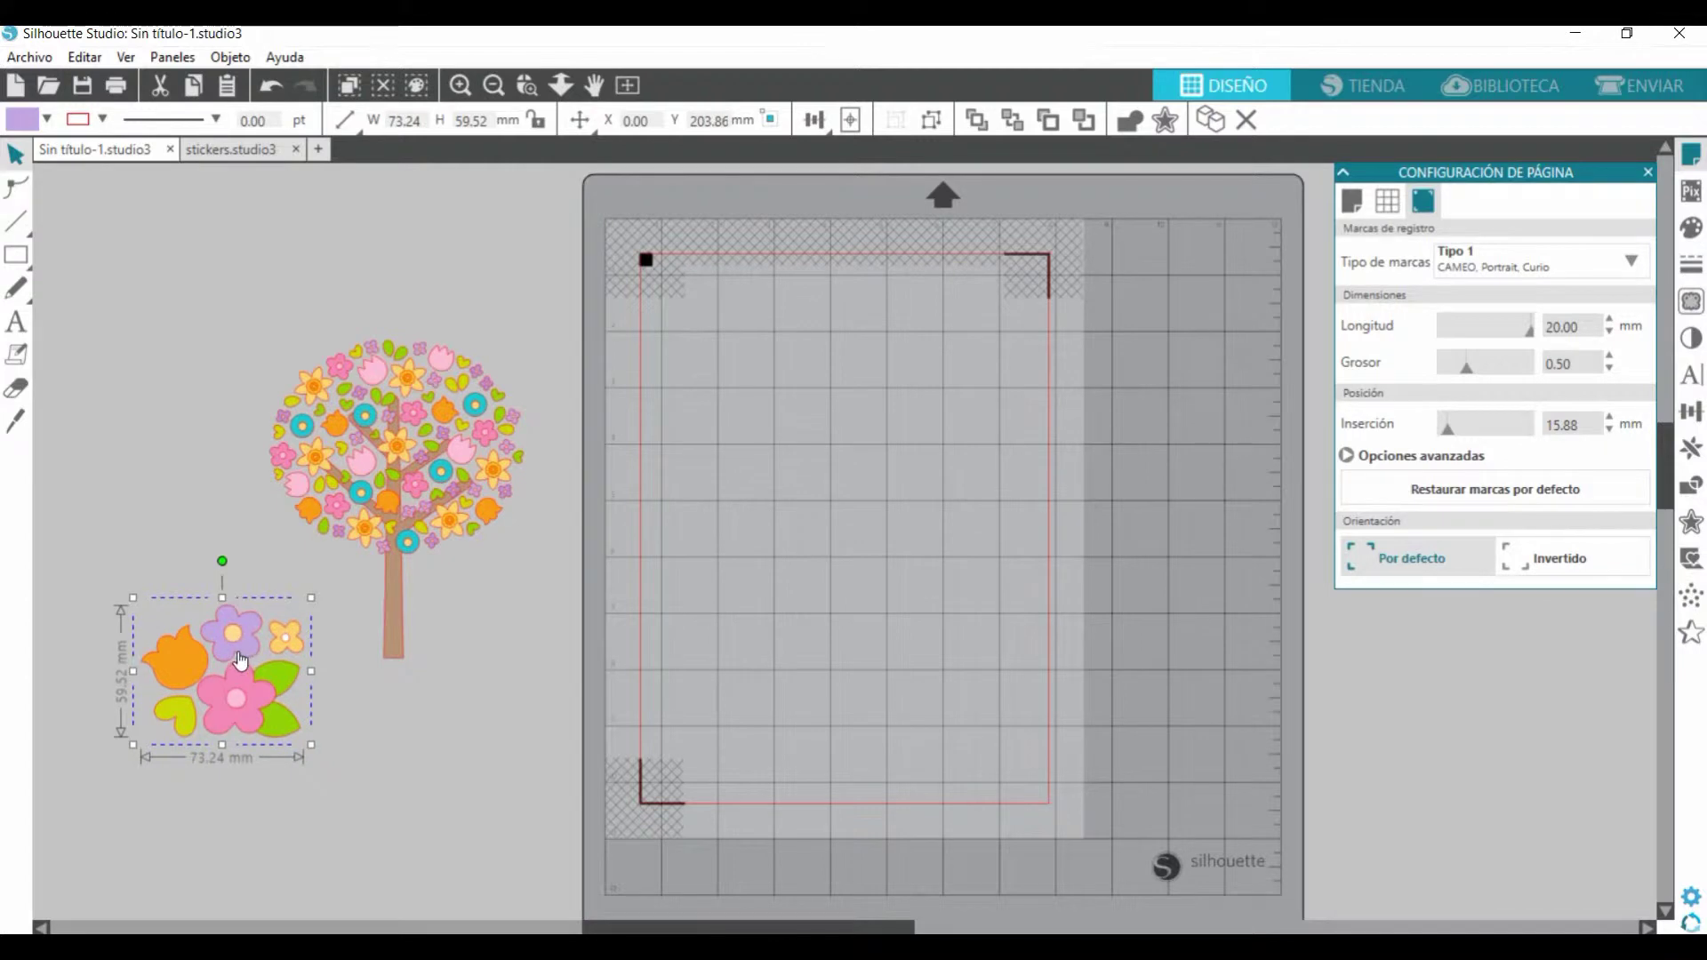
left_click(338, 755)
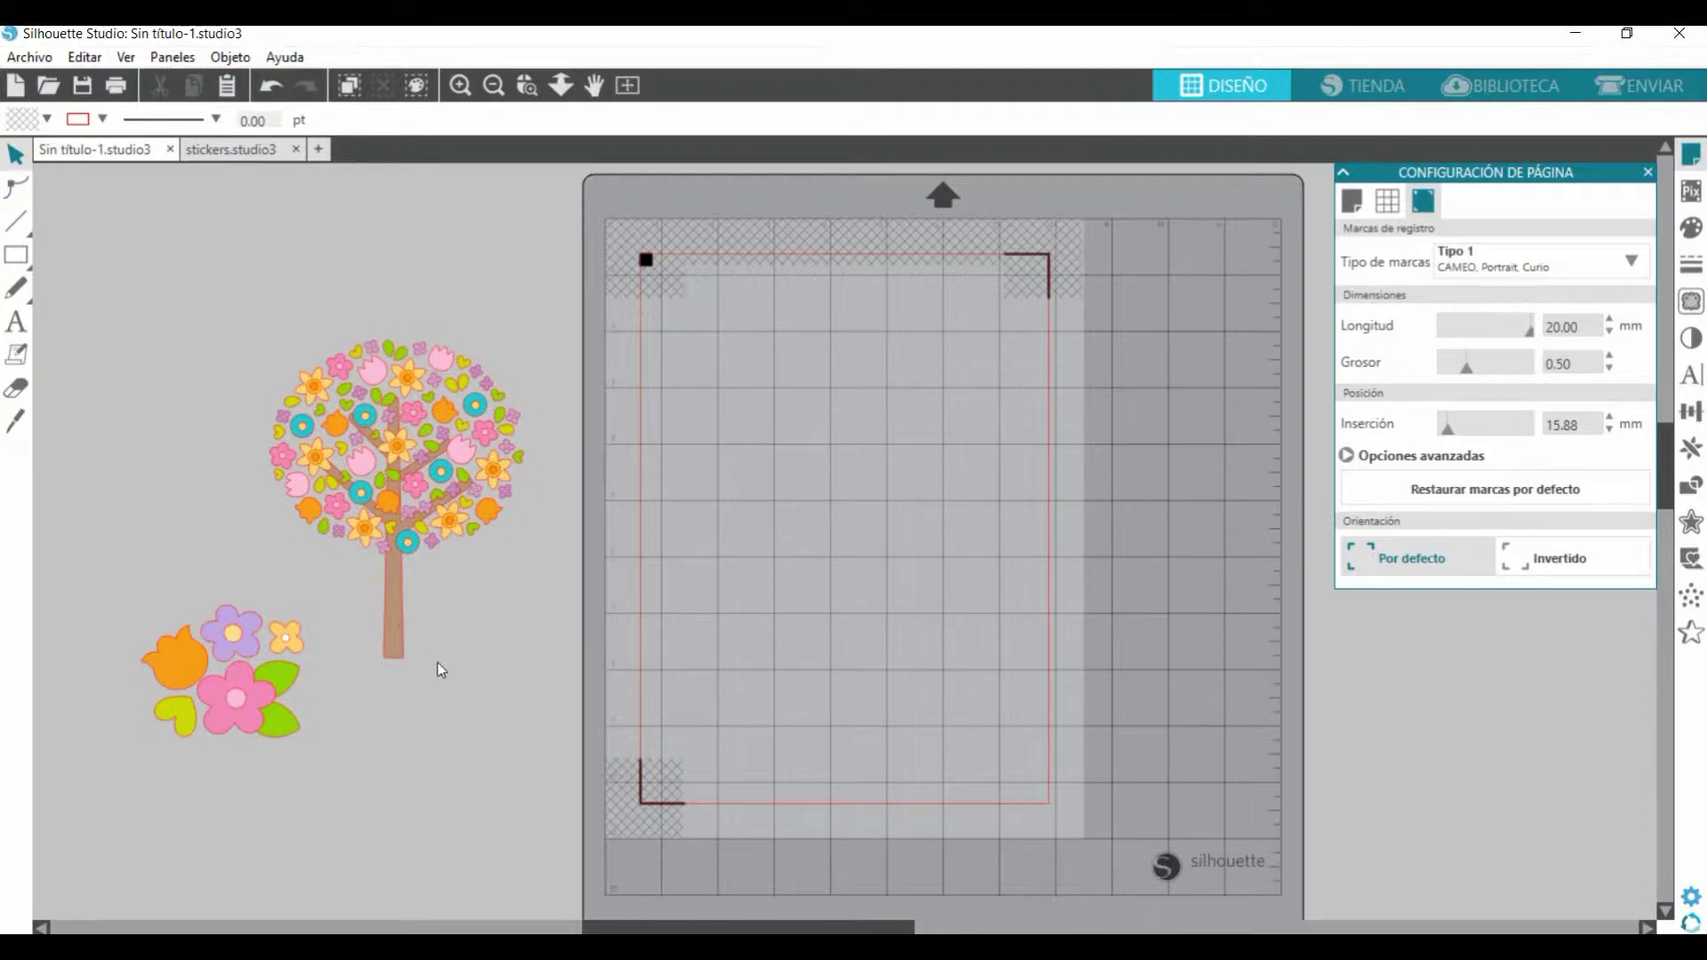
Step: Move the flower tree inside the registration marks in the send view, and return to the design view
left_click(416, 431)
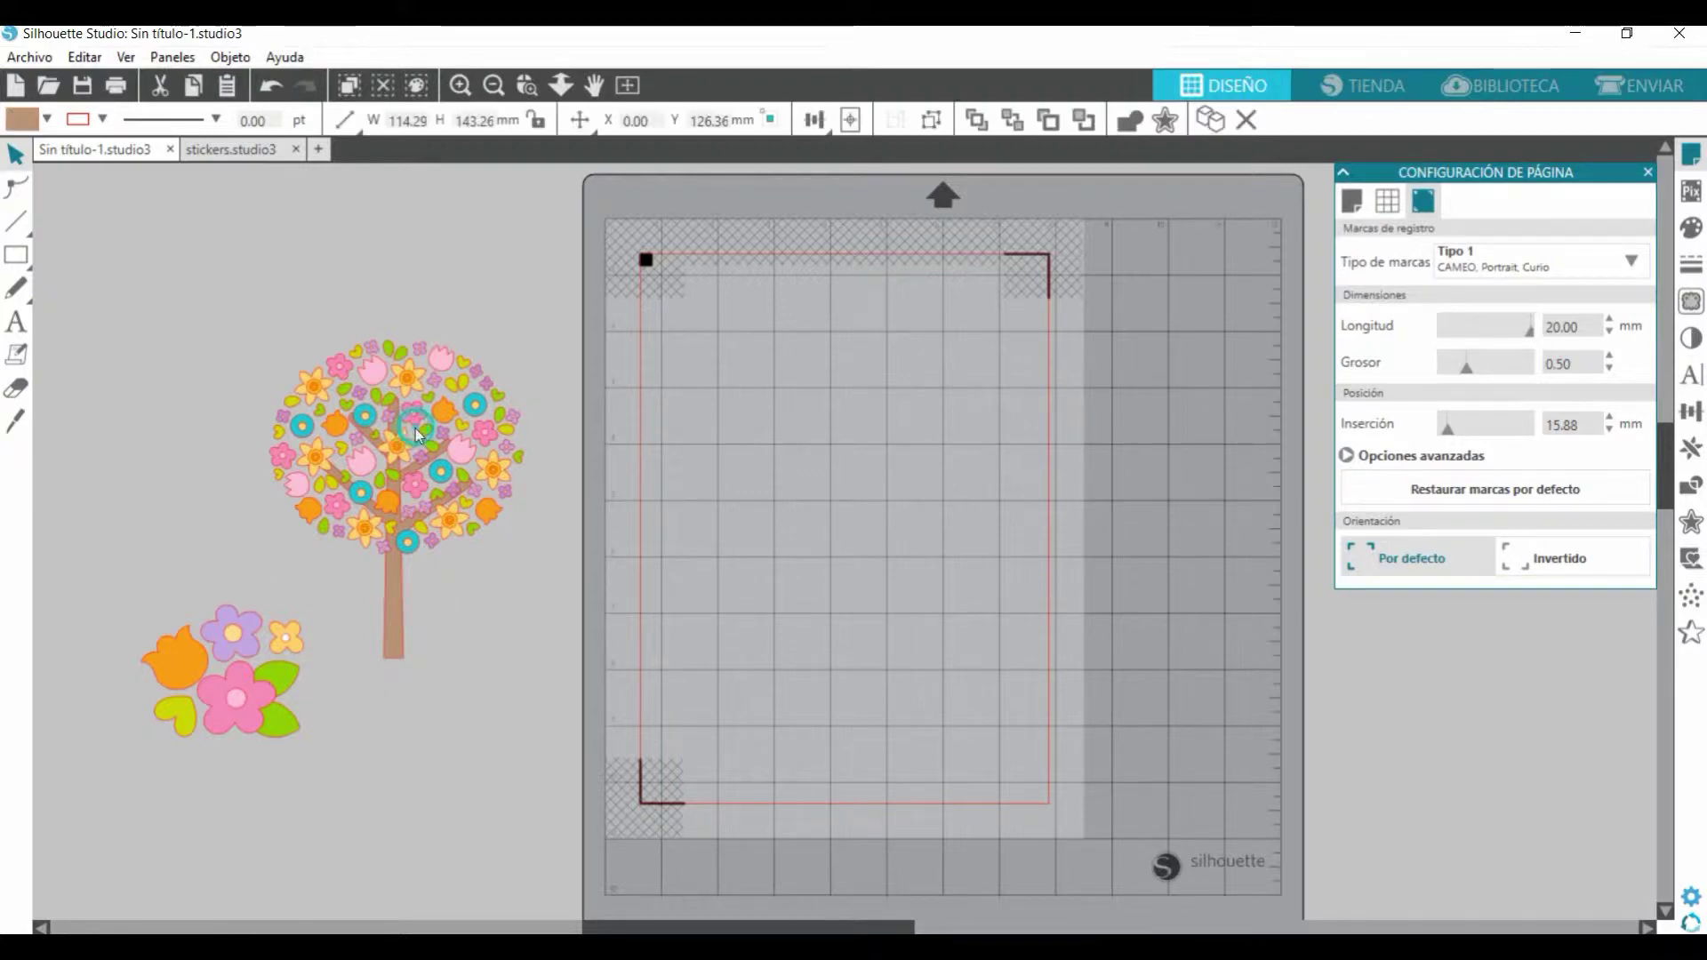
left_click(1661, 94)
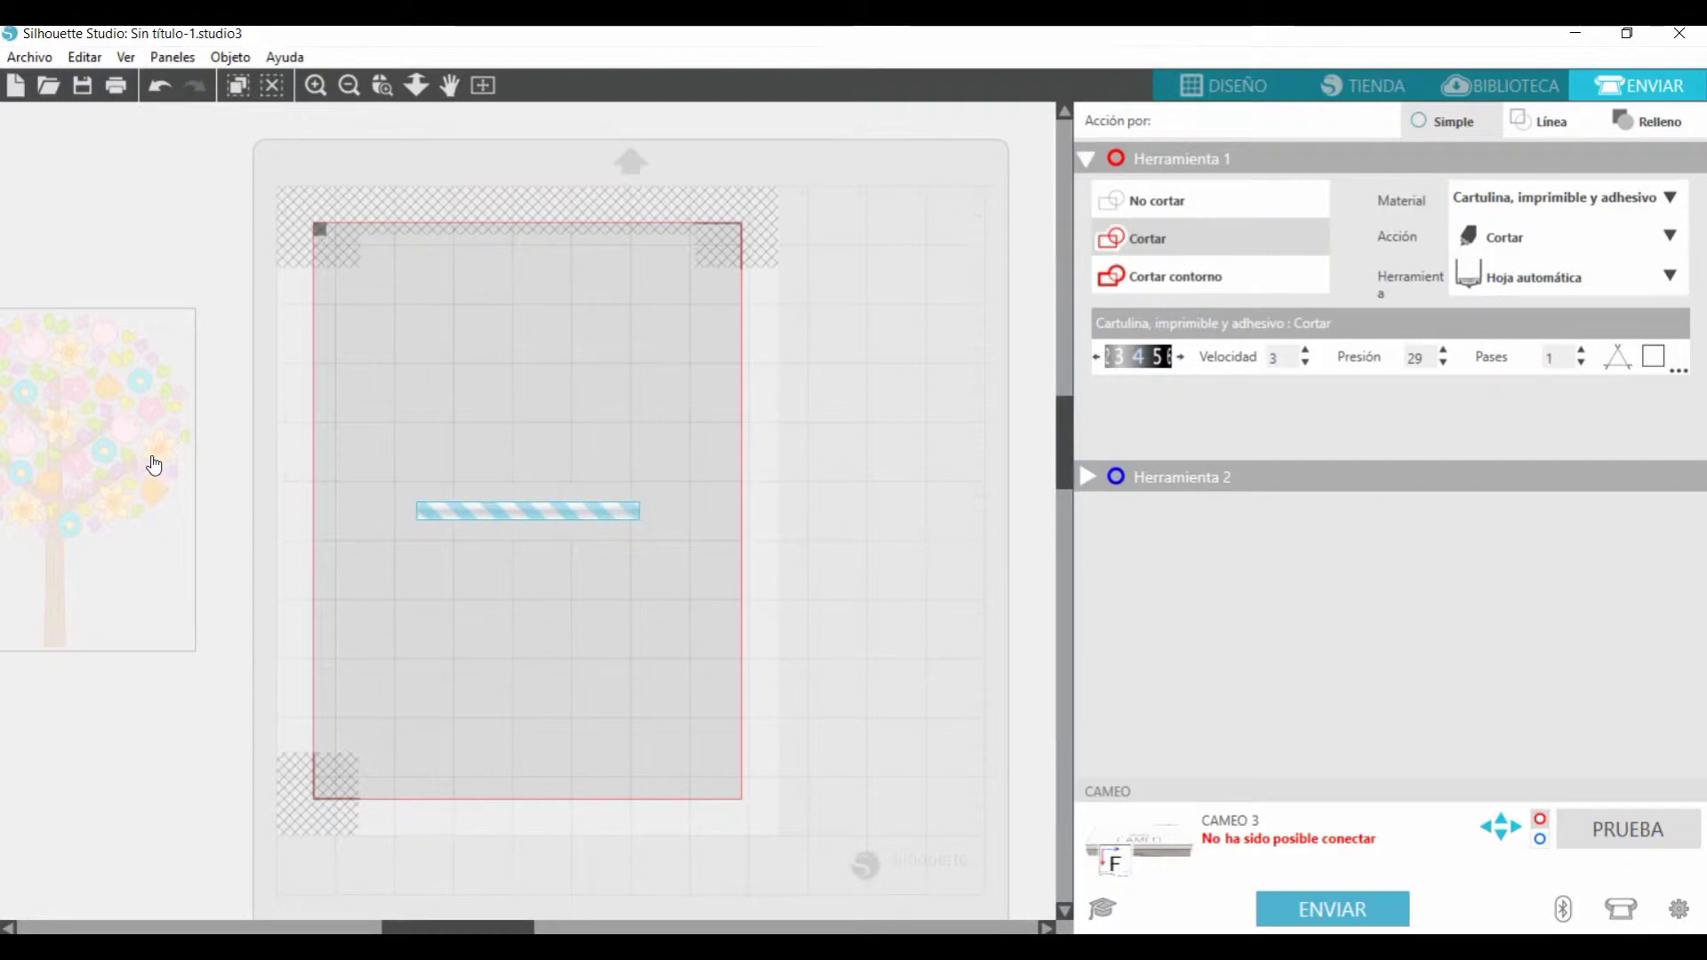
left_click_drag(123, 455, 569, 457)
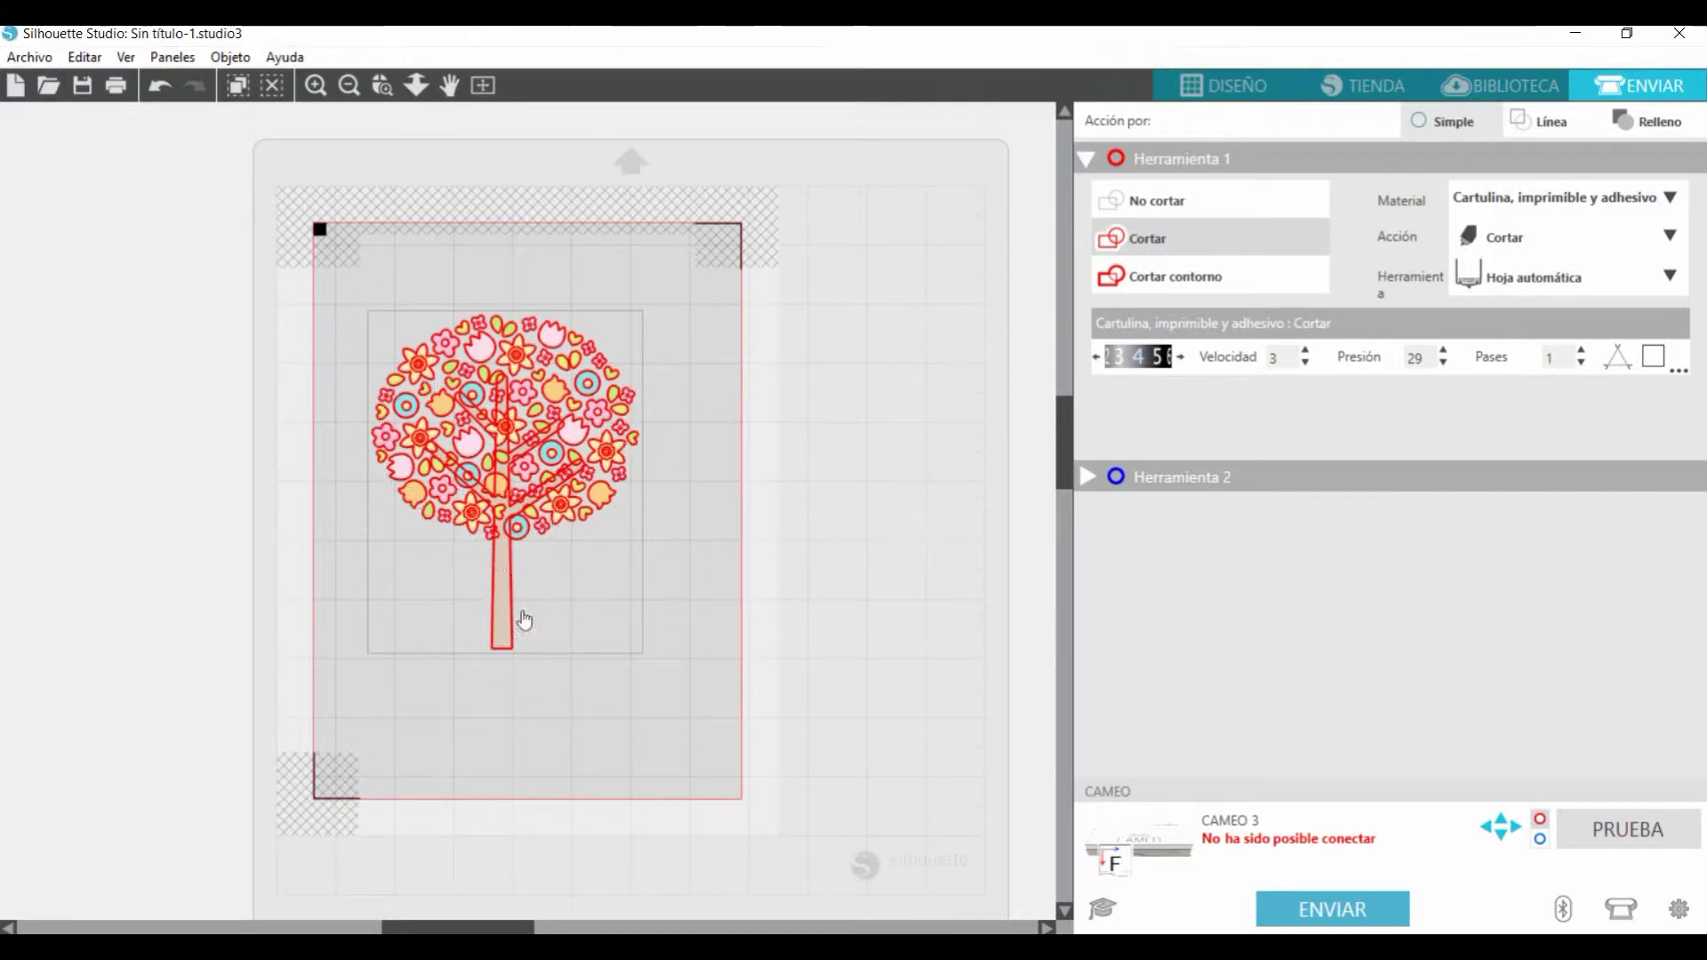
left_click(1216, 86)
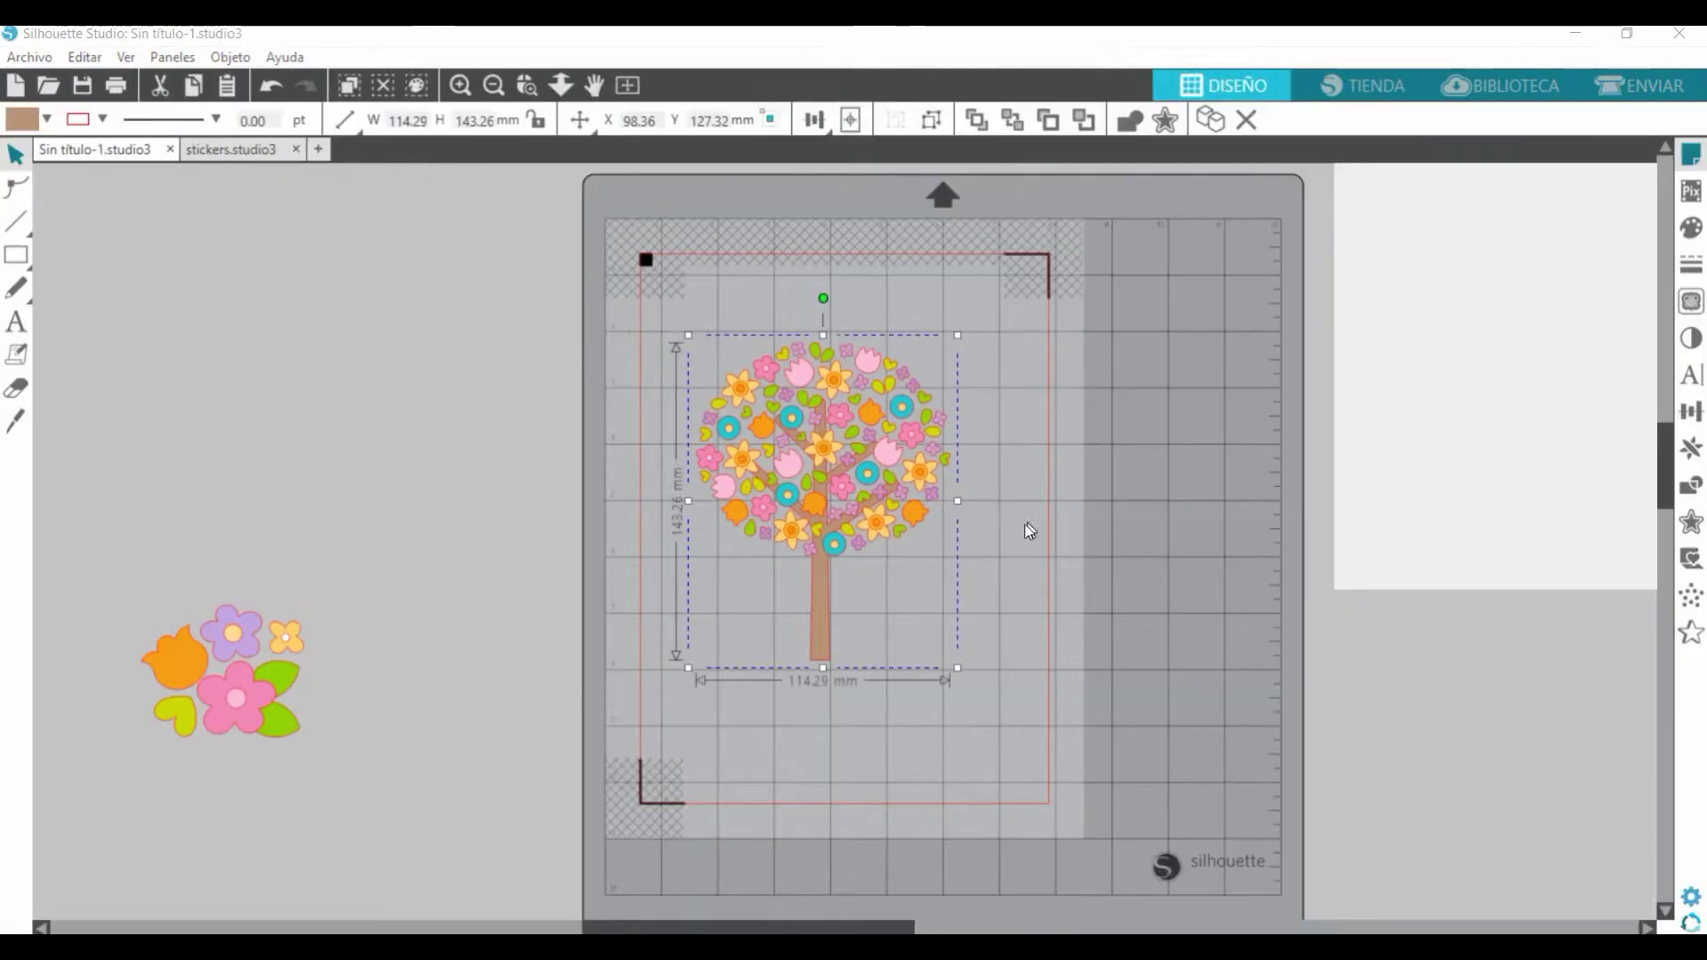
Step: Duplicate the flower tree and place the copy to the right of the original
left_click(1029, 531)
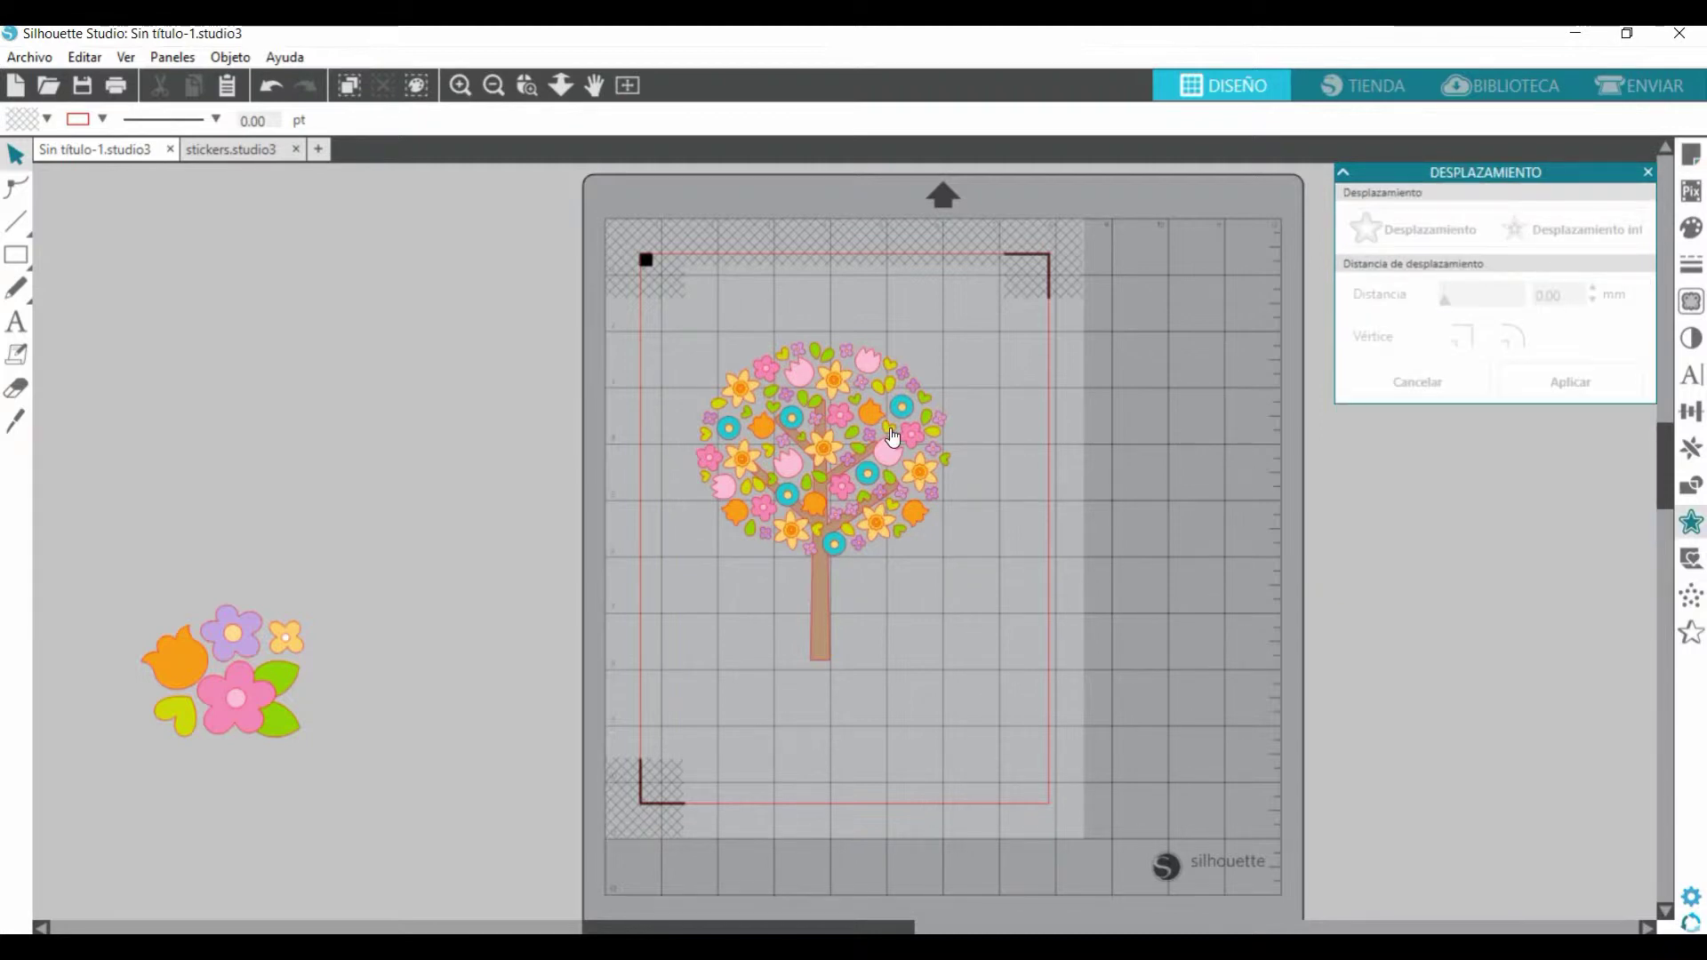
left_click(869, 480)
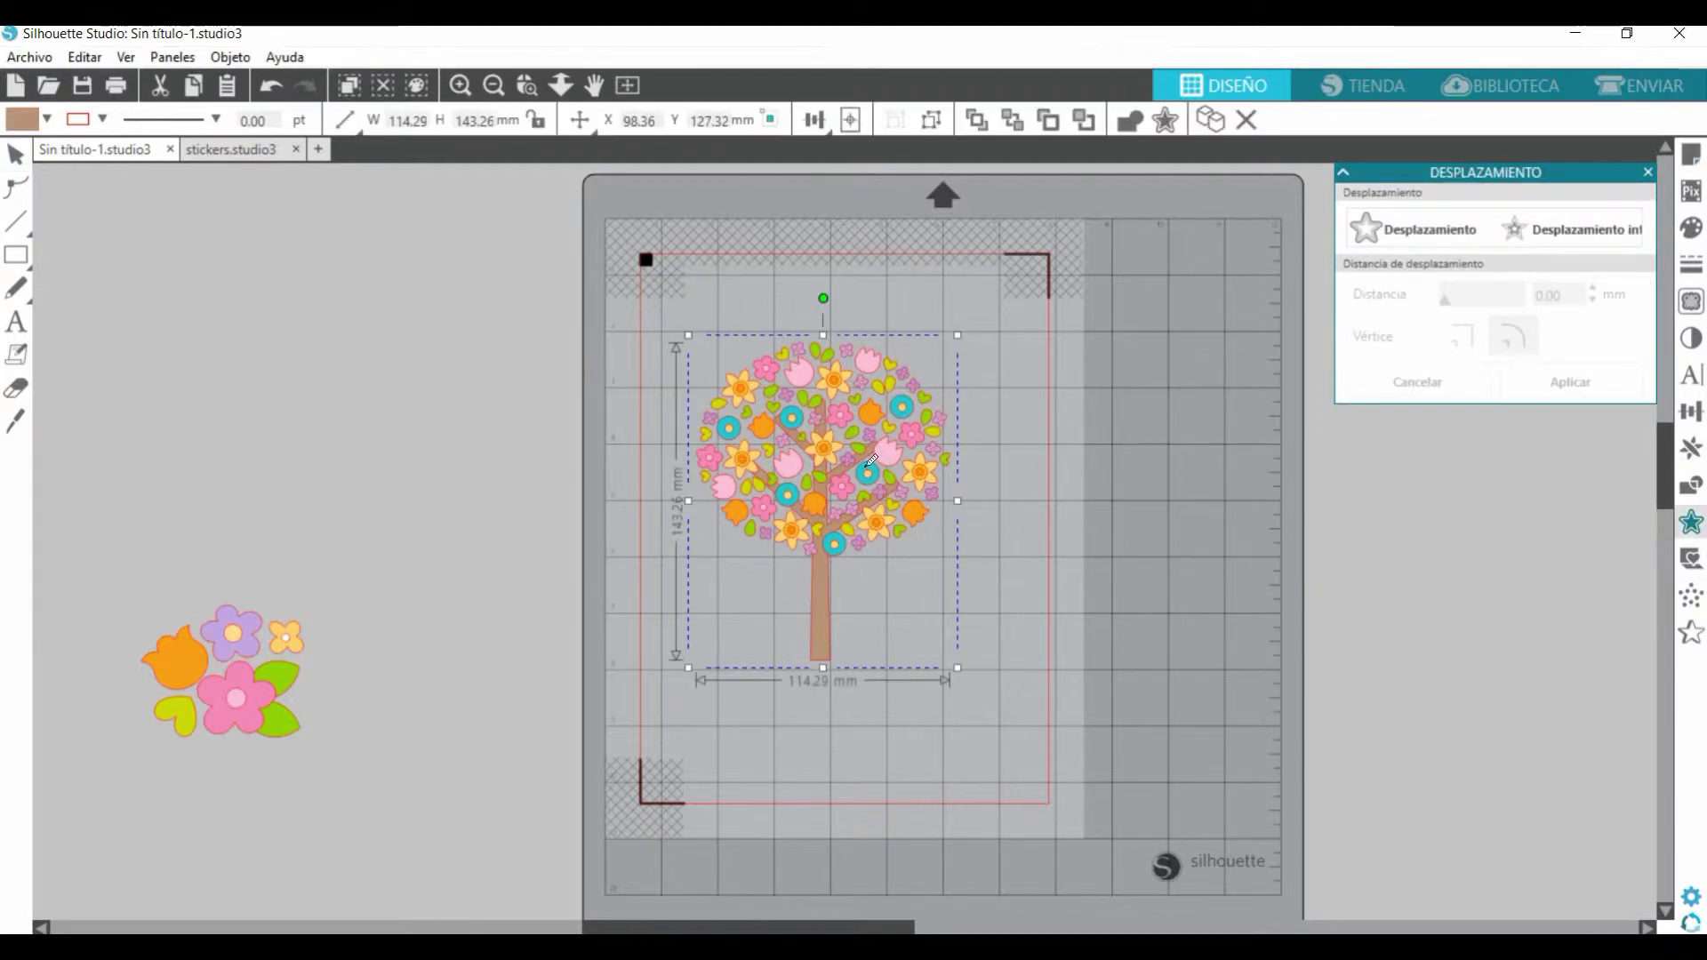
key("ctrl+d")
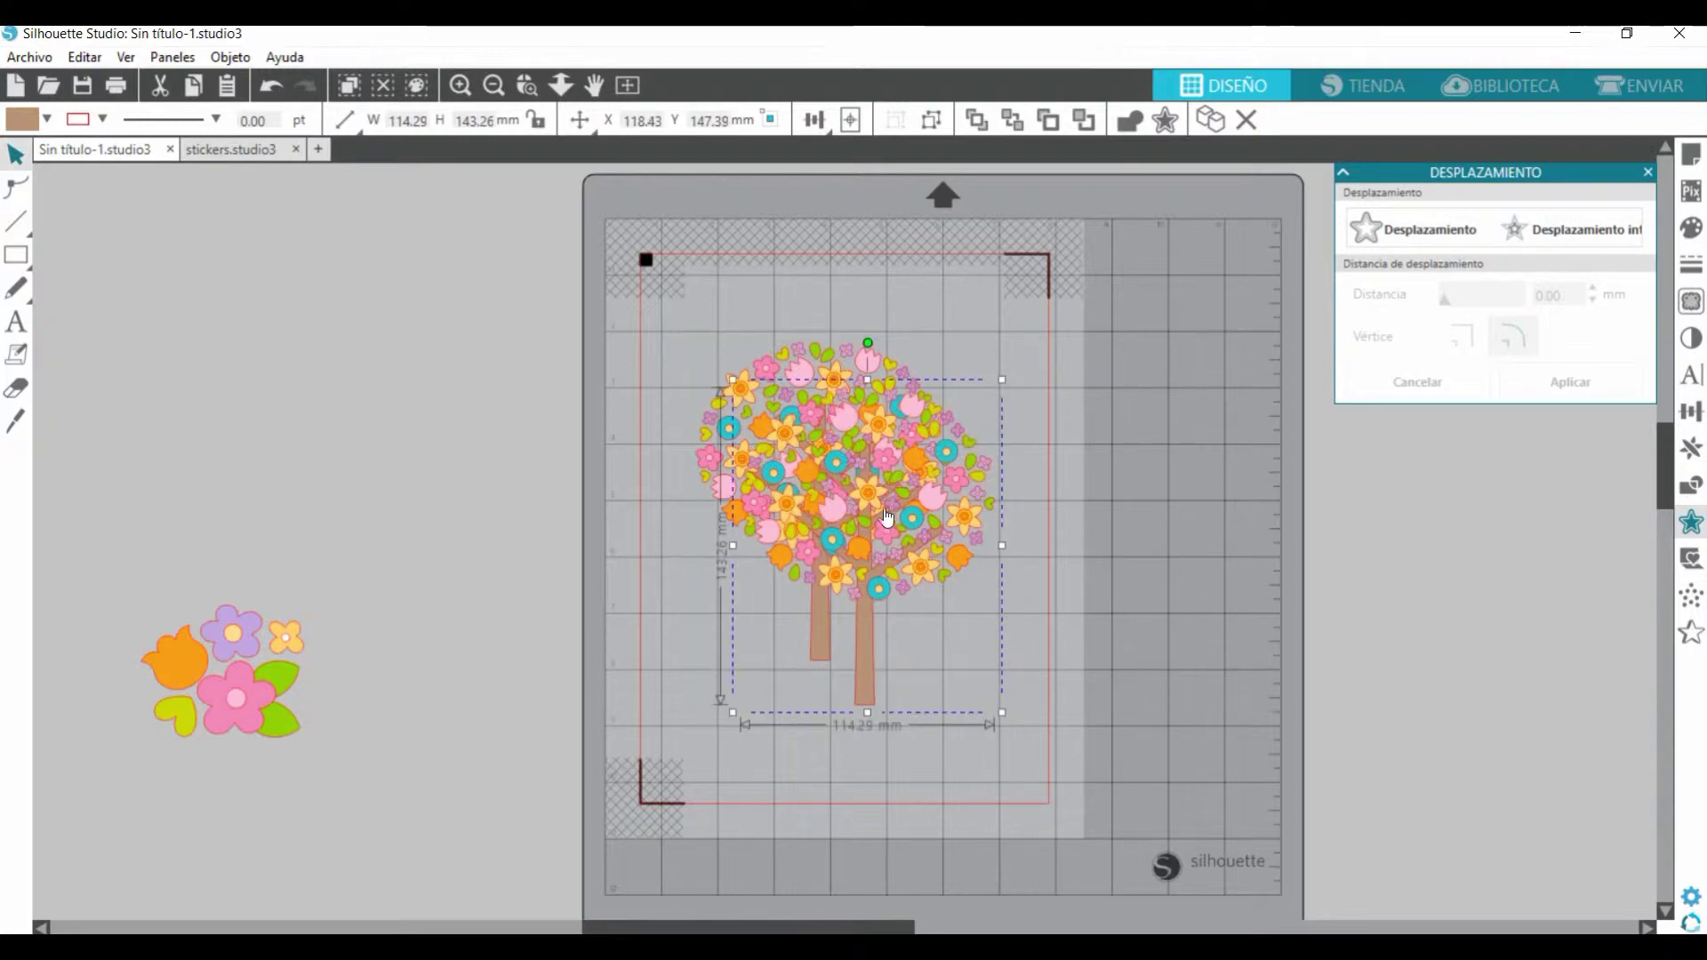
left_click_drag(887, 516, 1136, 494)
left_click(887, 690)
Step: Convert the original flower tree on the page into a compound path
left_click(843, 491)
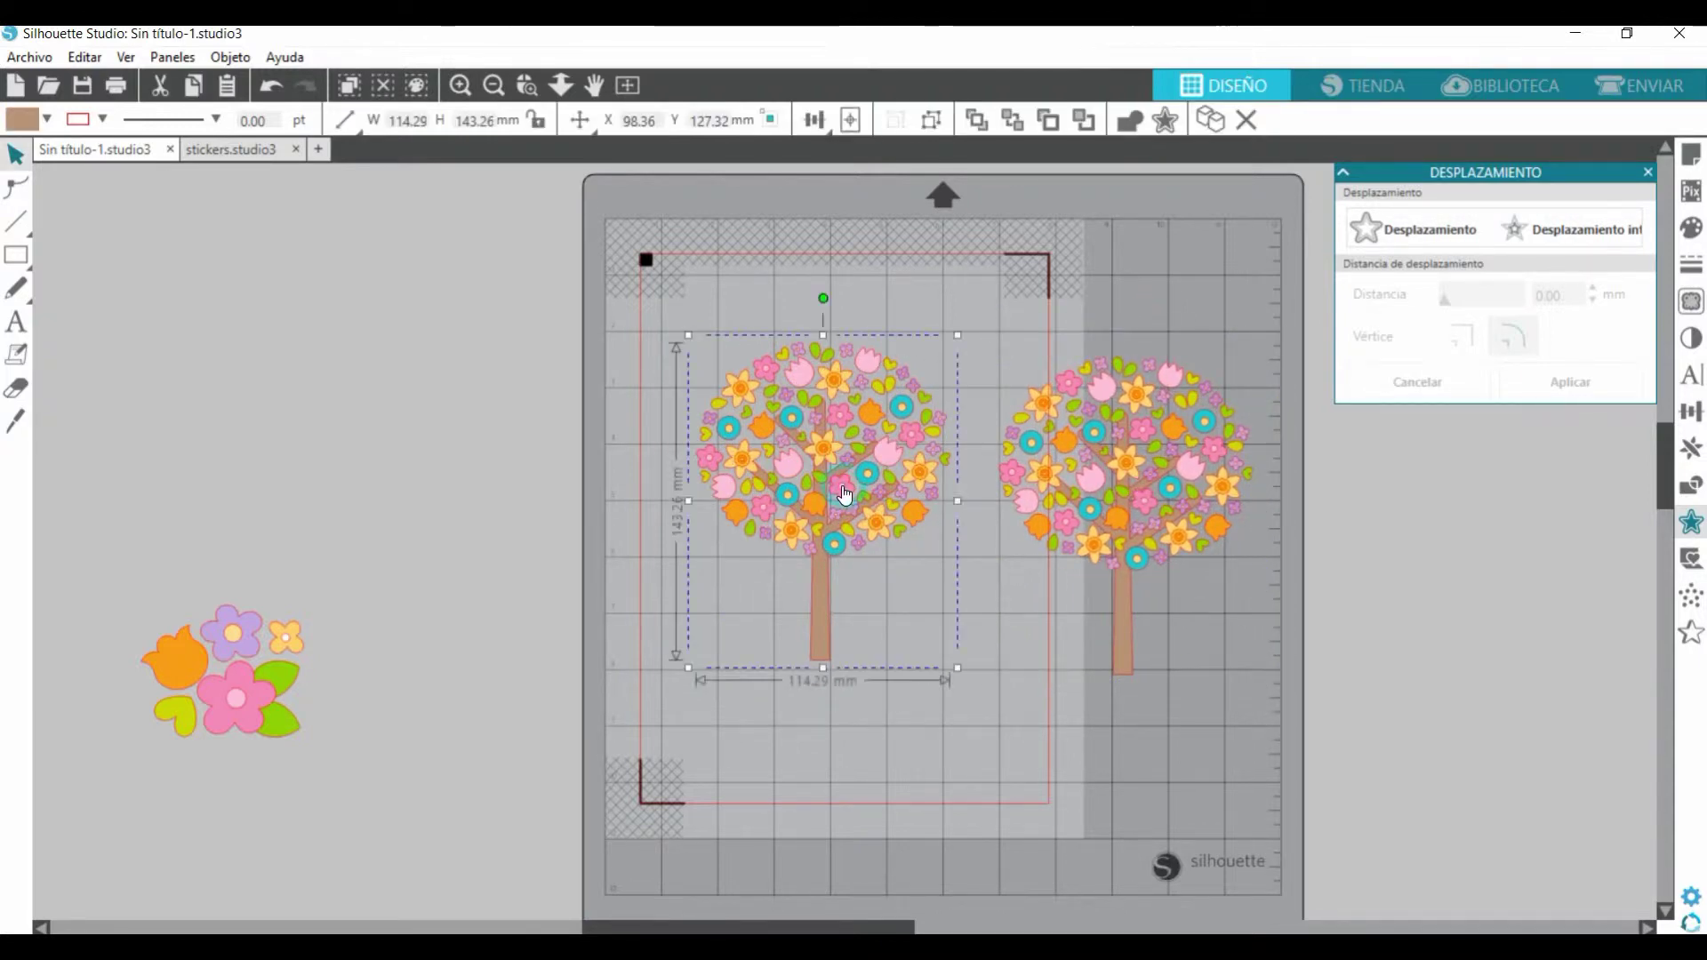
right_click(843, 485)
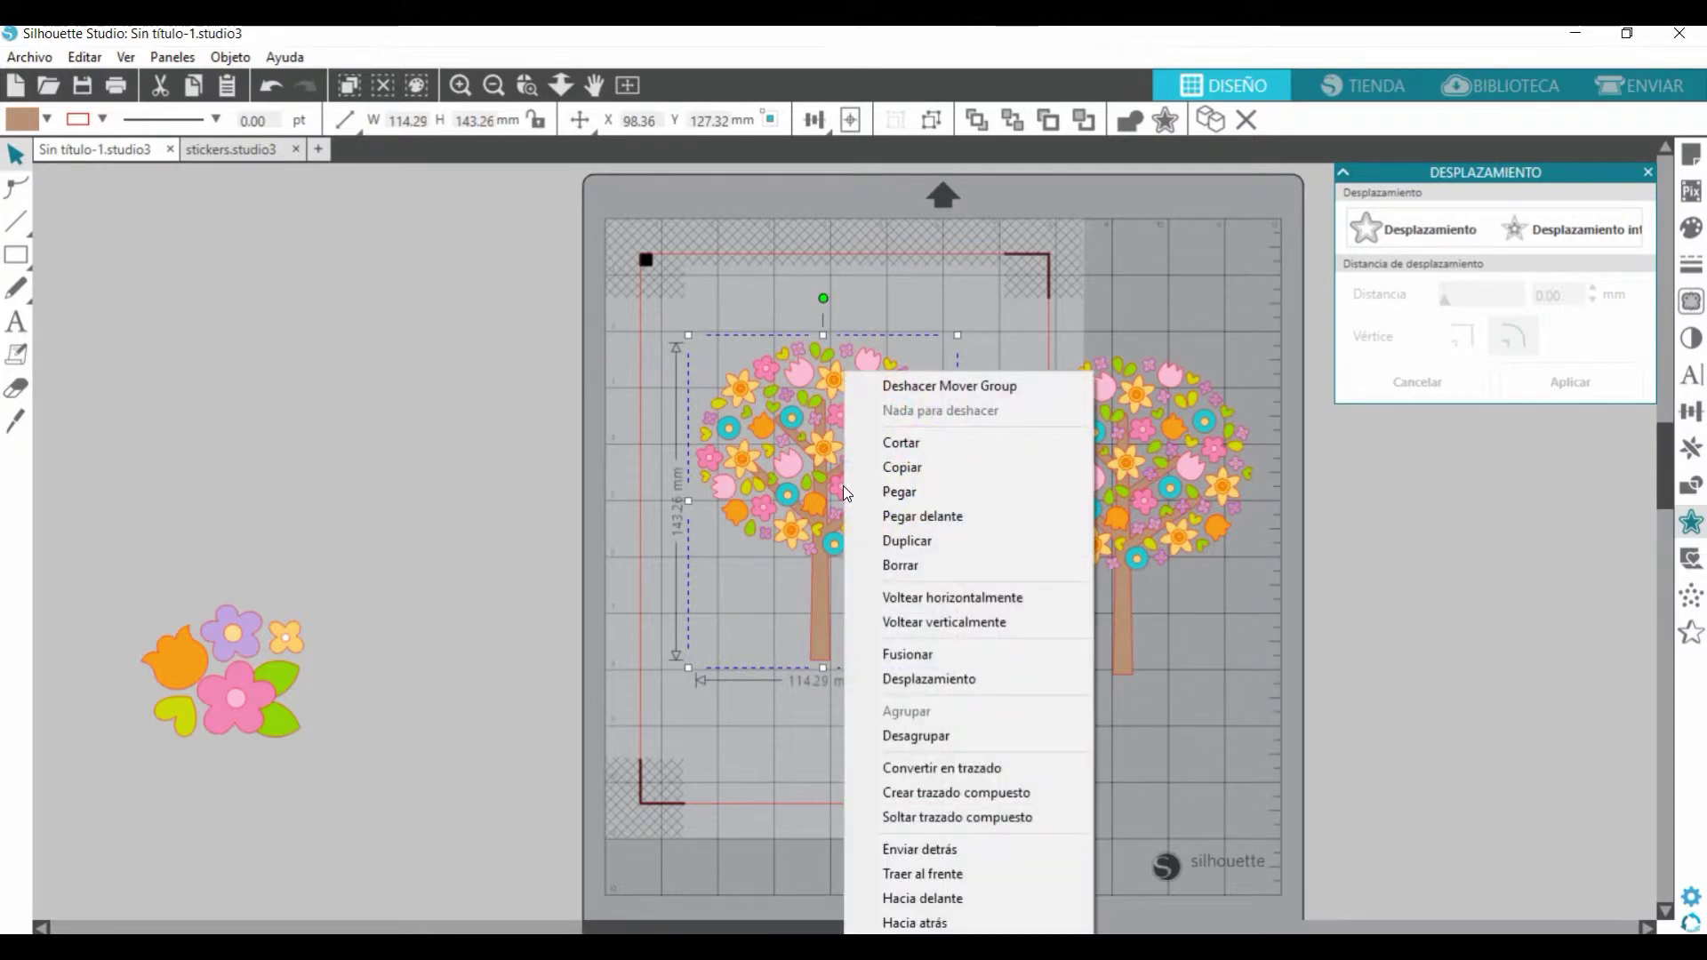
left_click(925, 793)
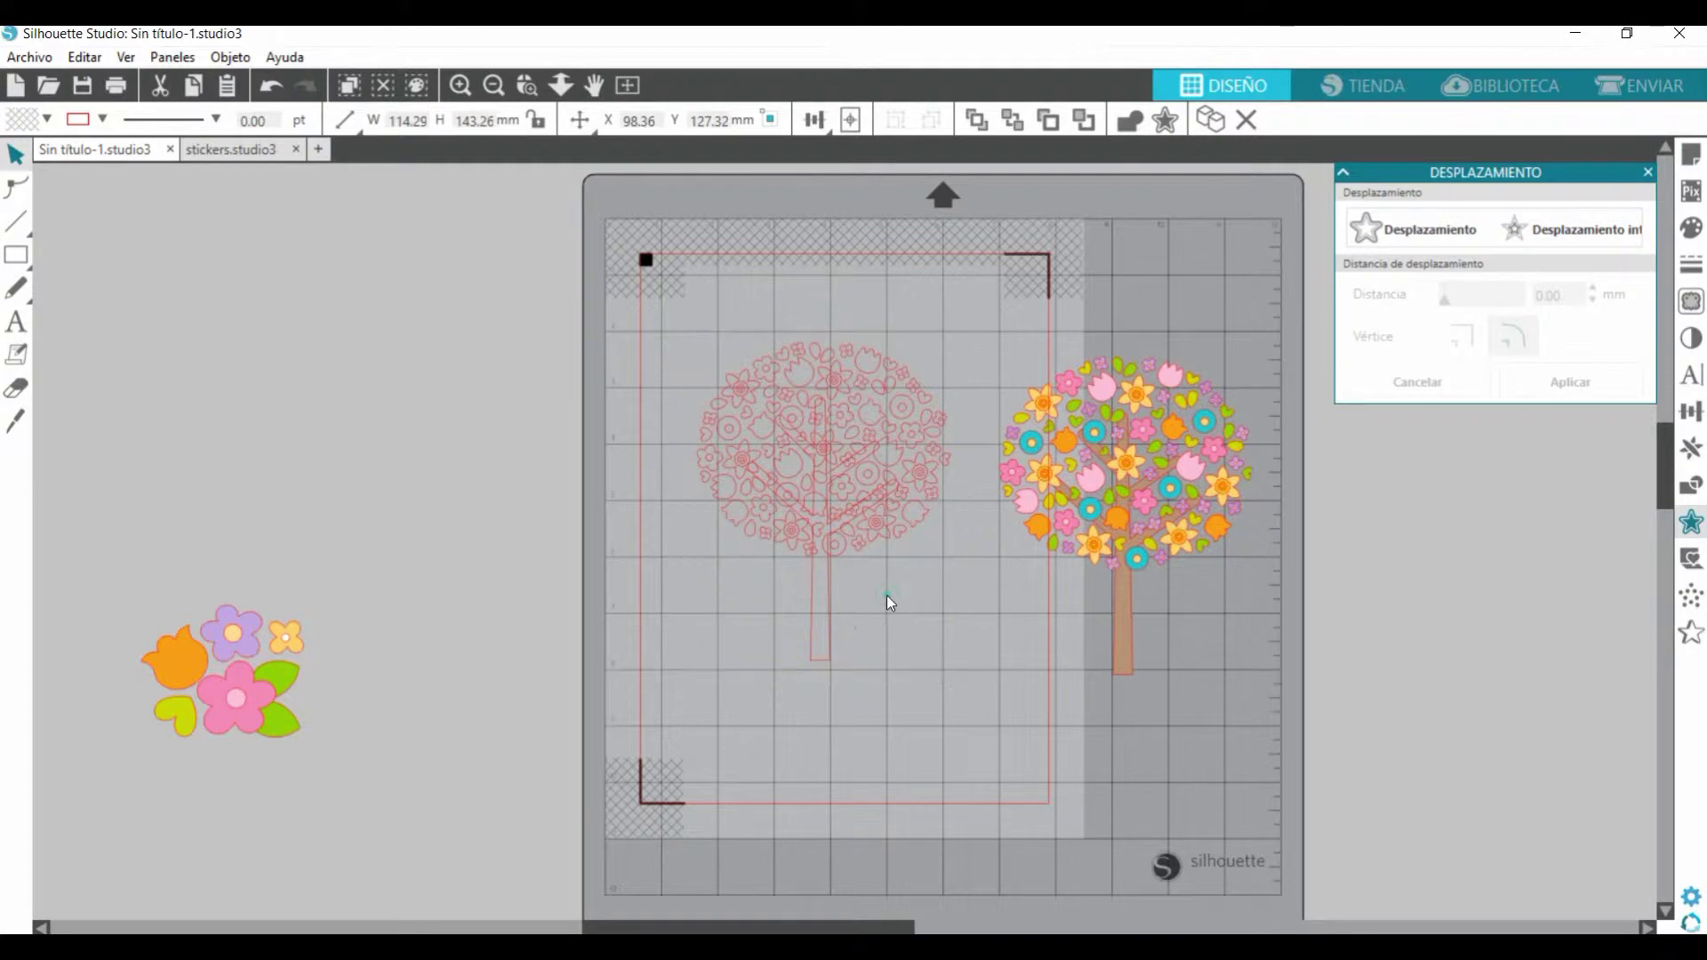
left_click(887, 595)
Step: Create a 2 mm offset around the compound-path tree and move the inner tree outline away to the left
left_click(857, 496)
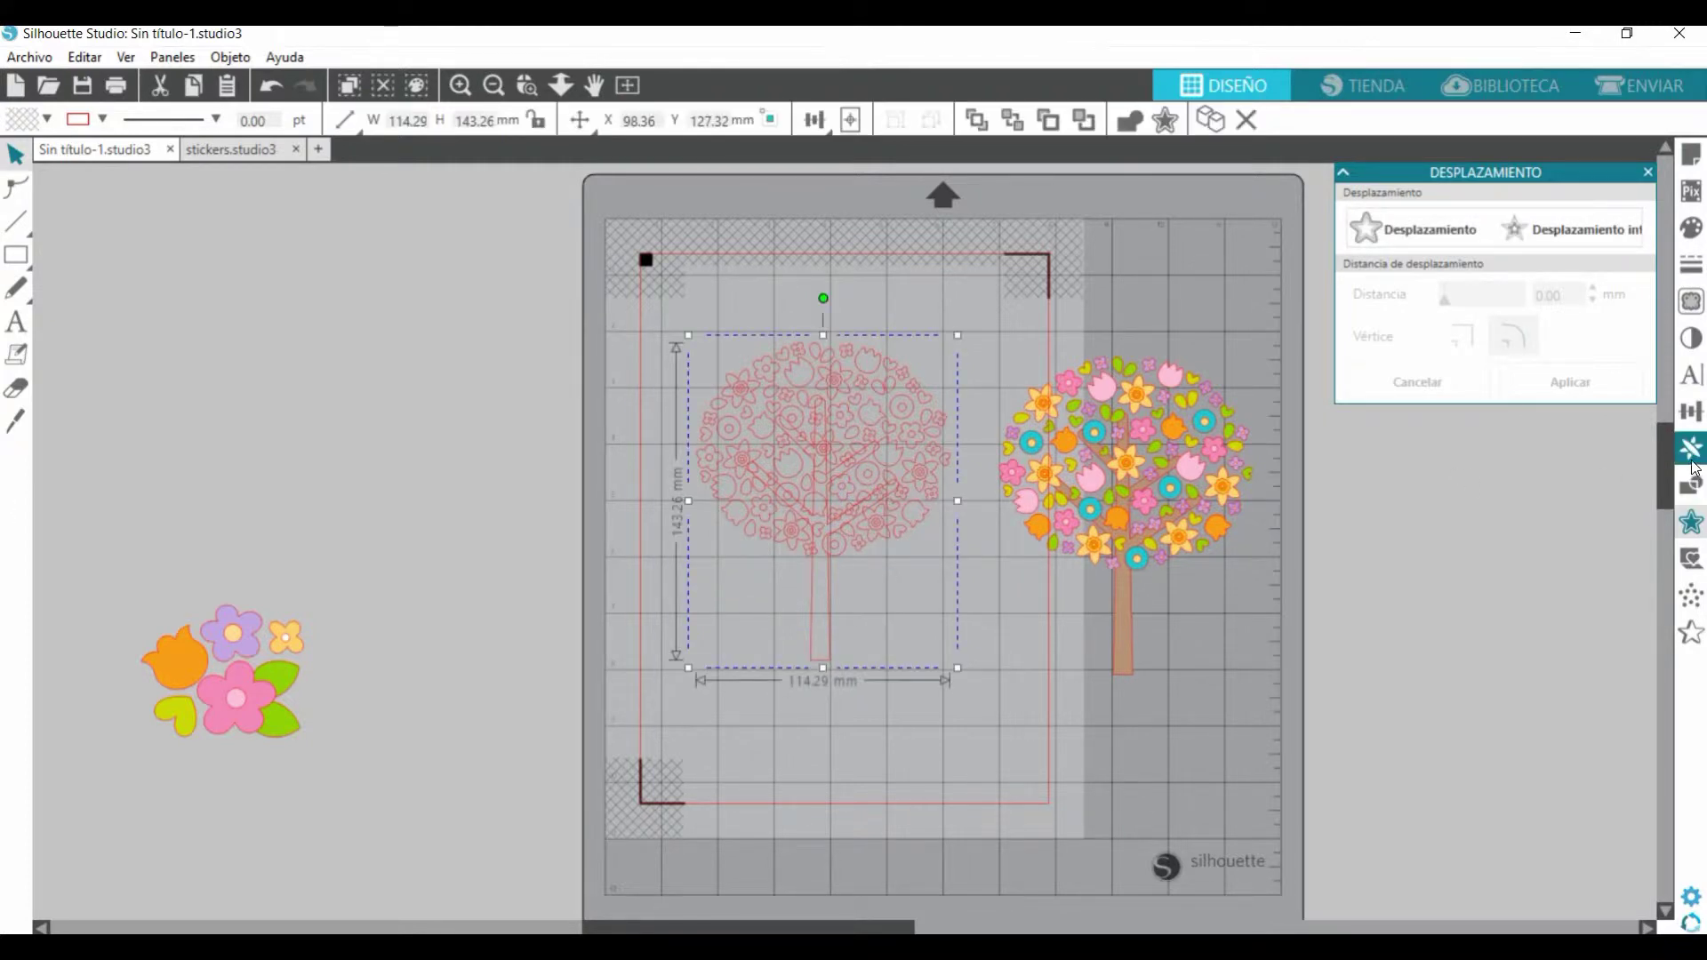
left_click(1693, 525)
left_click(1693, 523)
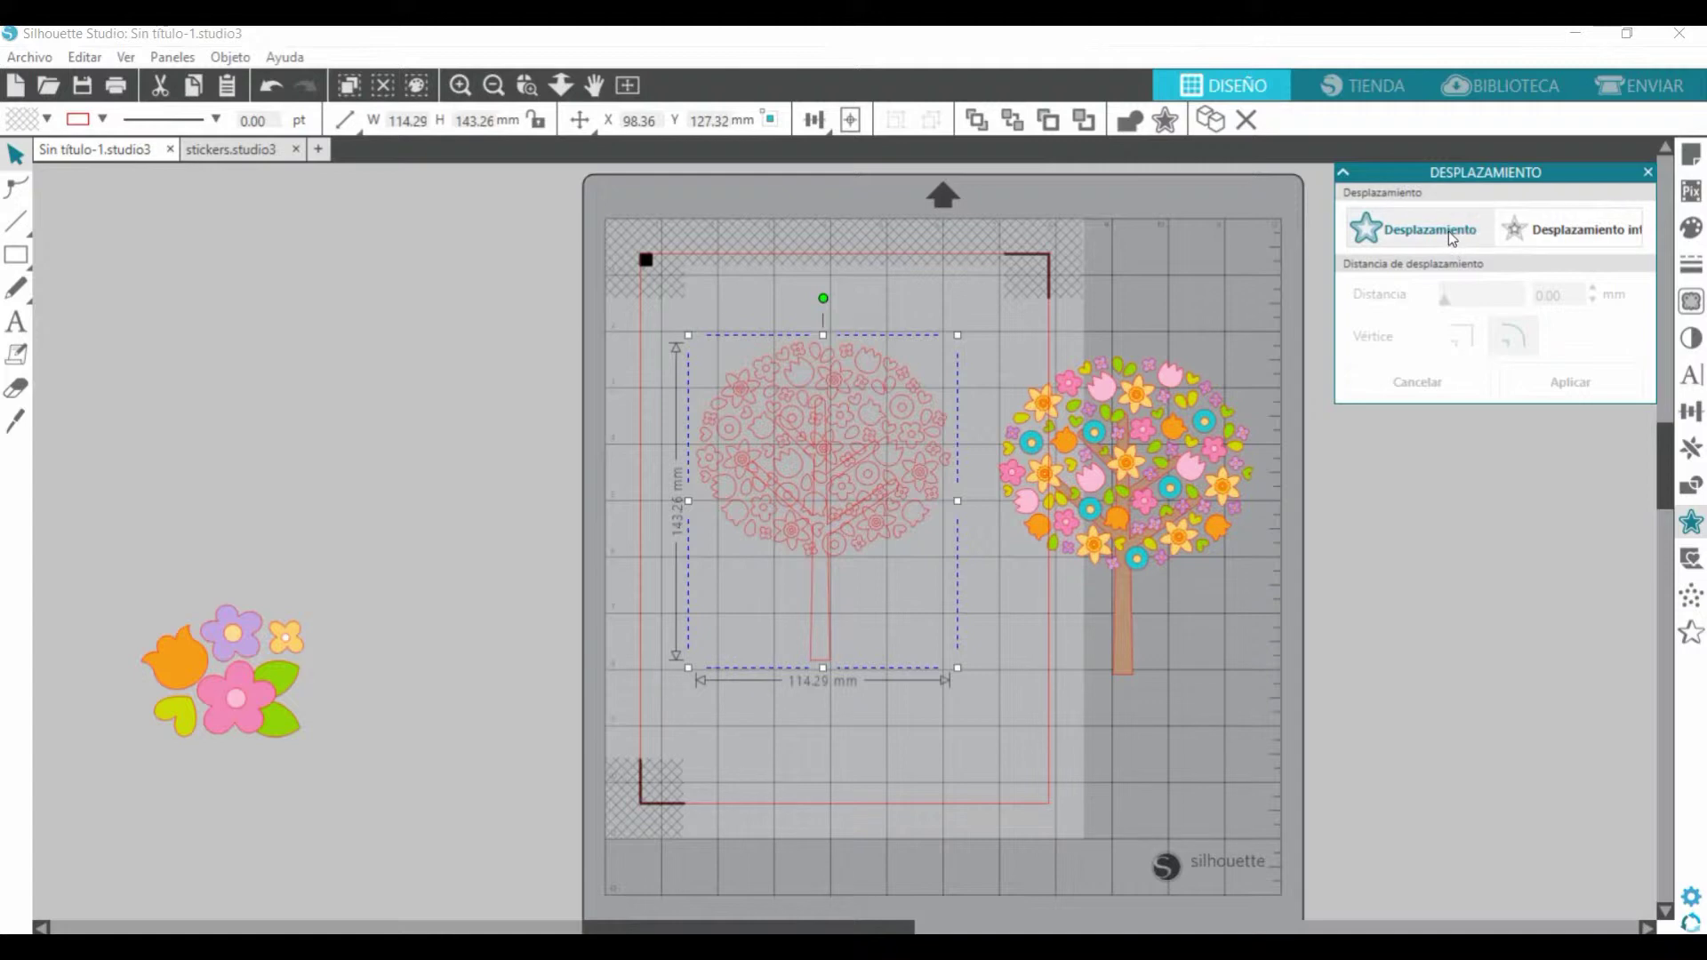
left_click(1442, 228)
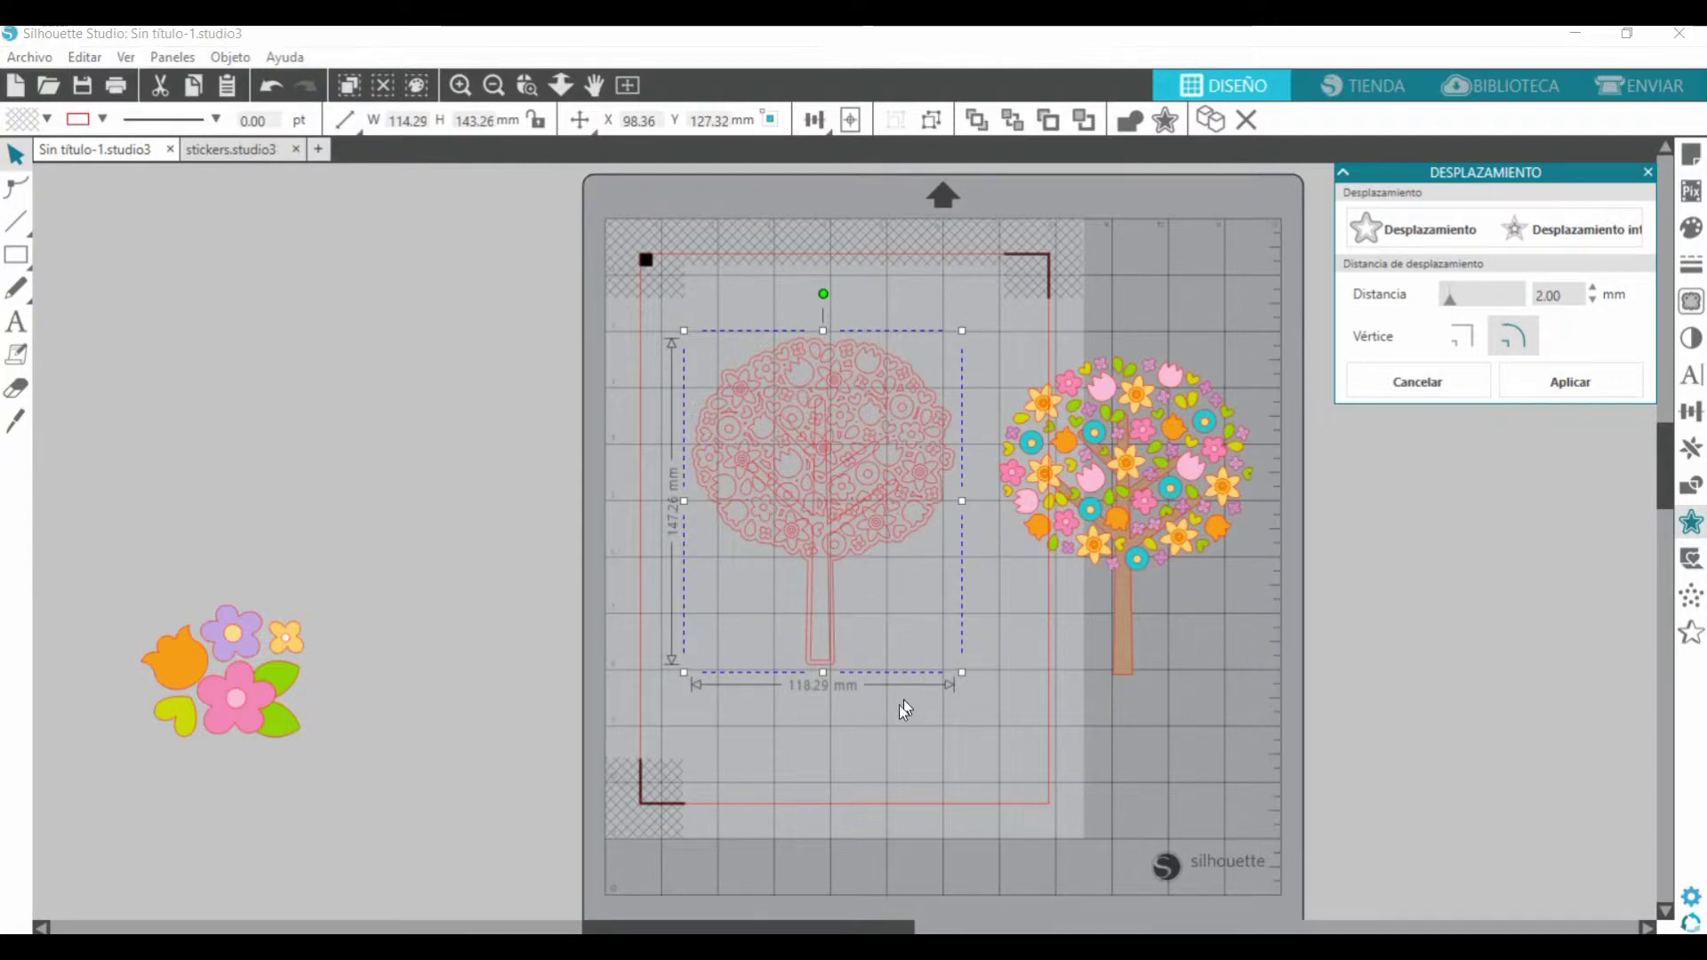
left_click_drag(827, 431, 500, 418)
left_click(745, 384)
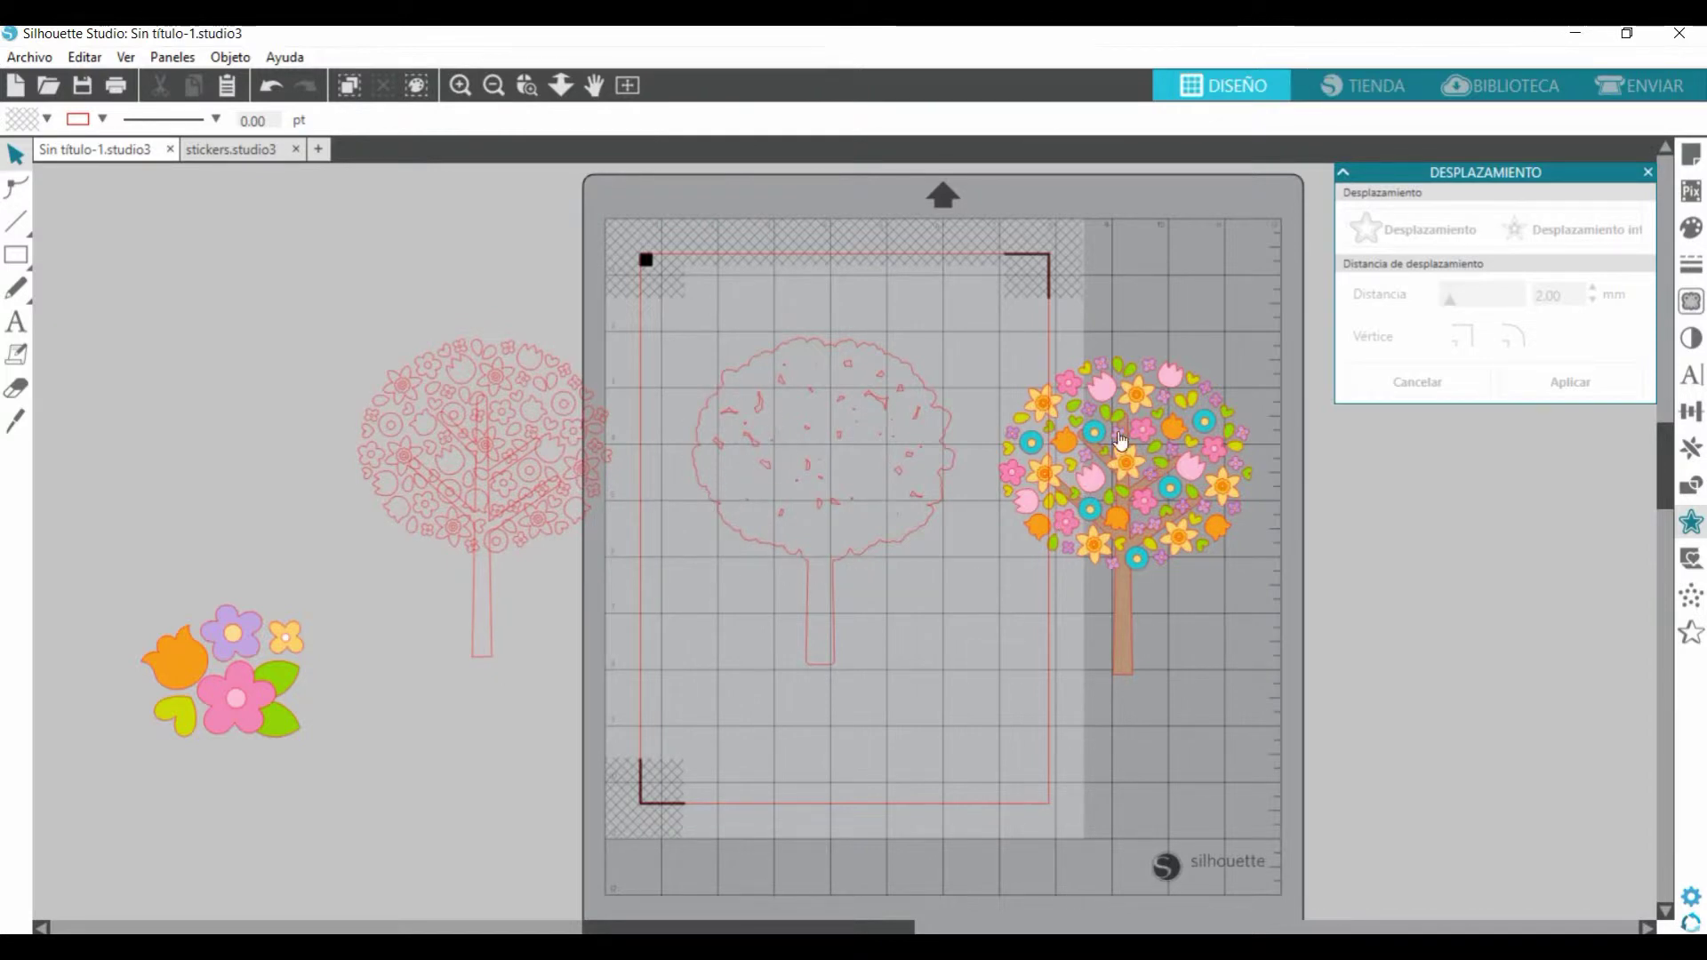
left_click(852, 528)
key("Delete")
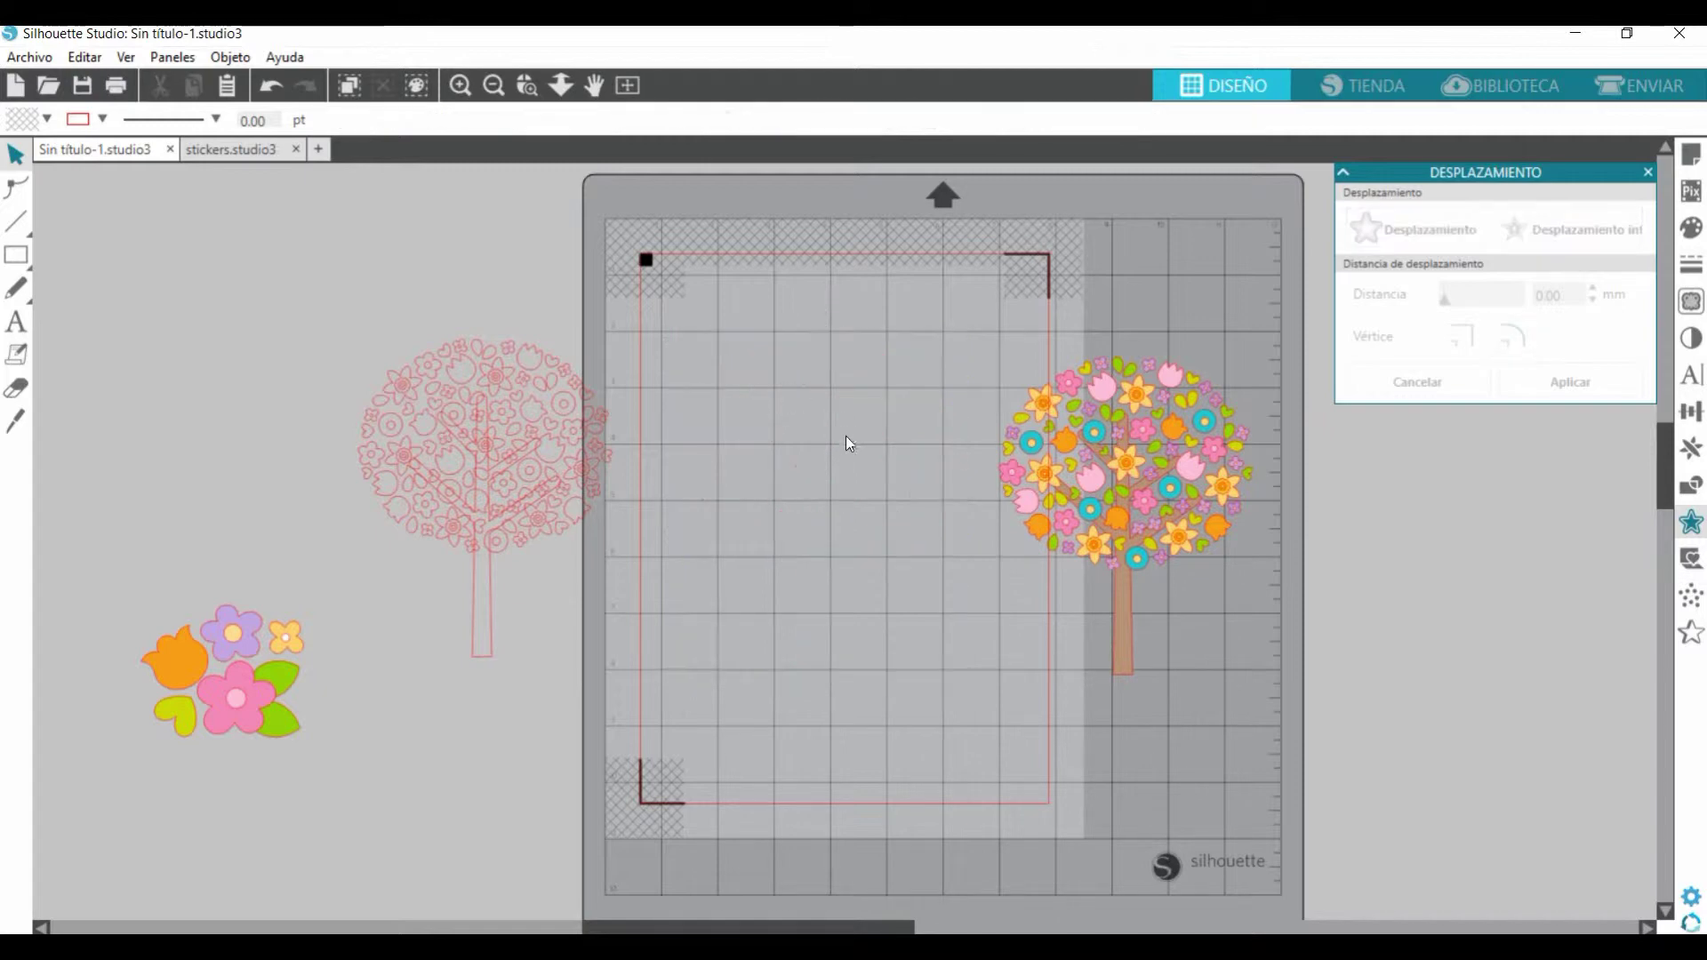
key("ctrl+z")
Step: Release the compound path of the tree offset and delete a small leftover fragment inside the crown
right_click(822, 425)
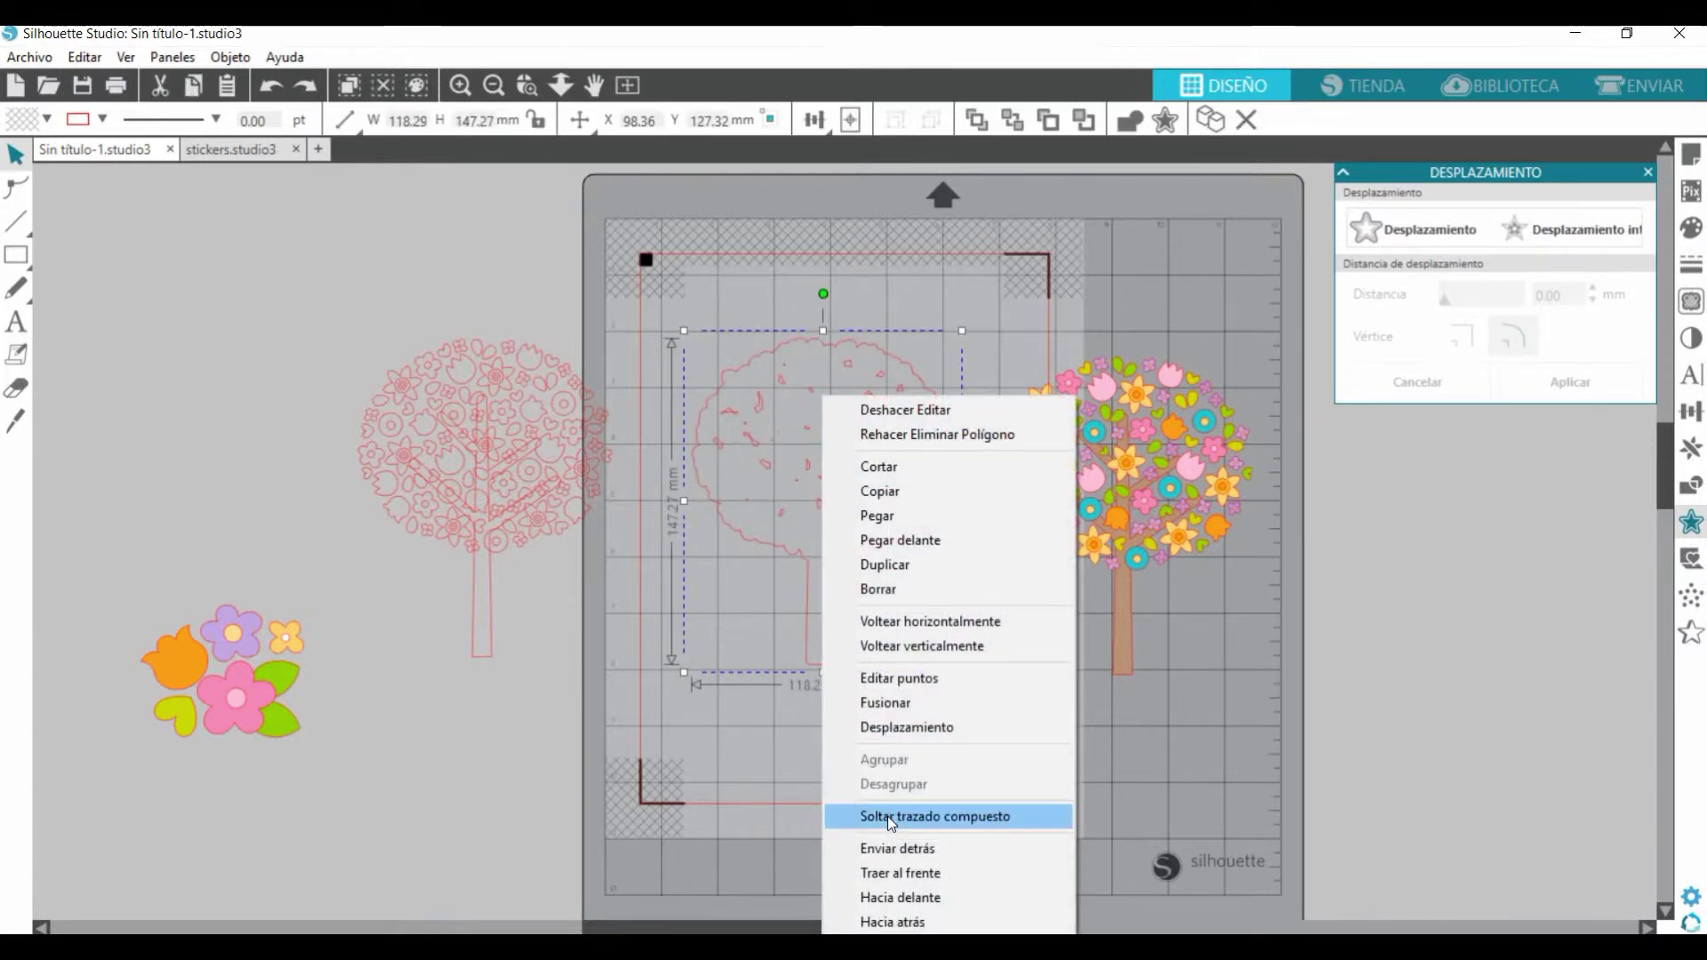
left_click(887, 816)
left_click(847, 526)
left_click(778, 429)
left_click(745, 426)
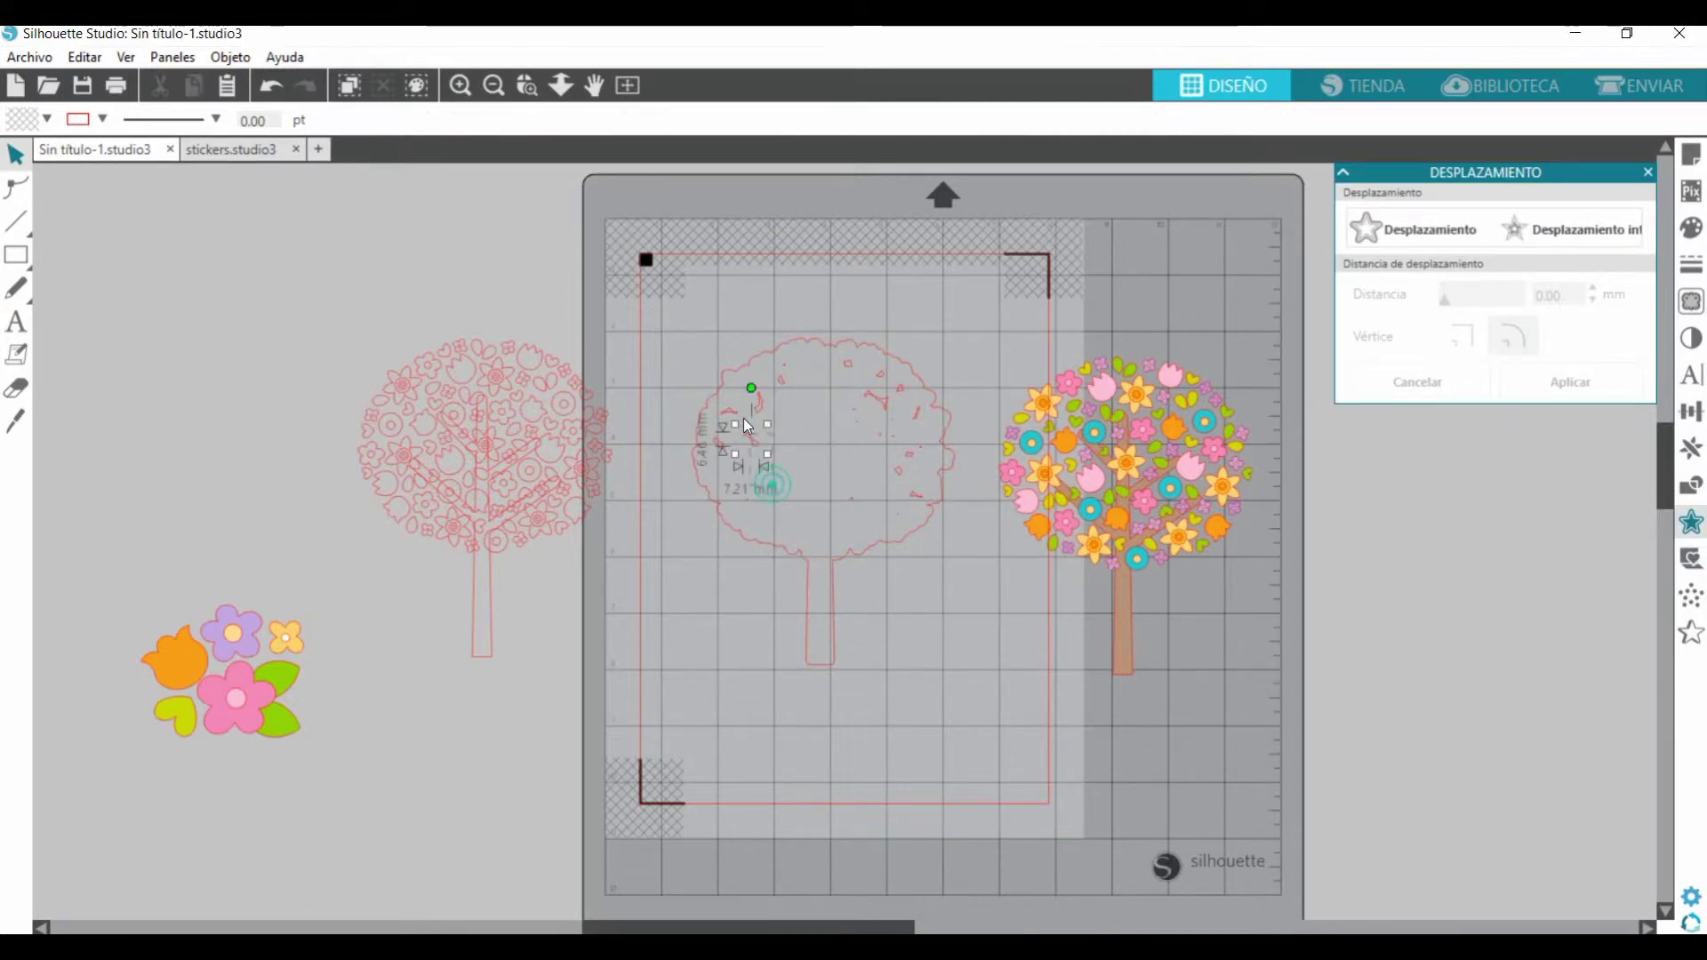
key("Delete")
Step: Move the outer tree contour toward the page's lower-left corner and delete all the remaining inner fragments
left_click_drag(896, 547, 800, 750)
left_click(938, 538)
left_click_drag(942, 544, 713, 324)
key("Delete")
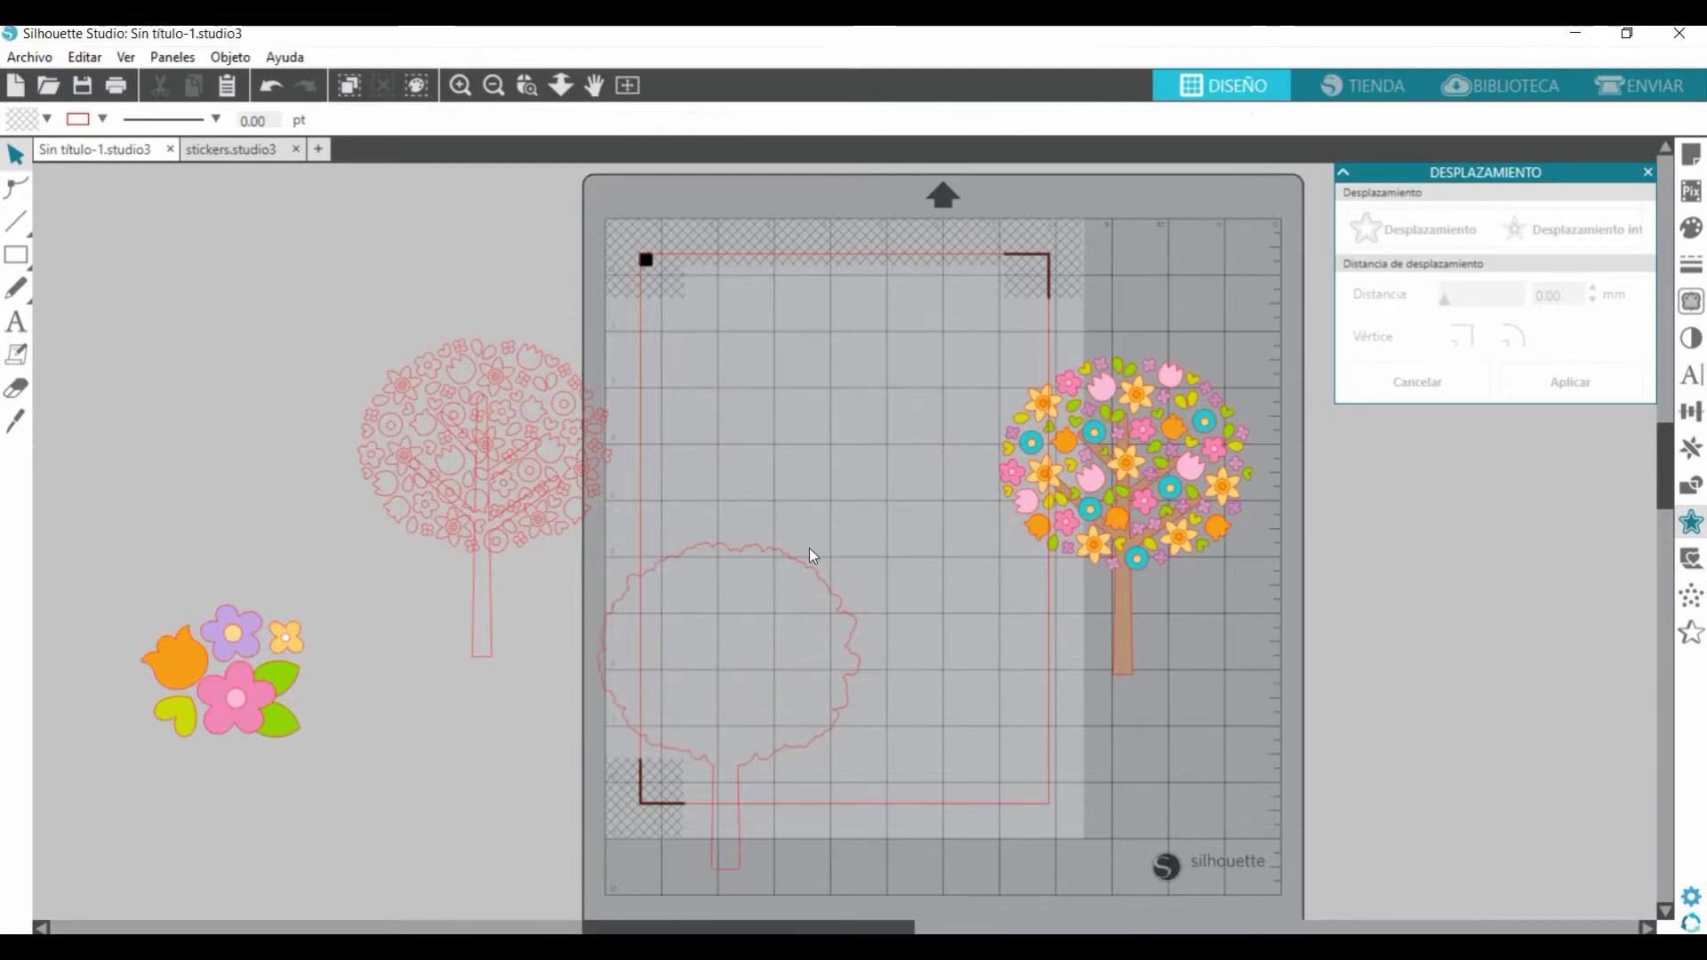
Step: Move the coloured flower tree onto the page and place the clean outer contour roughly around it
left_click_drag(1065, 483, 765, 471)
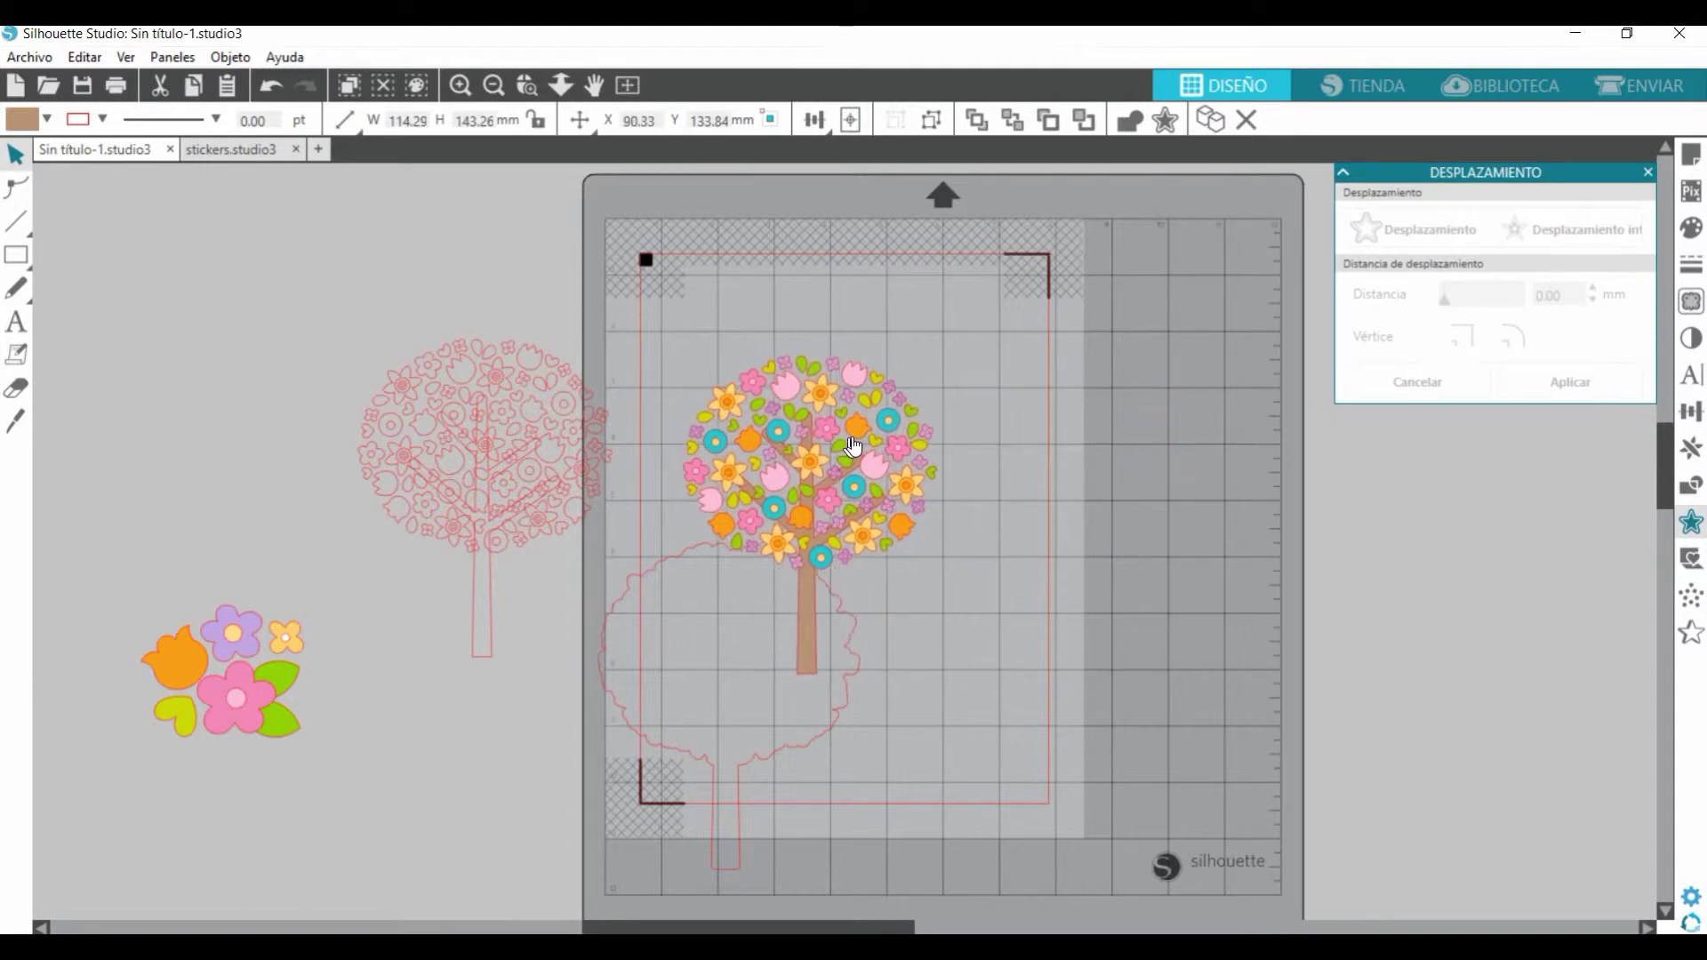
left_click(727, 567)
left_click_drag(690, 560, 808, 367)
Step: Align the coloured tree and its outer contour on their horizontal and vertical centres
left_click(946, 532, "shift")
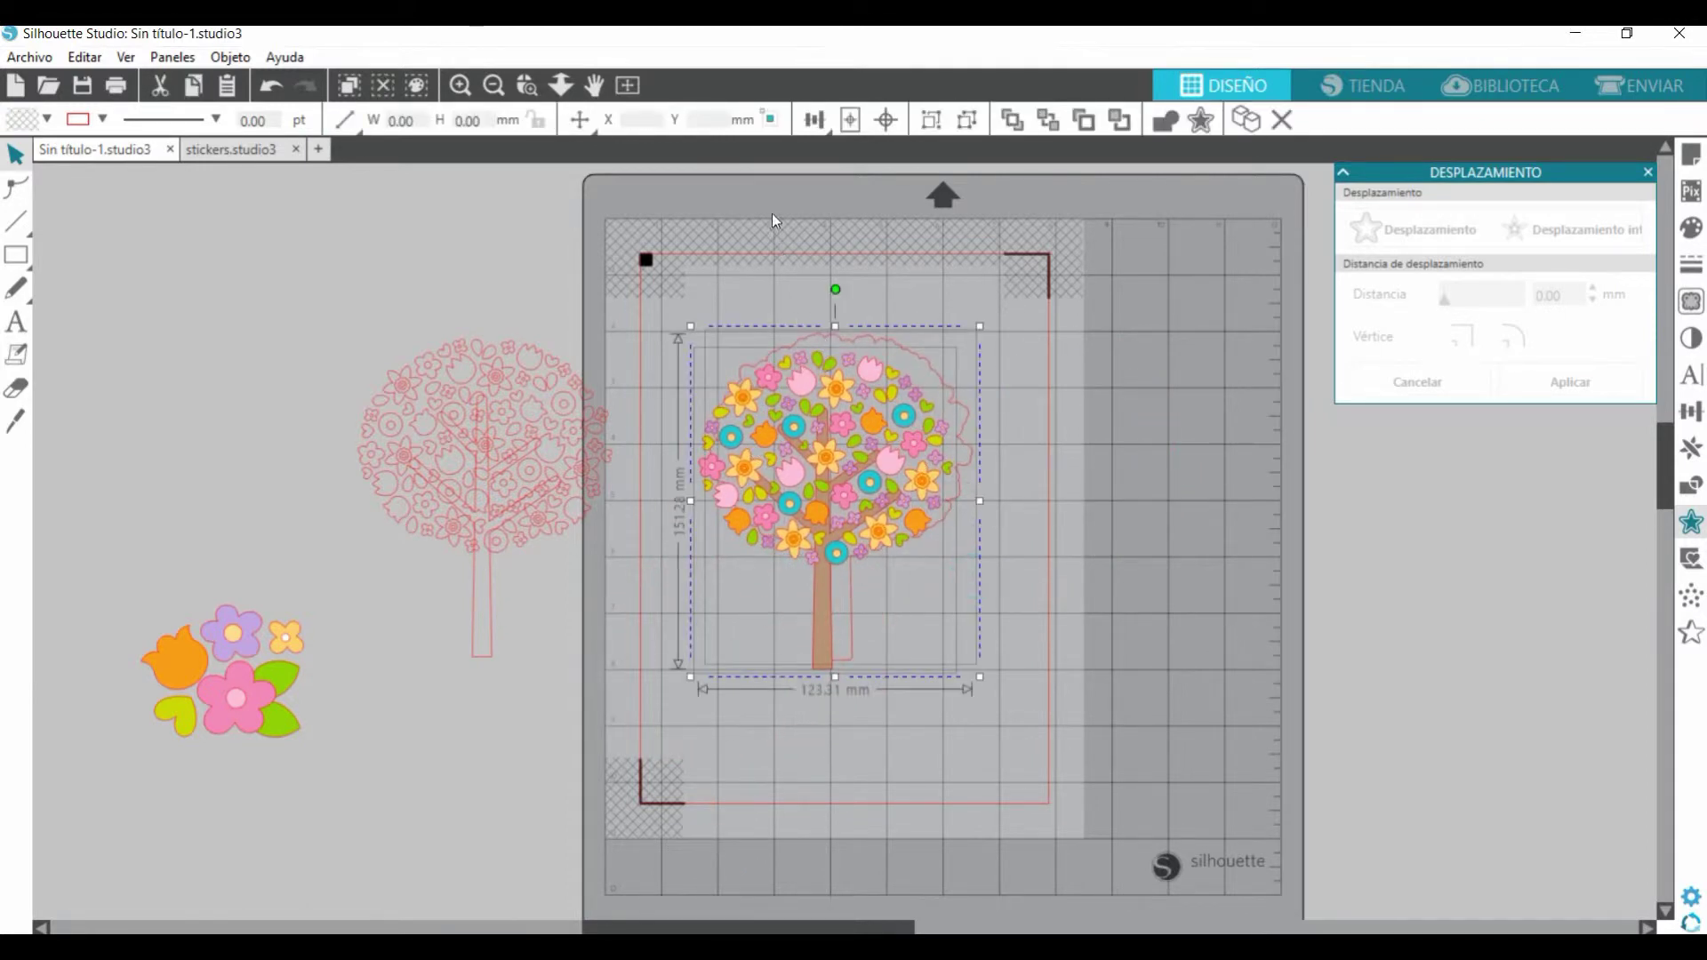
left_click(814, 118)
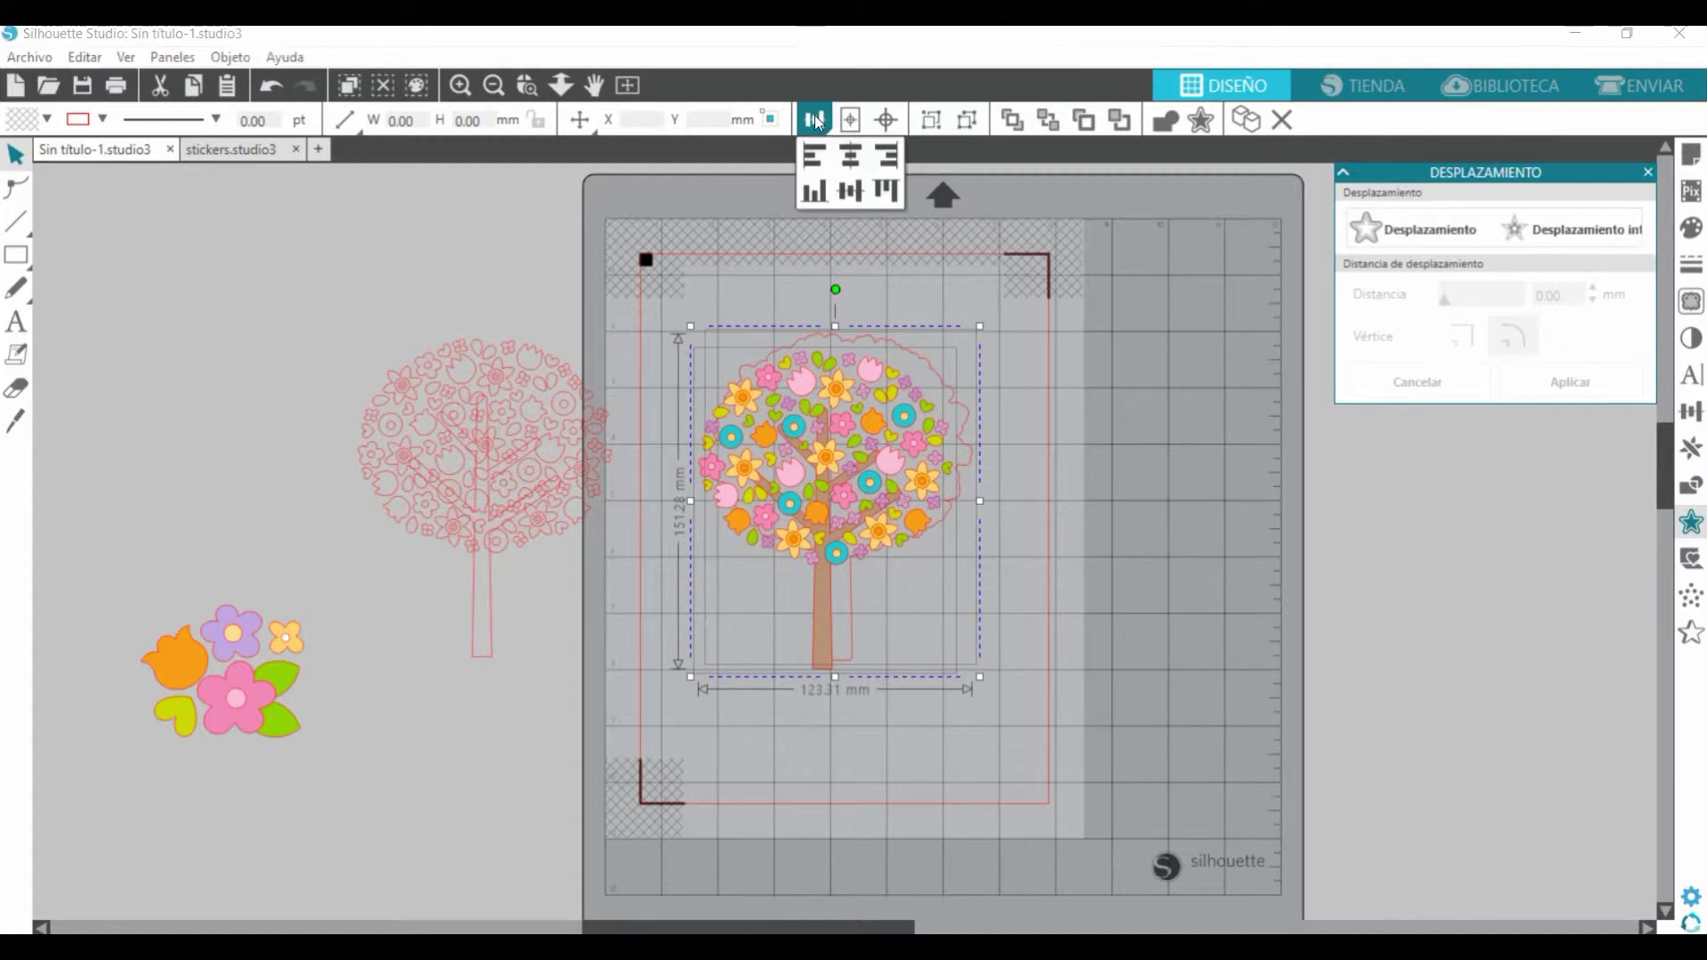
left_click(850, 156)
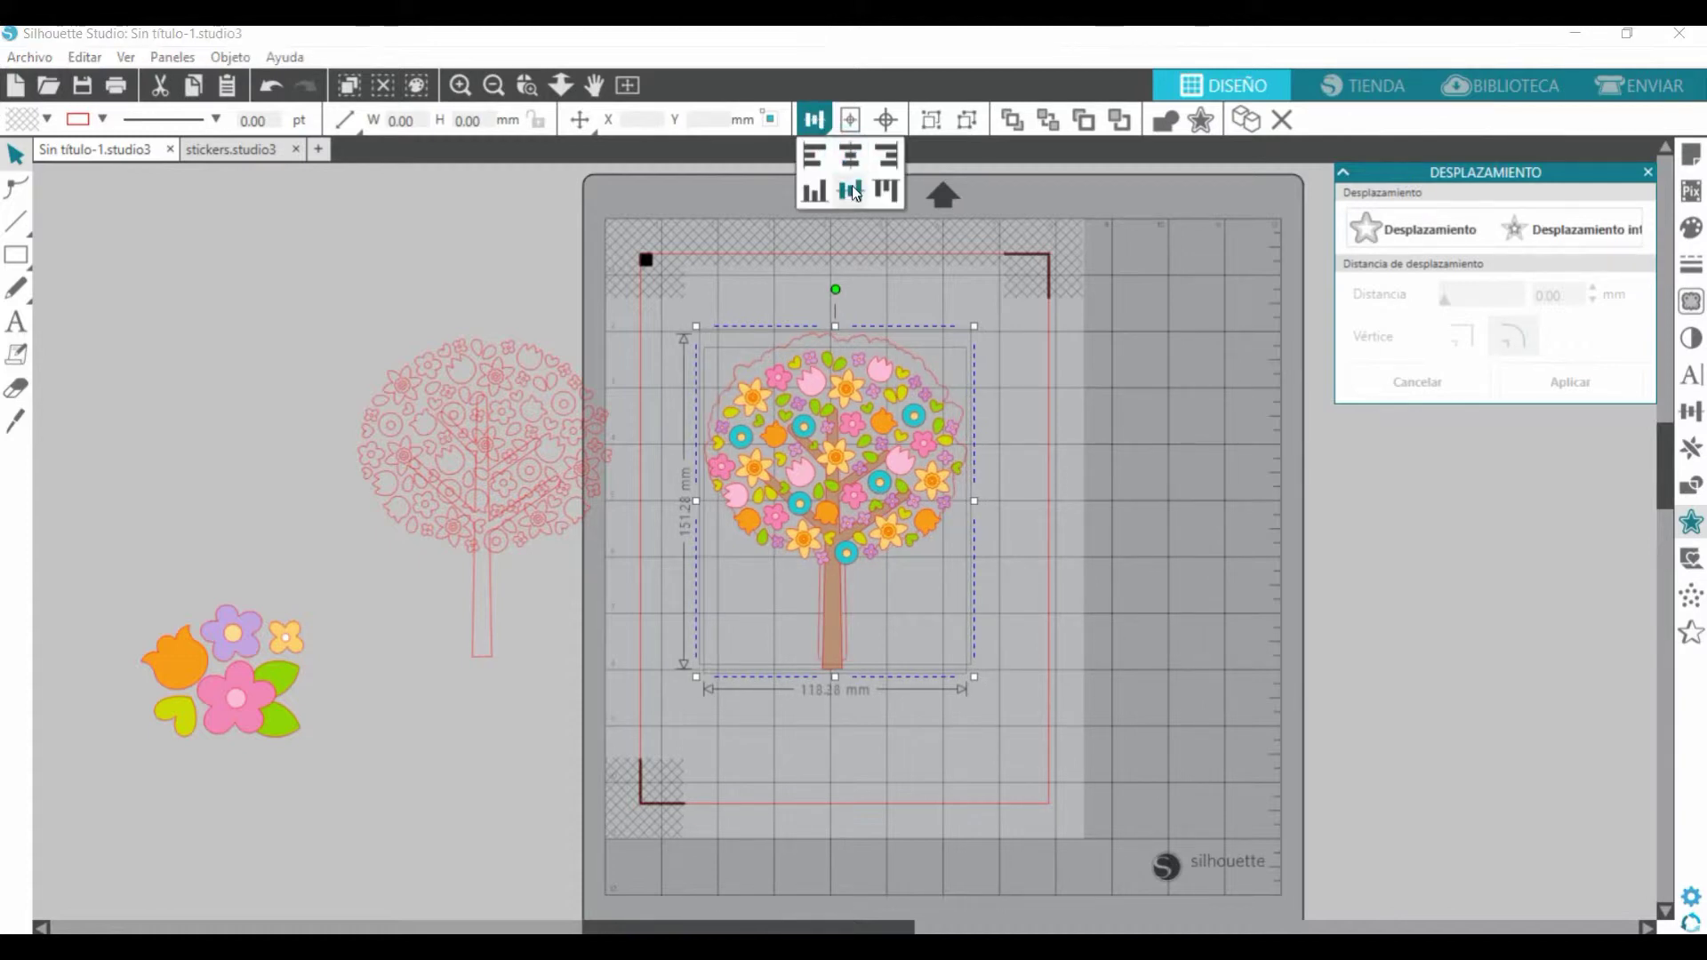
left_click(851, 189)
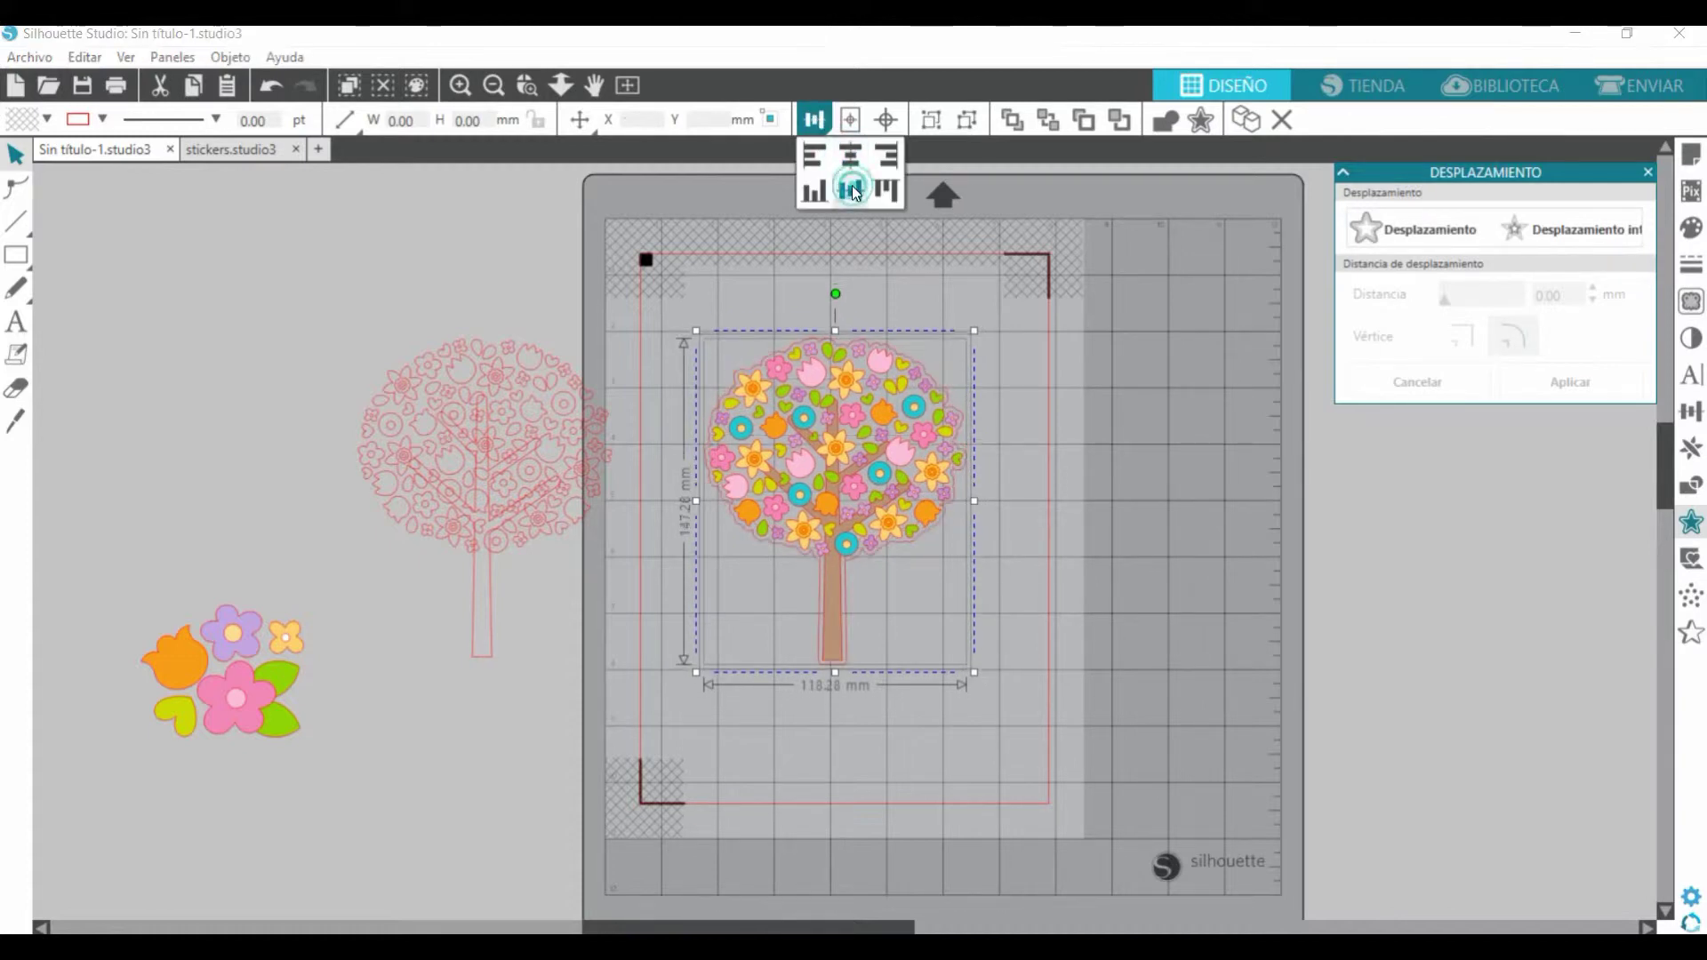
left_click(1013, 631)
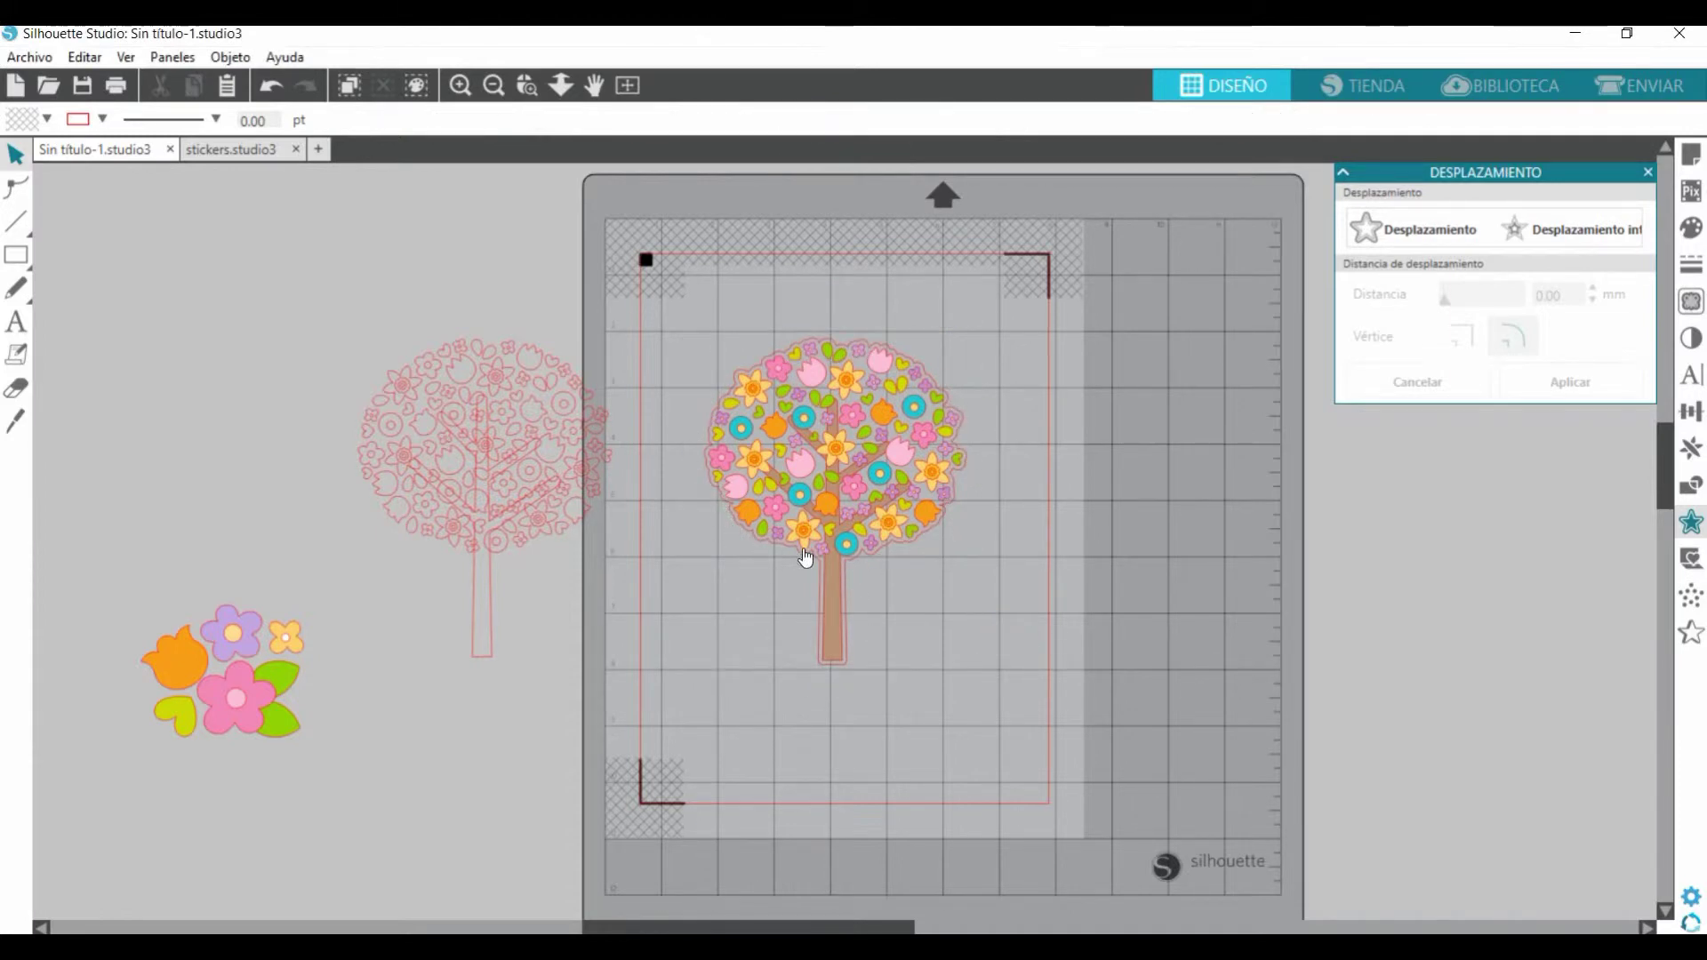
Step: Place the flower bouquet with its offset contour inside the registration marks, to the right of the tree trunk
left_click(249, 689)
left_click_drag(249, 689, 453, 723)
left_click_drag(669, 710, 957, 760)
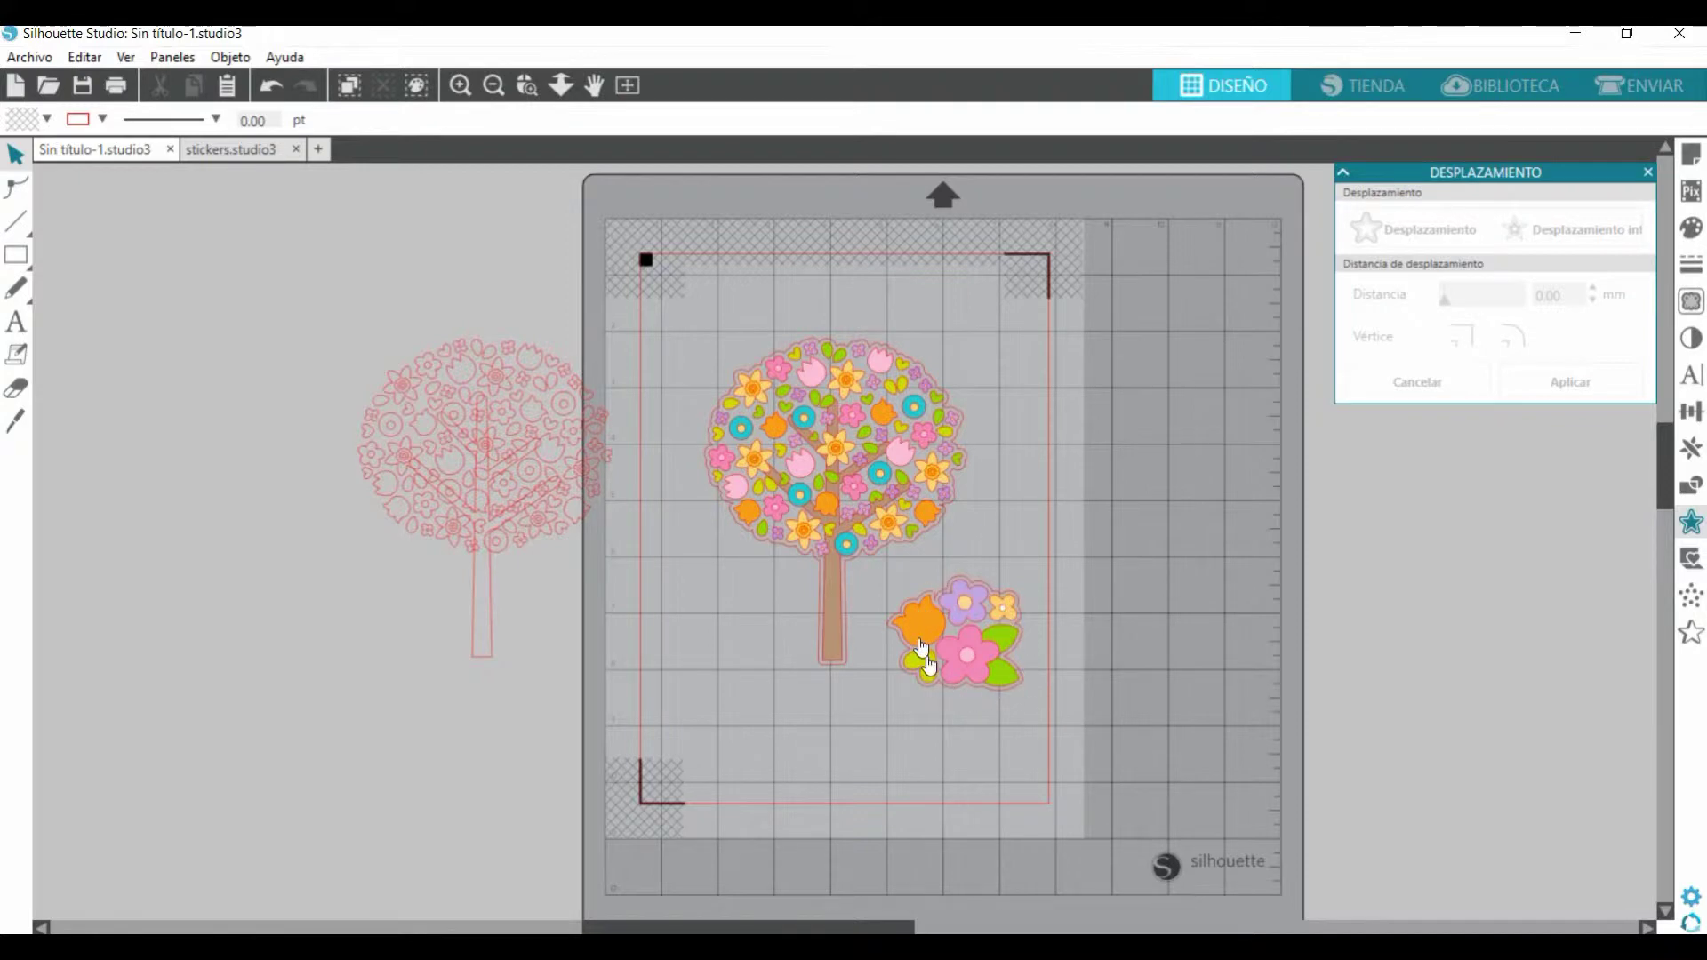
Step: Examine the compound-path commands and the outward and internal offset options for the flower bouquet
left_click(975, 655)
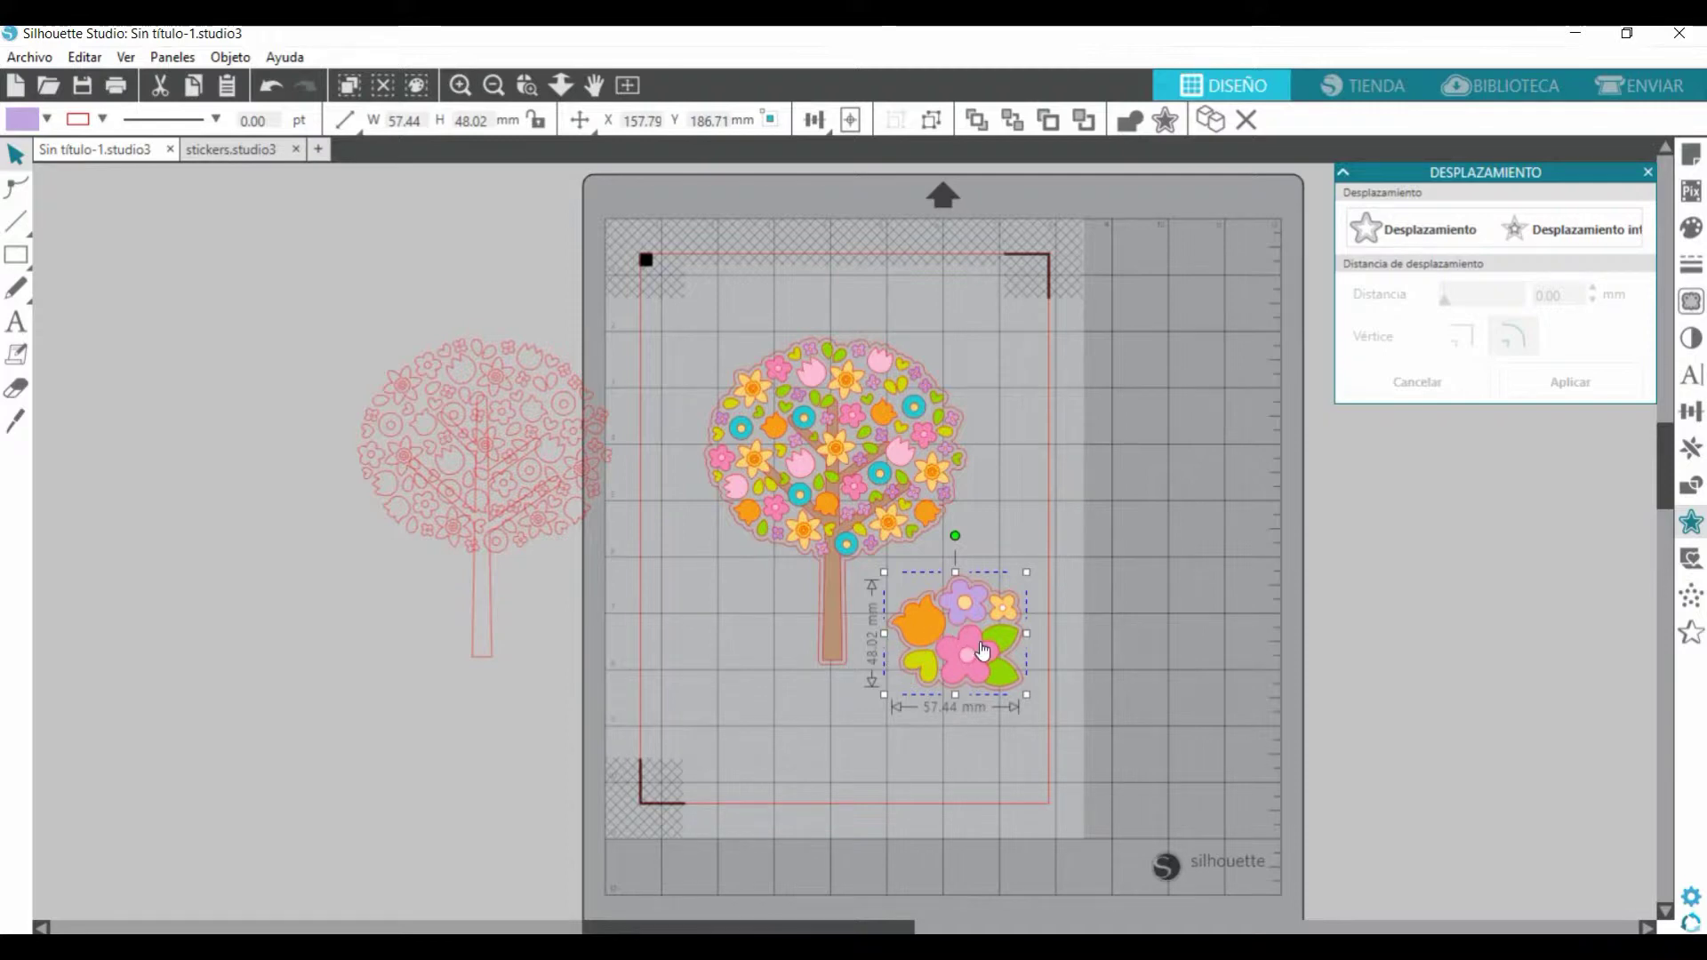
right_click(980, 642)
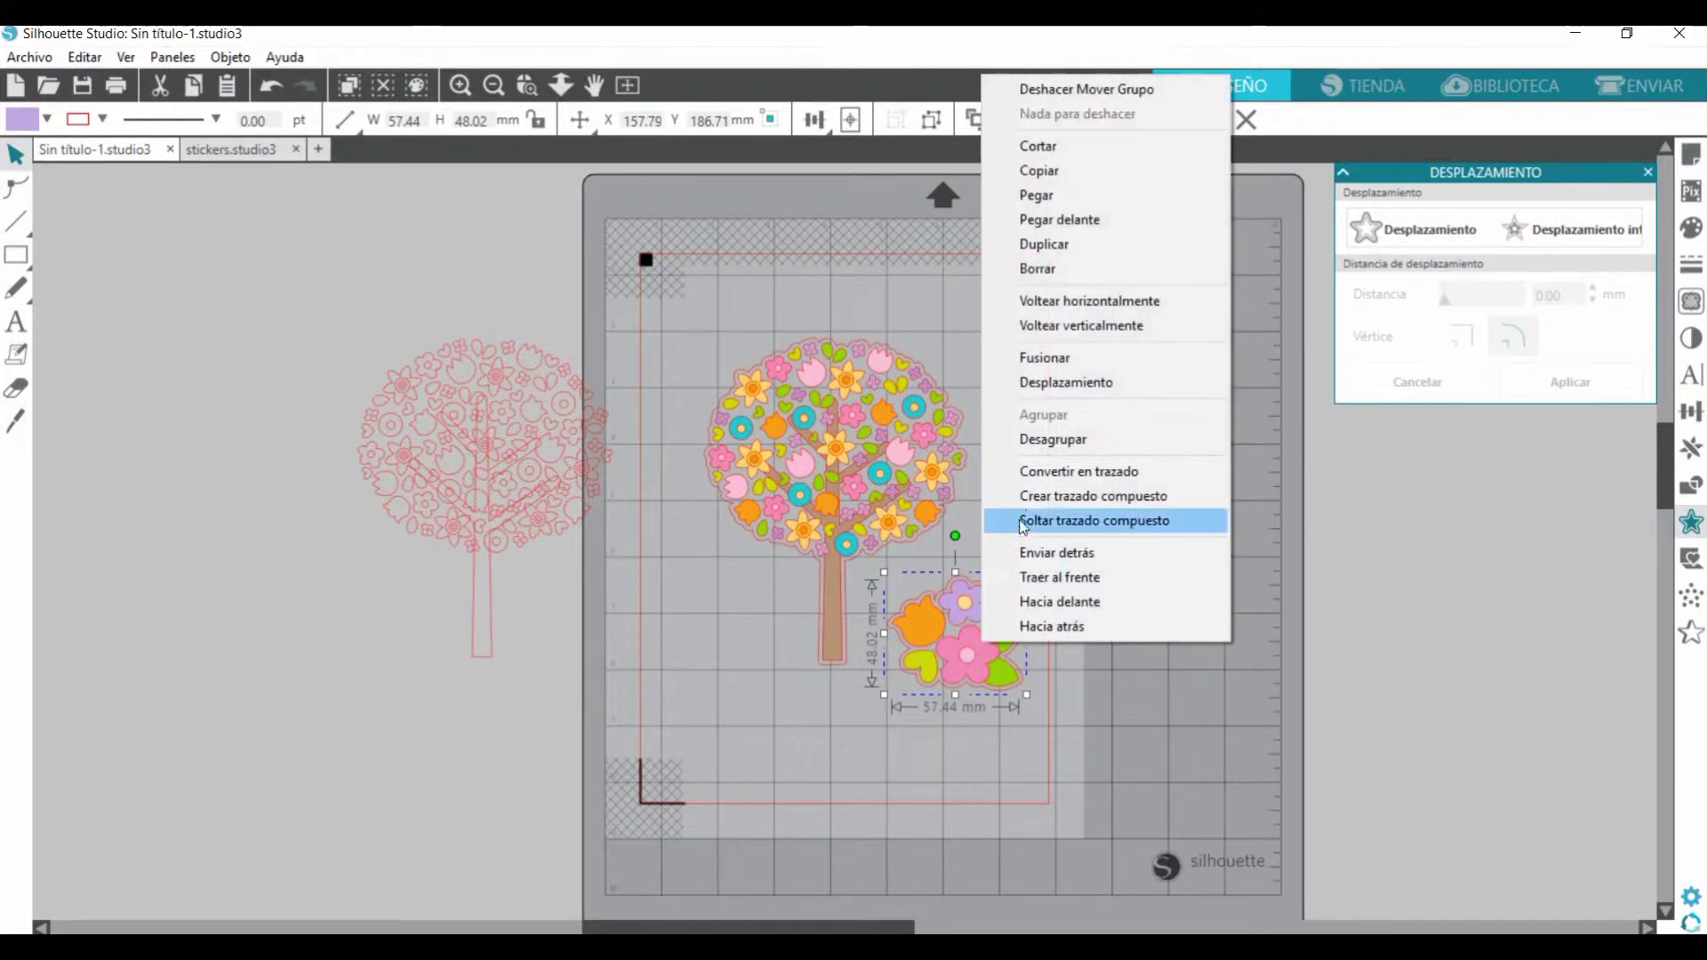
left_click(1004, 758)
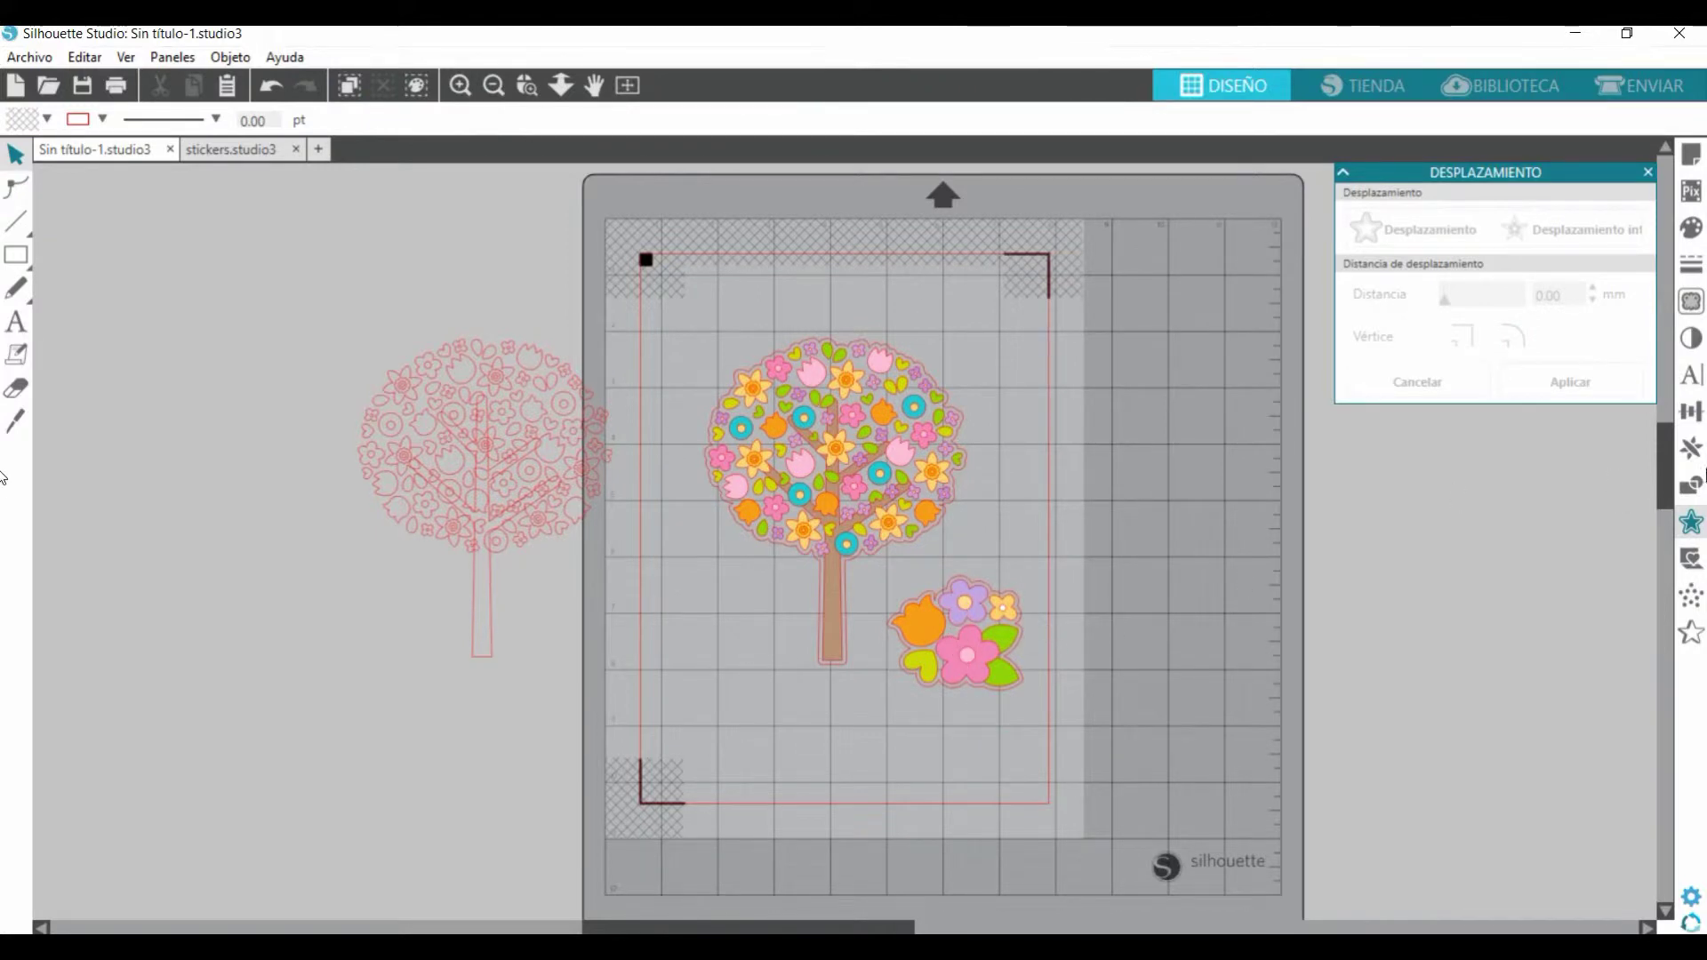
left_click(1691, 522)
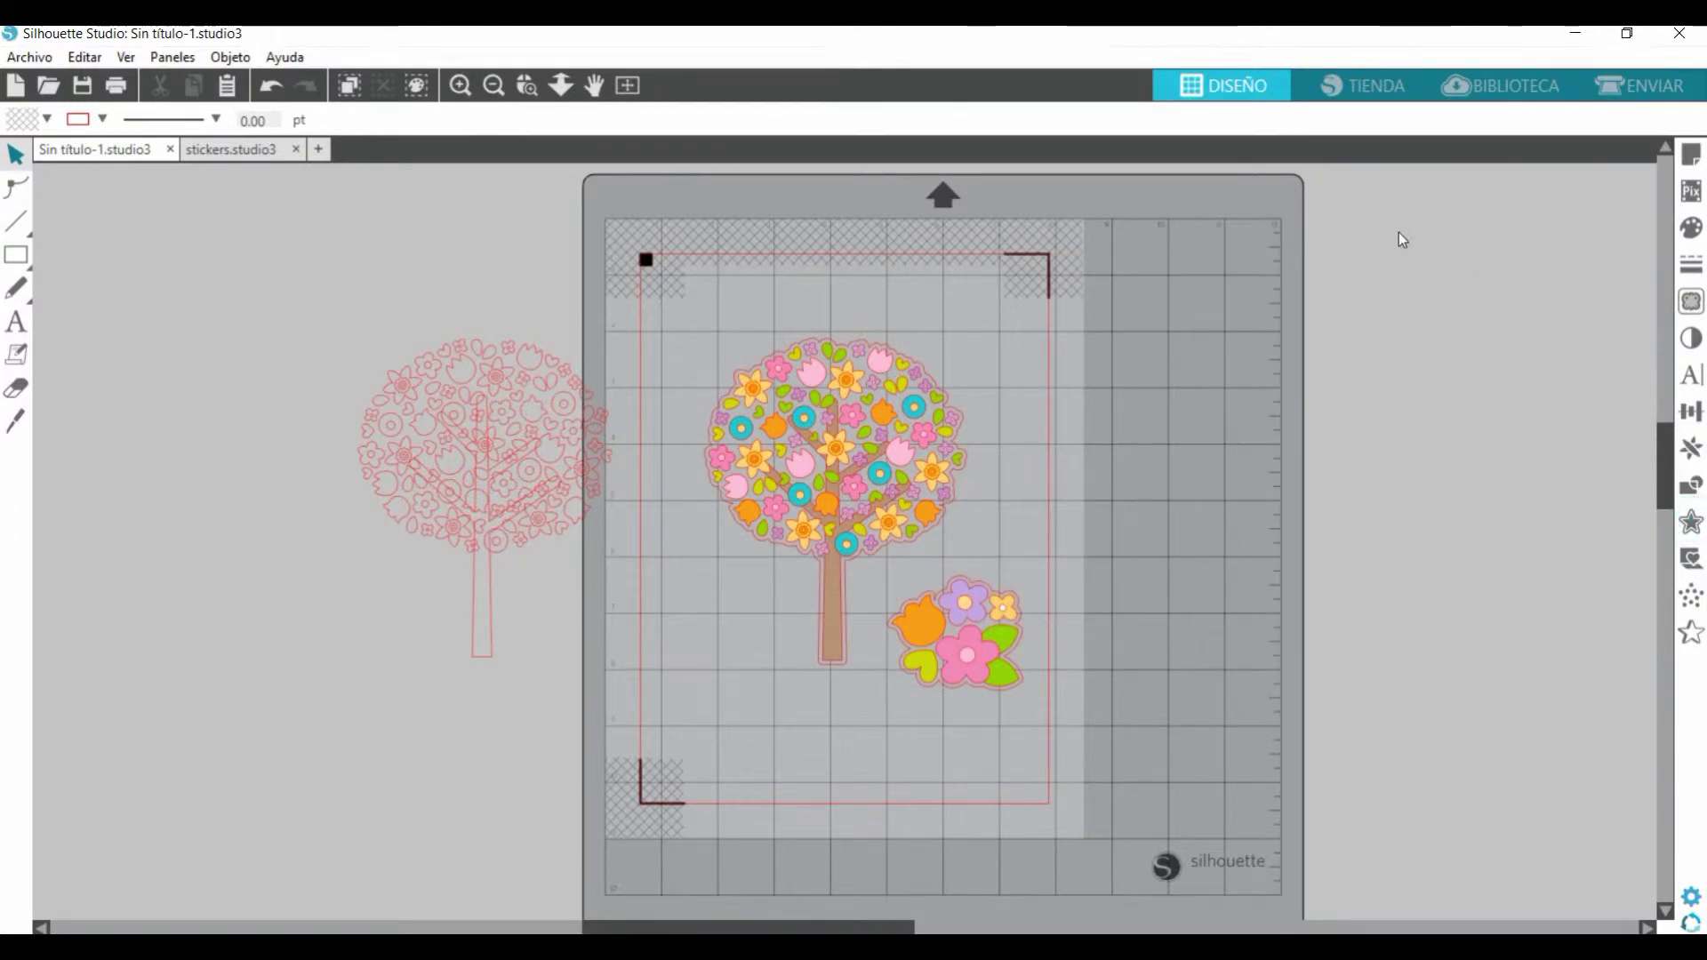
left_click(1691, 522)
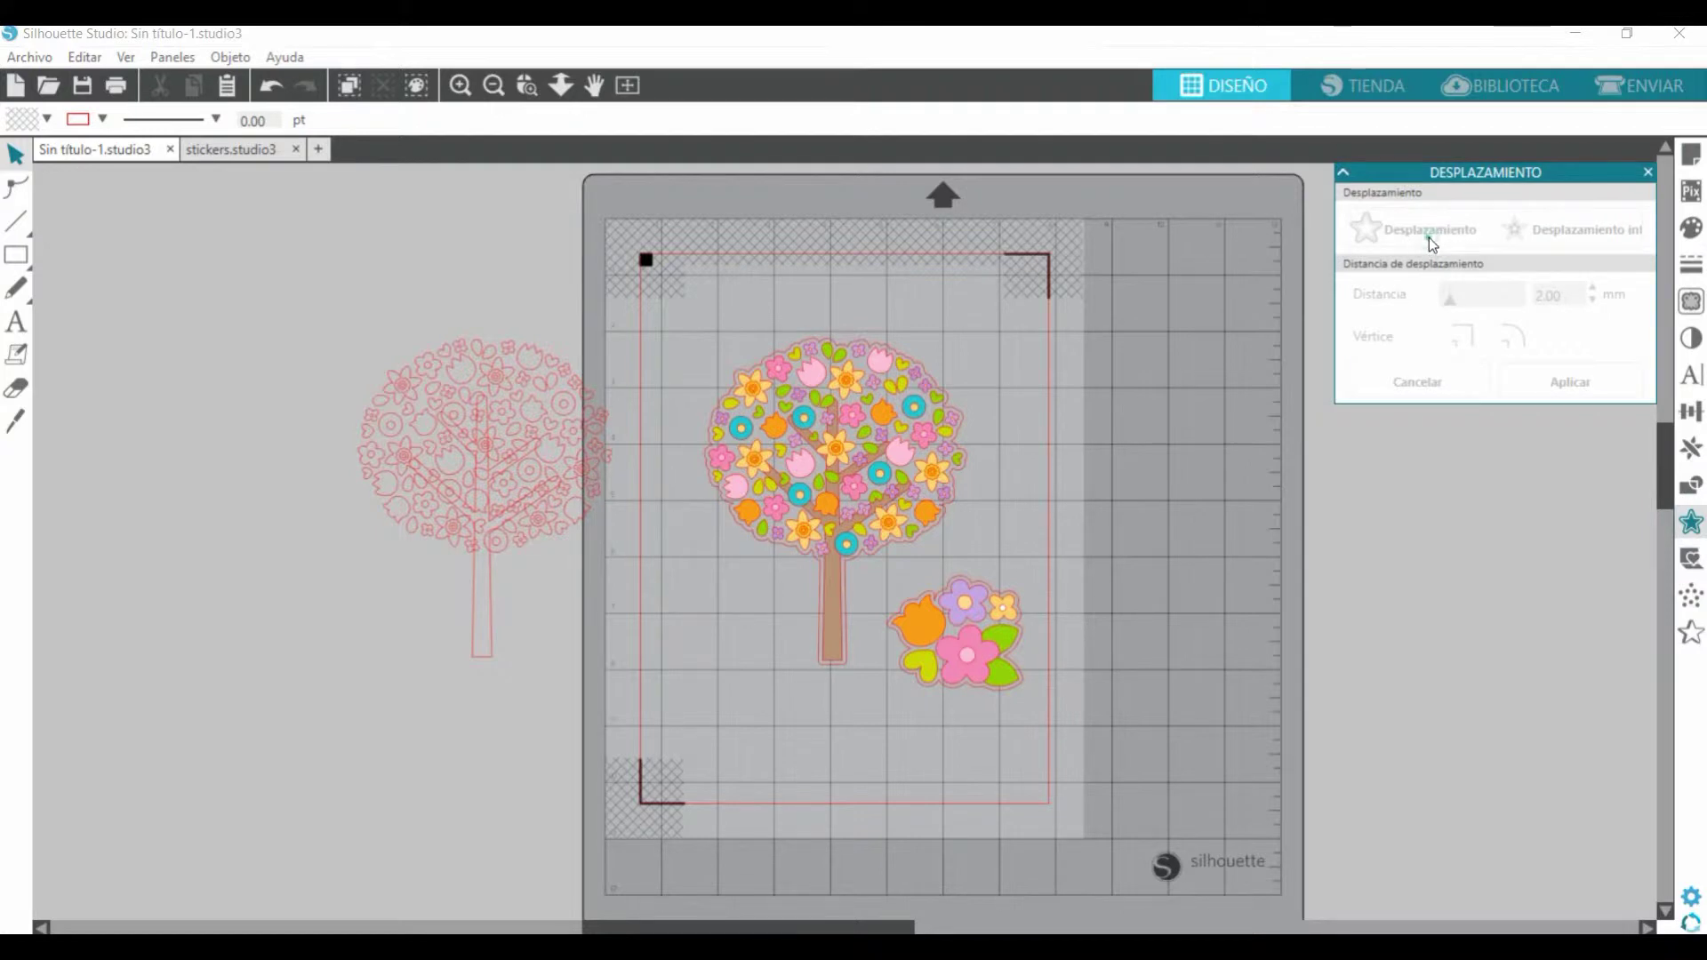
left_click(960, 636)
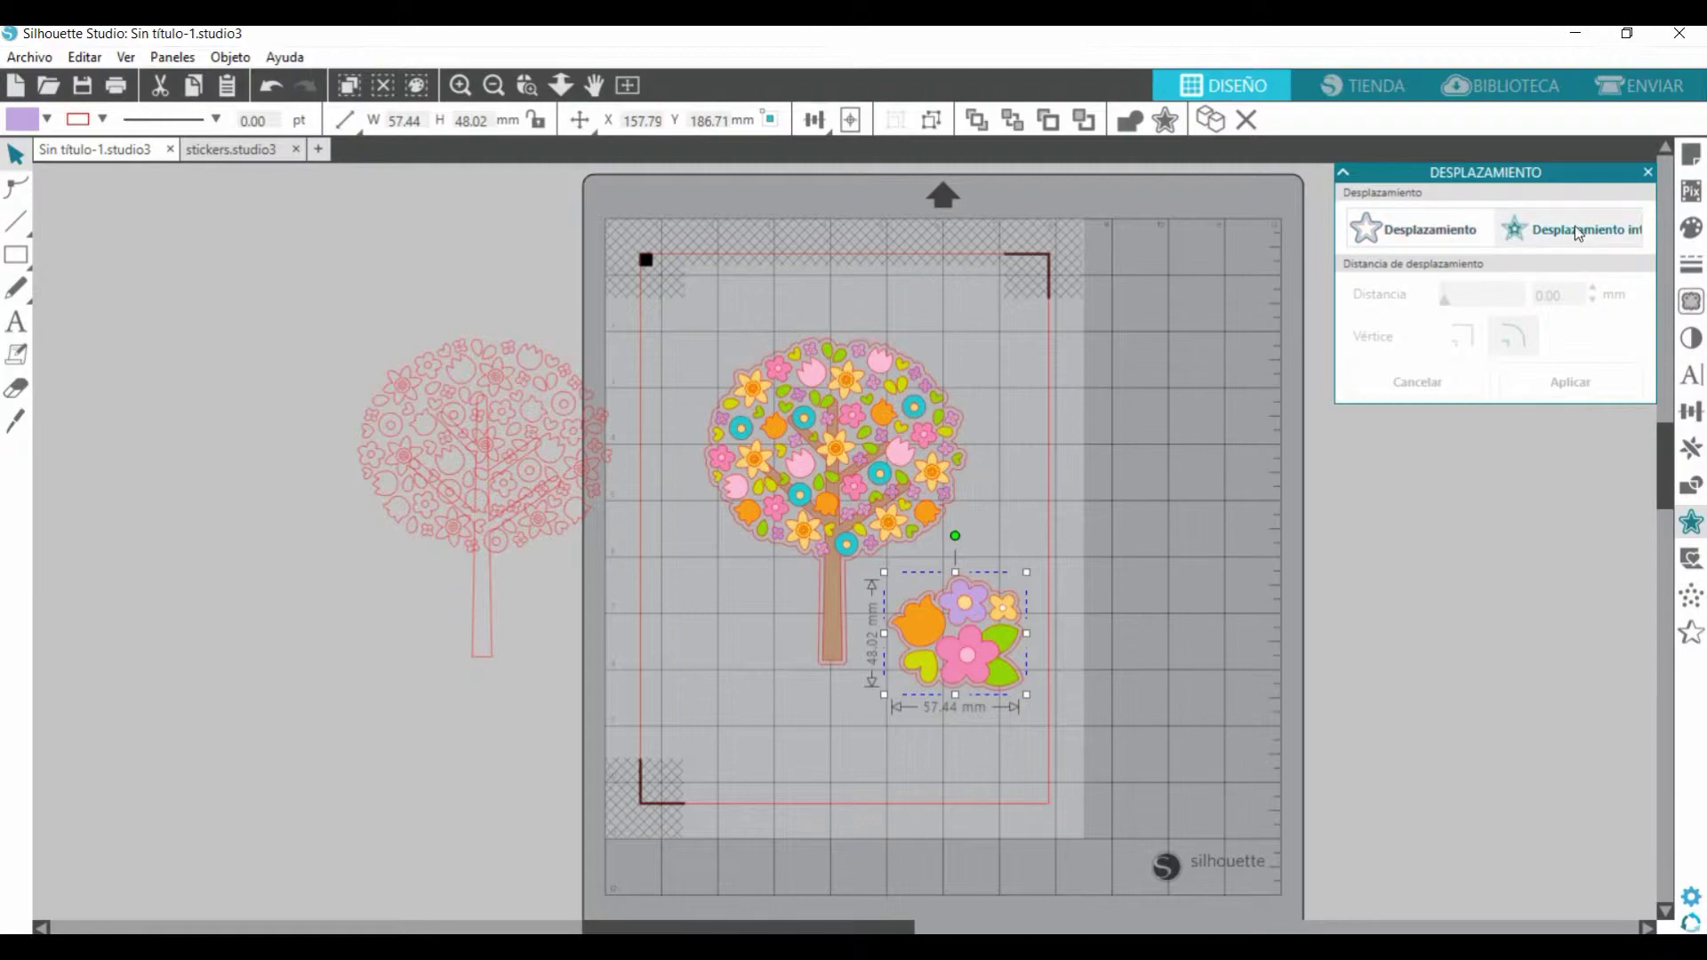
left_click(1031, 523)
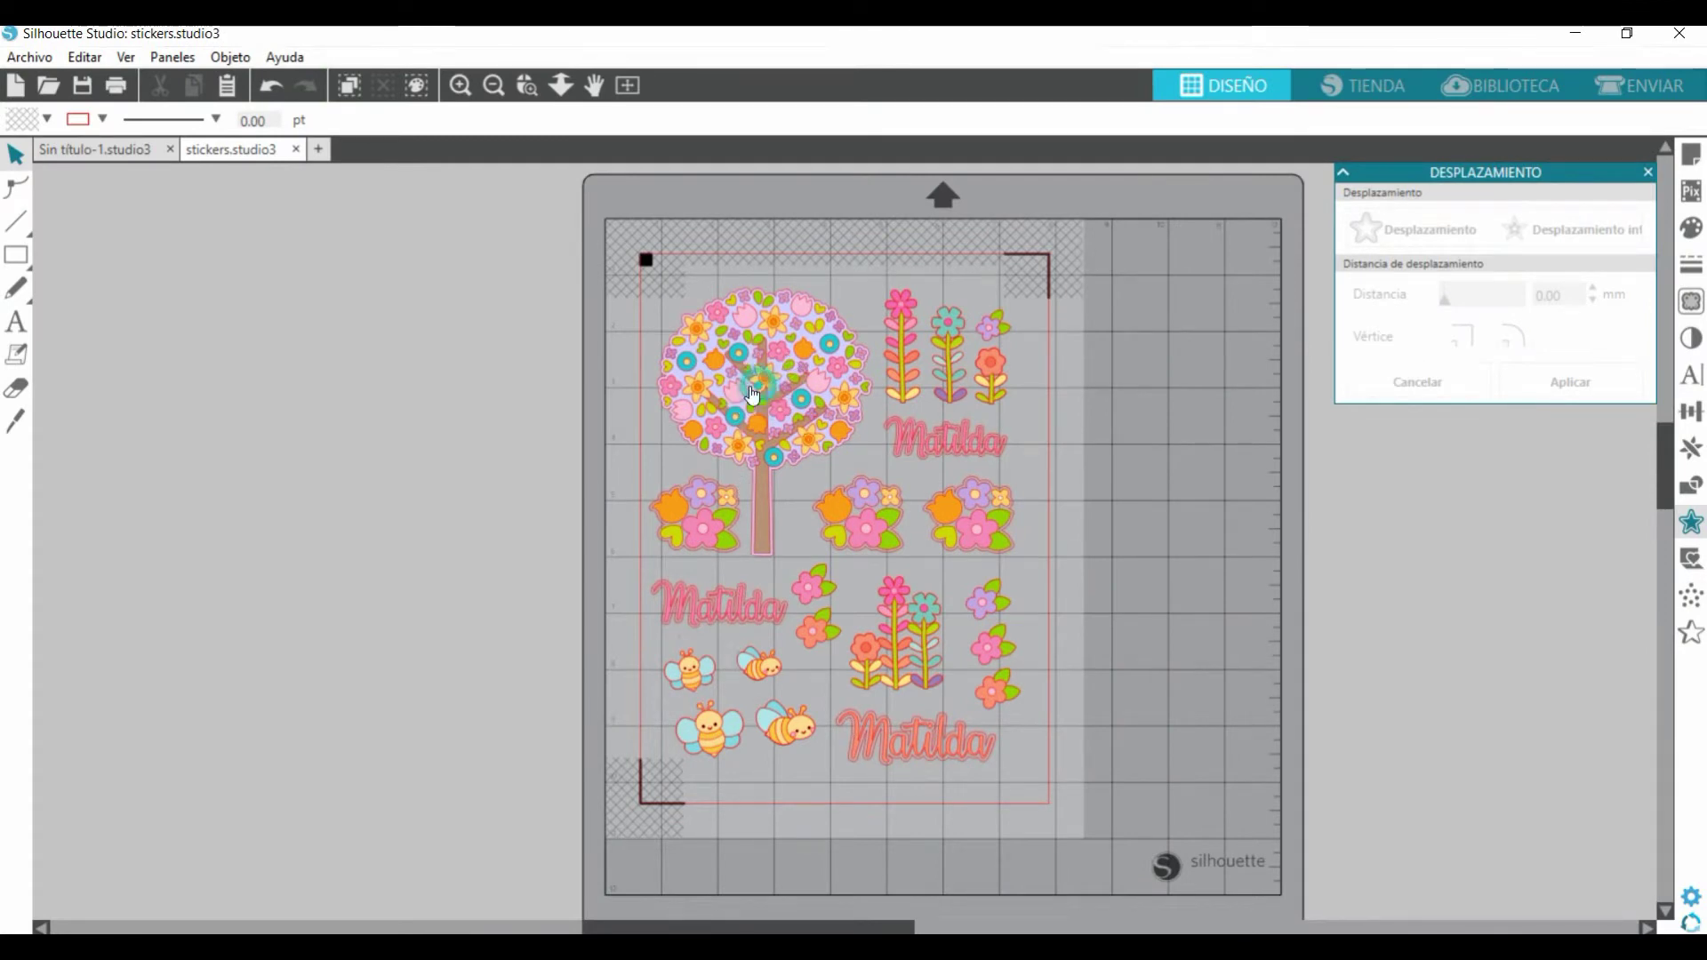
Step: Inspect the tree, the flower bouquet and the upper-left registration mark in the stickers.studio3 layout
left_click(754, 405)
left_click(716, 516)
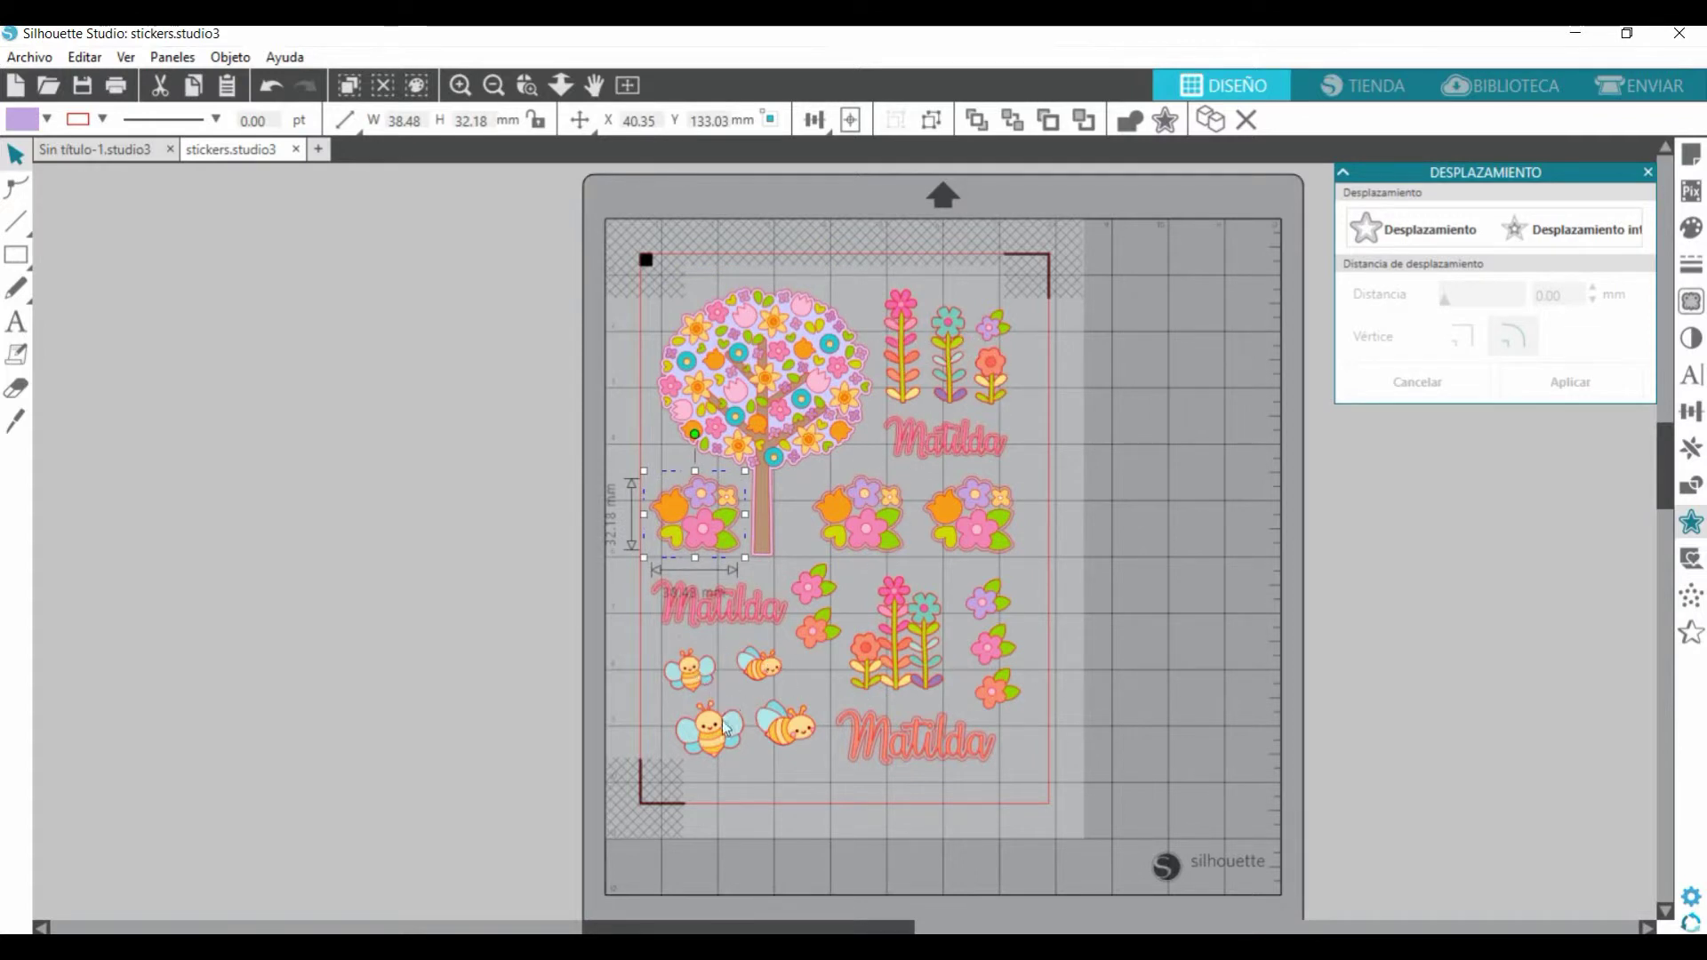
left_click(654, 447)
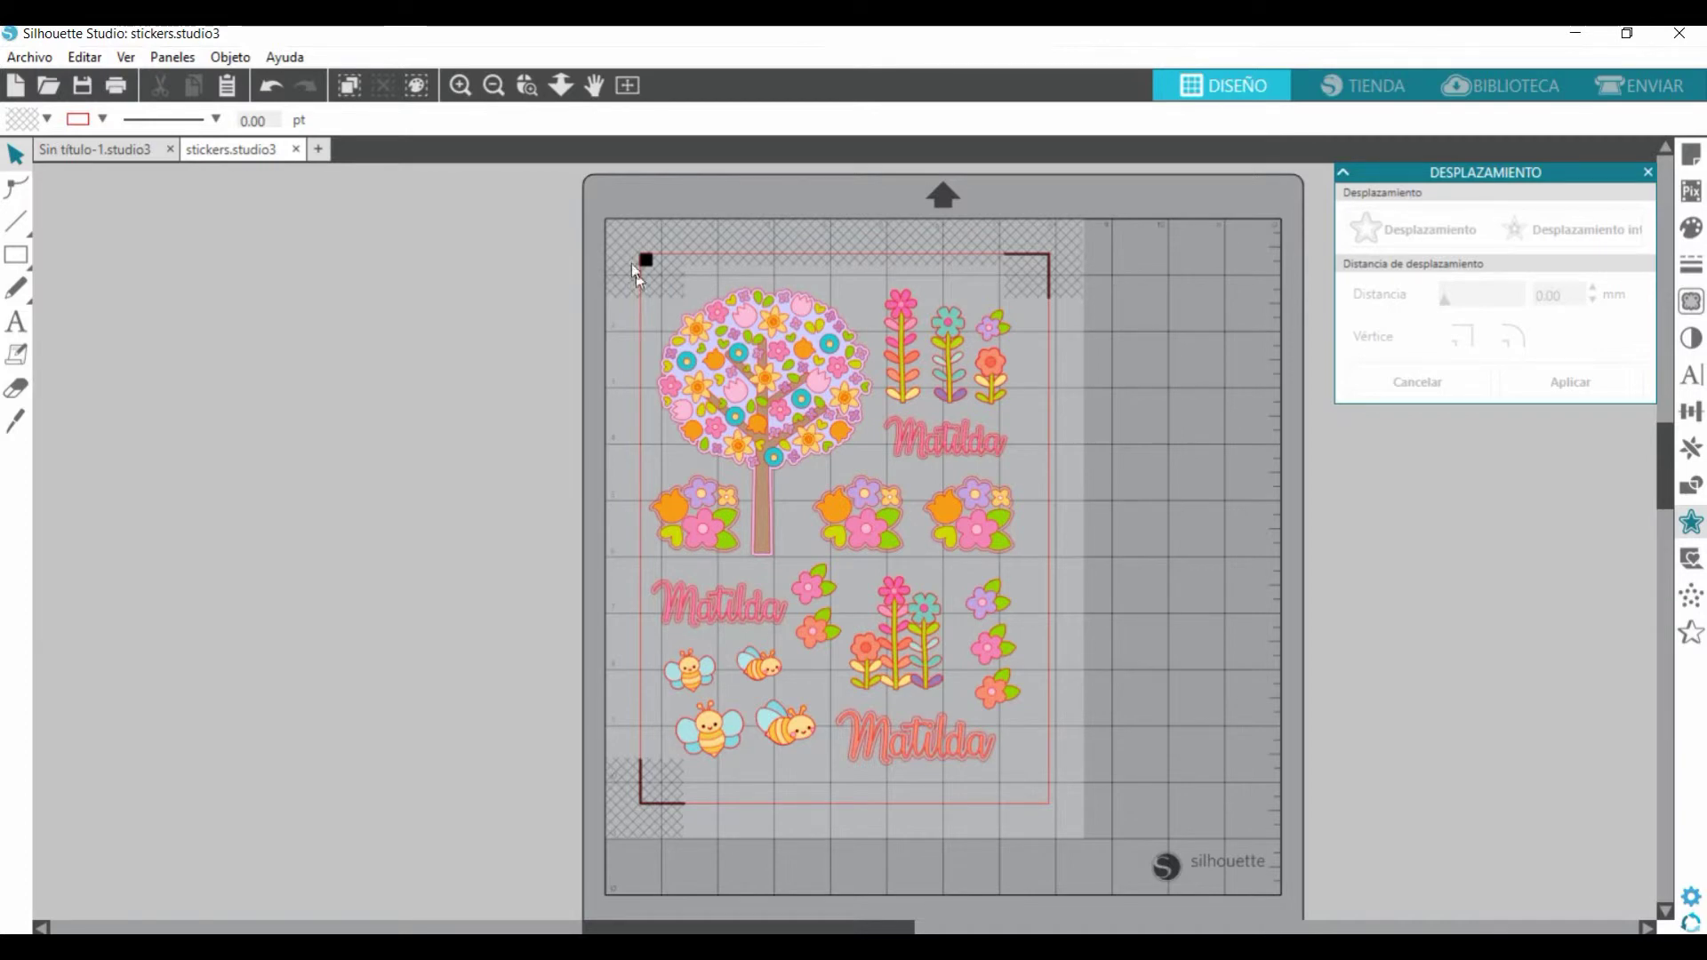
left_click(527, 86)
left_click_drag(614, 222, 751, 355)
Step: Set up printing of only the current page on the Canon G3010 series printer and accept its printing preferences
left_click(119, 89)
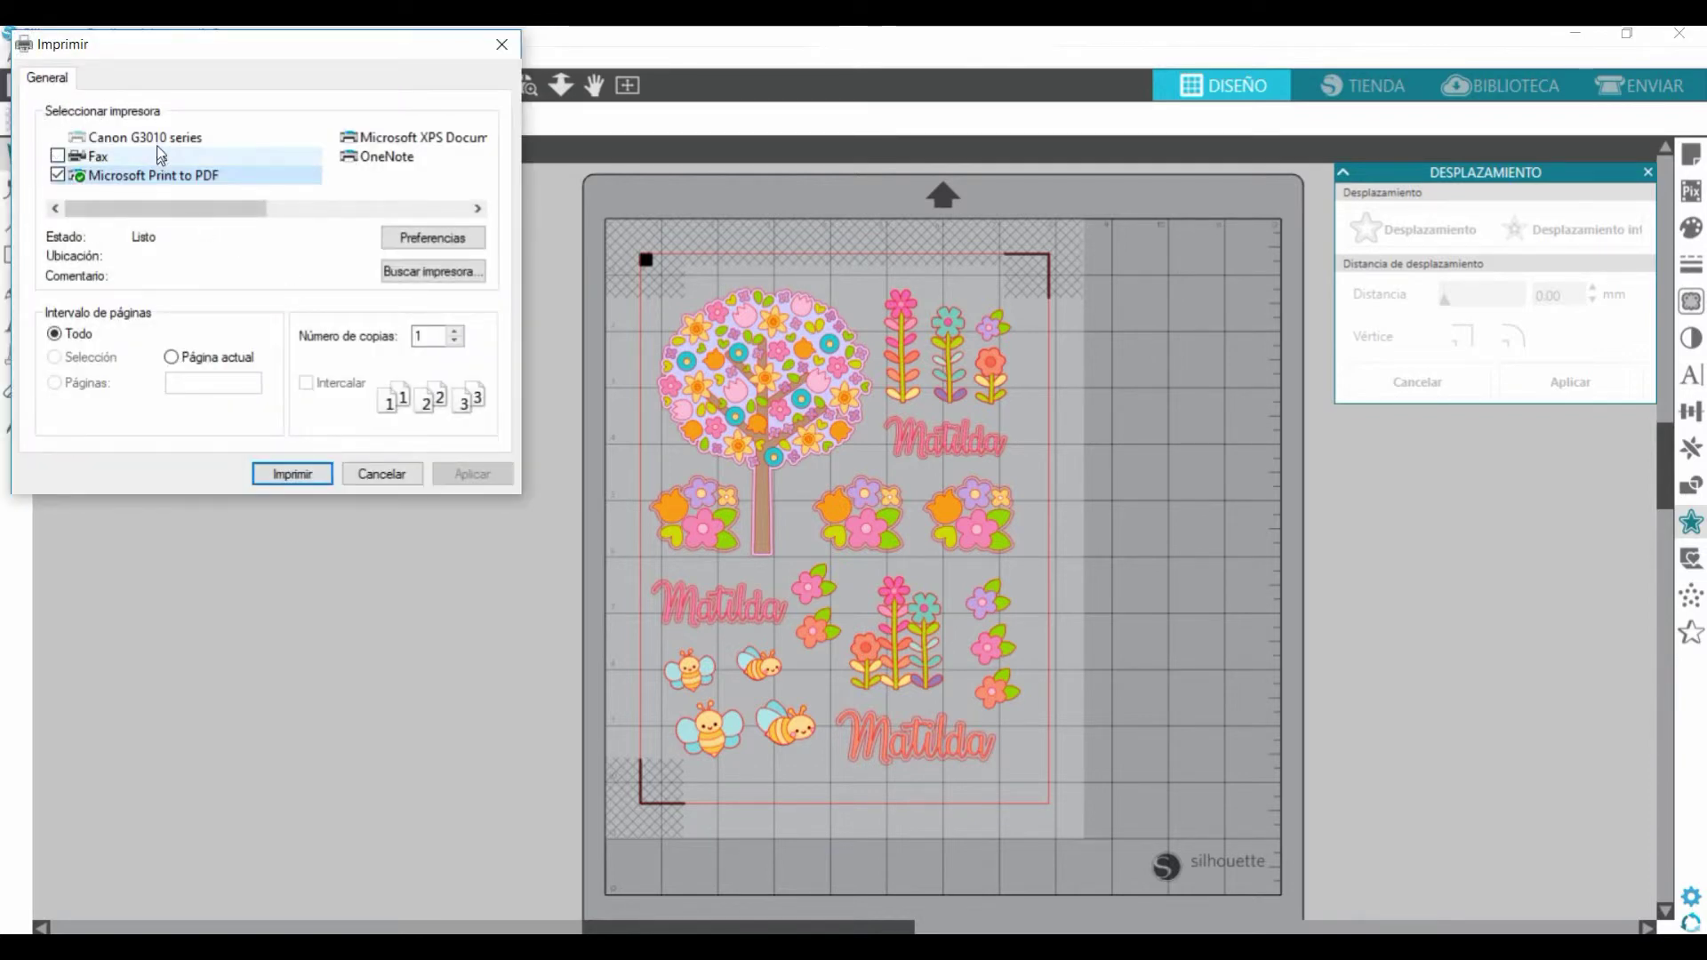
left_click(160, 145)
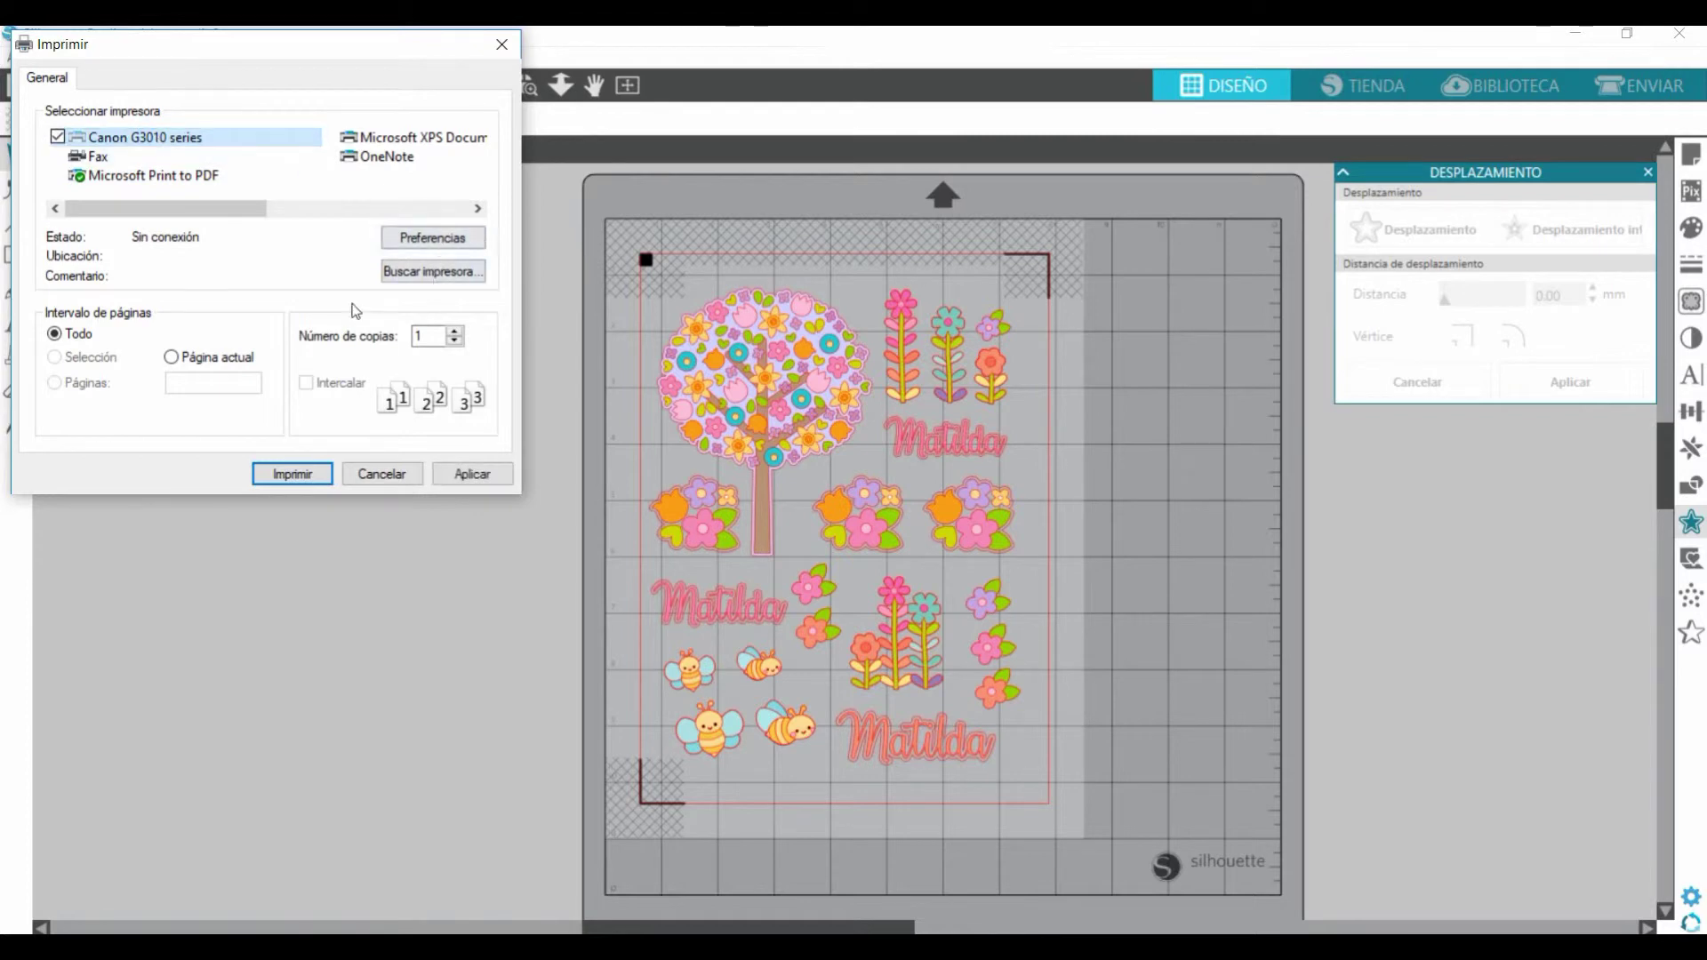
left_click(172, 359)
left_click(409, 240)
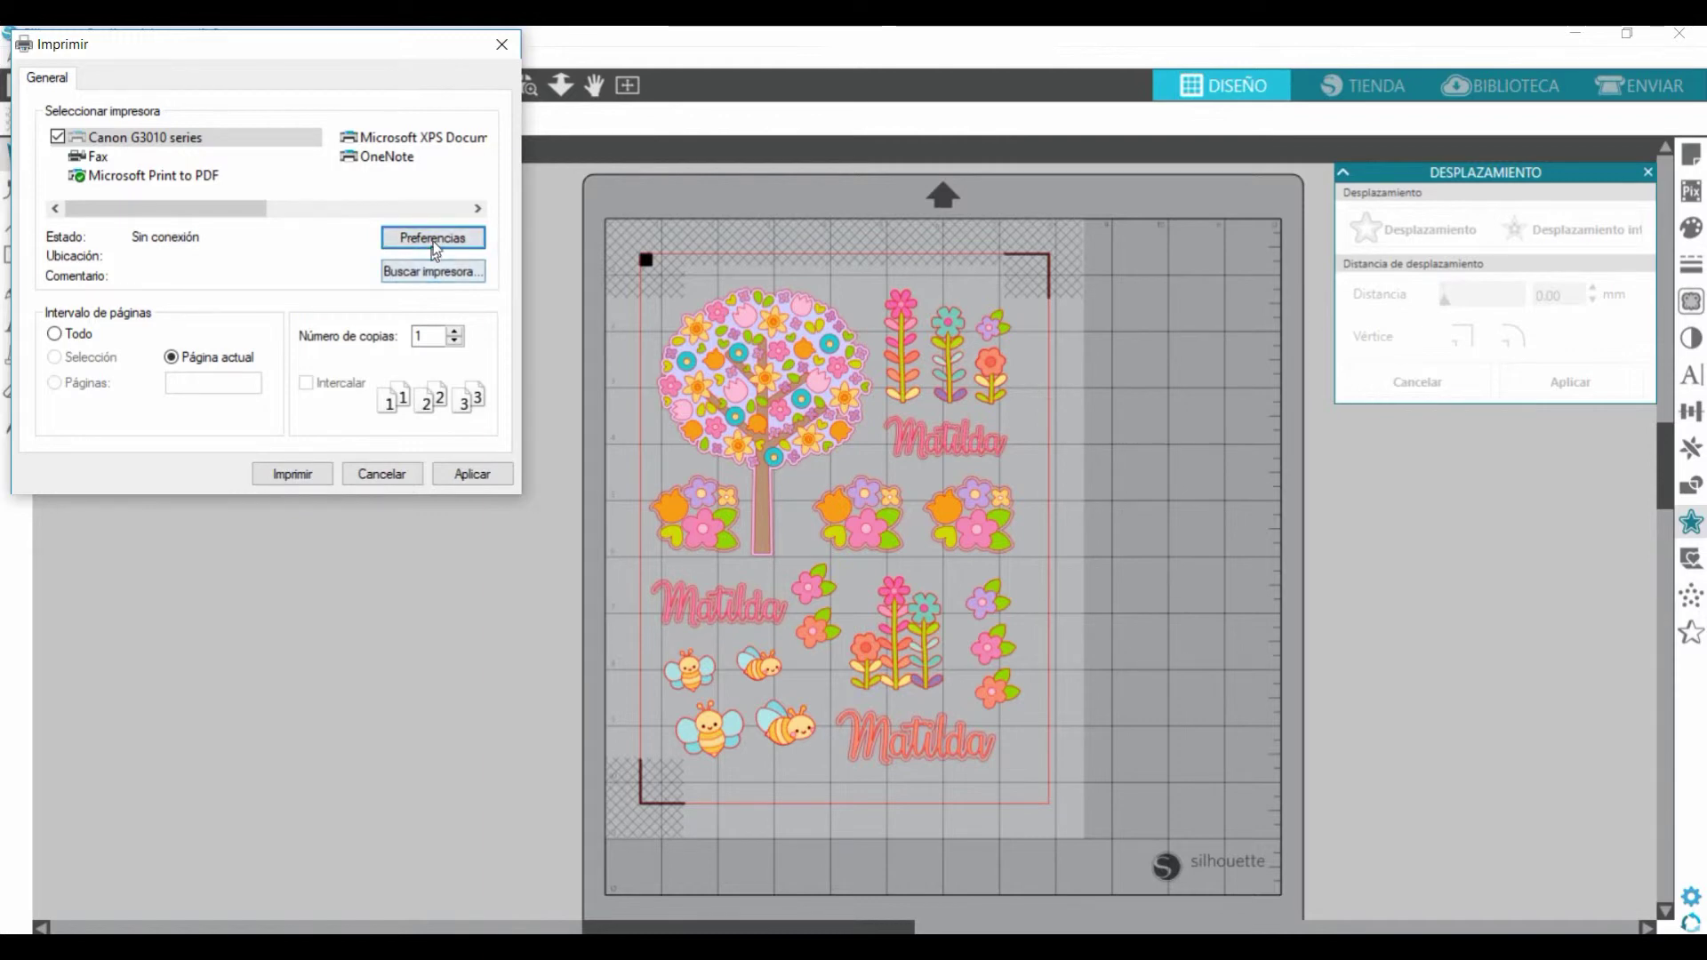
left_click(433, 242)
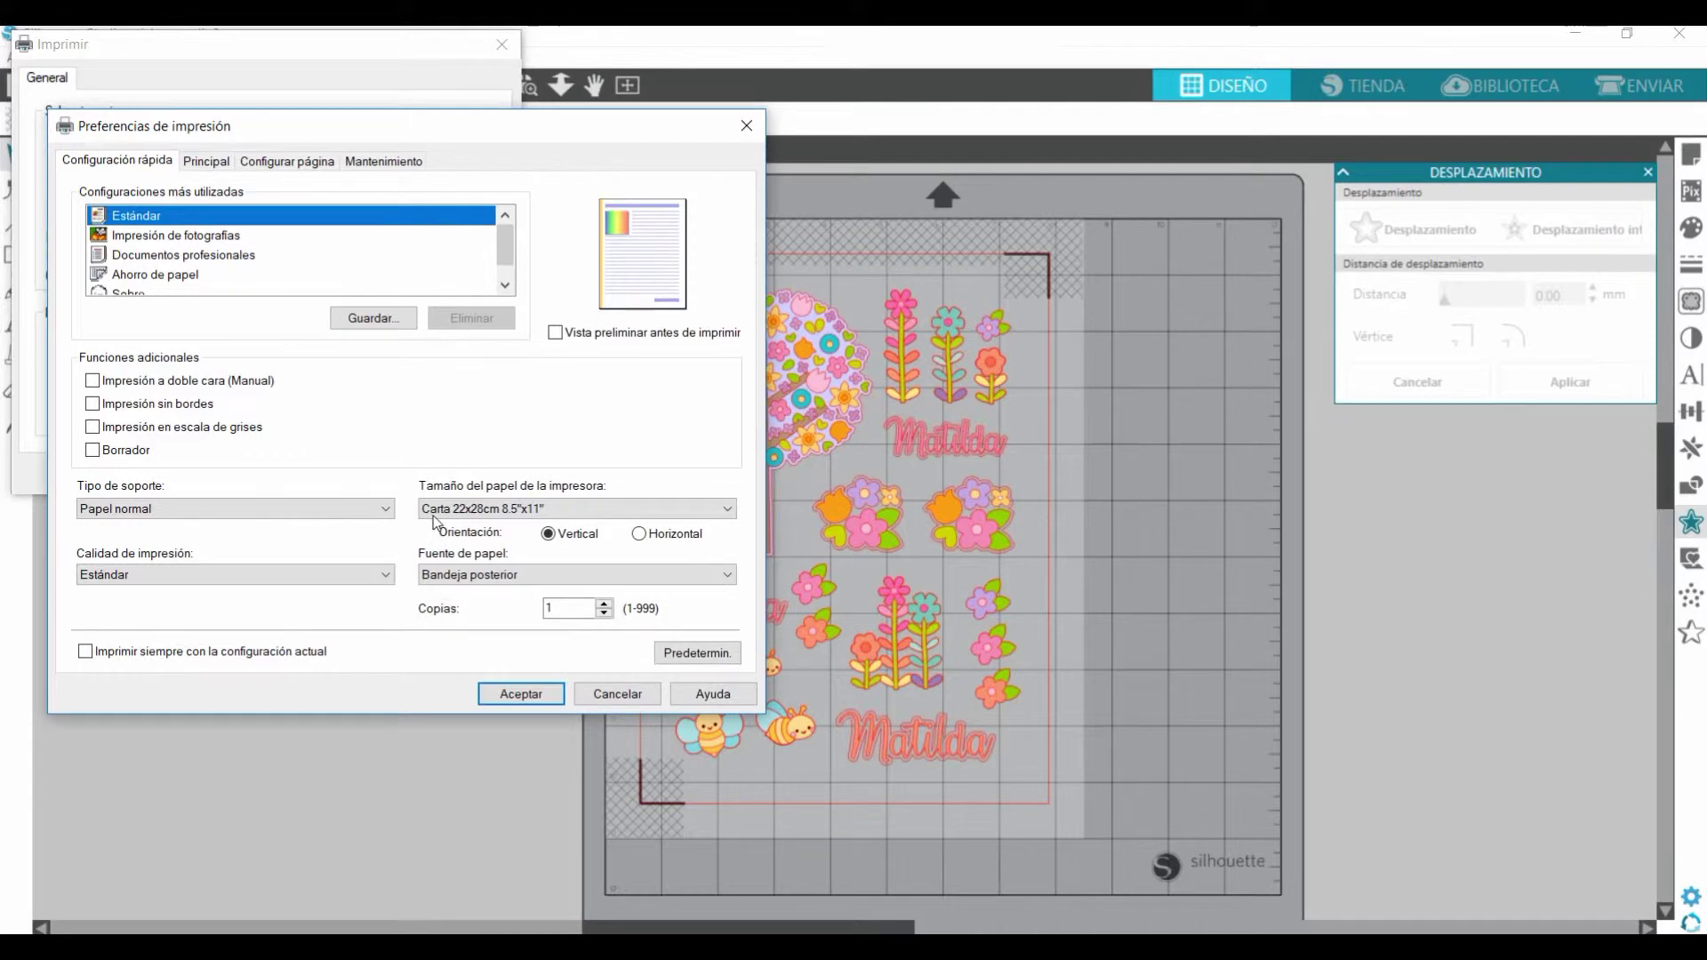
left_click(496, 692)
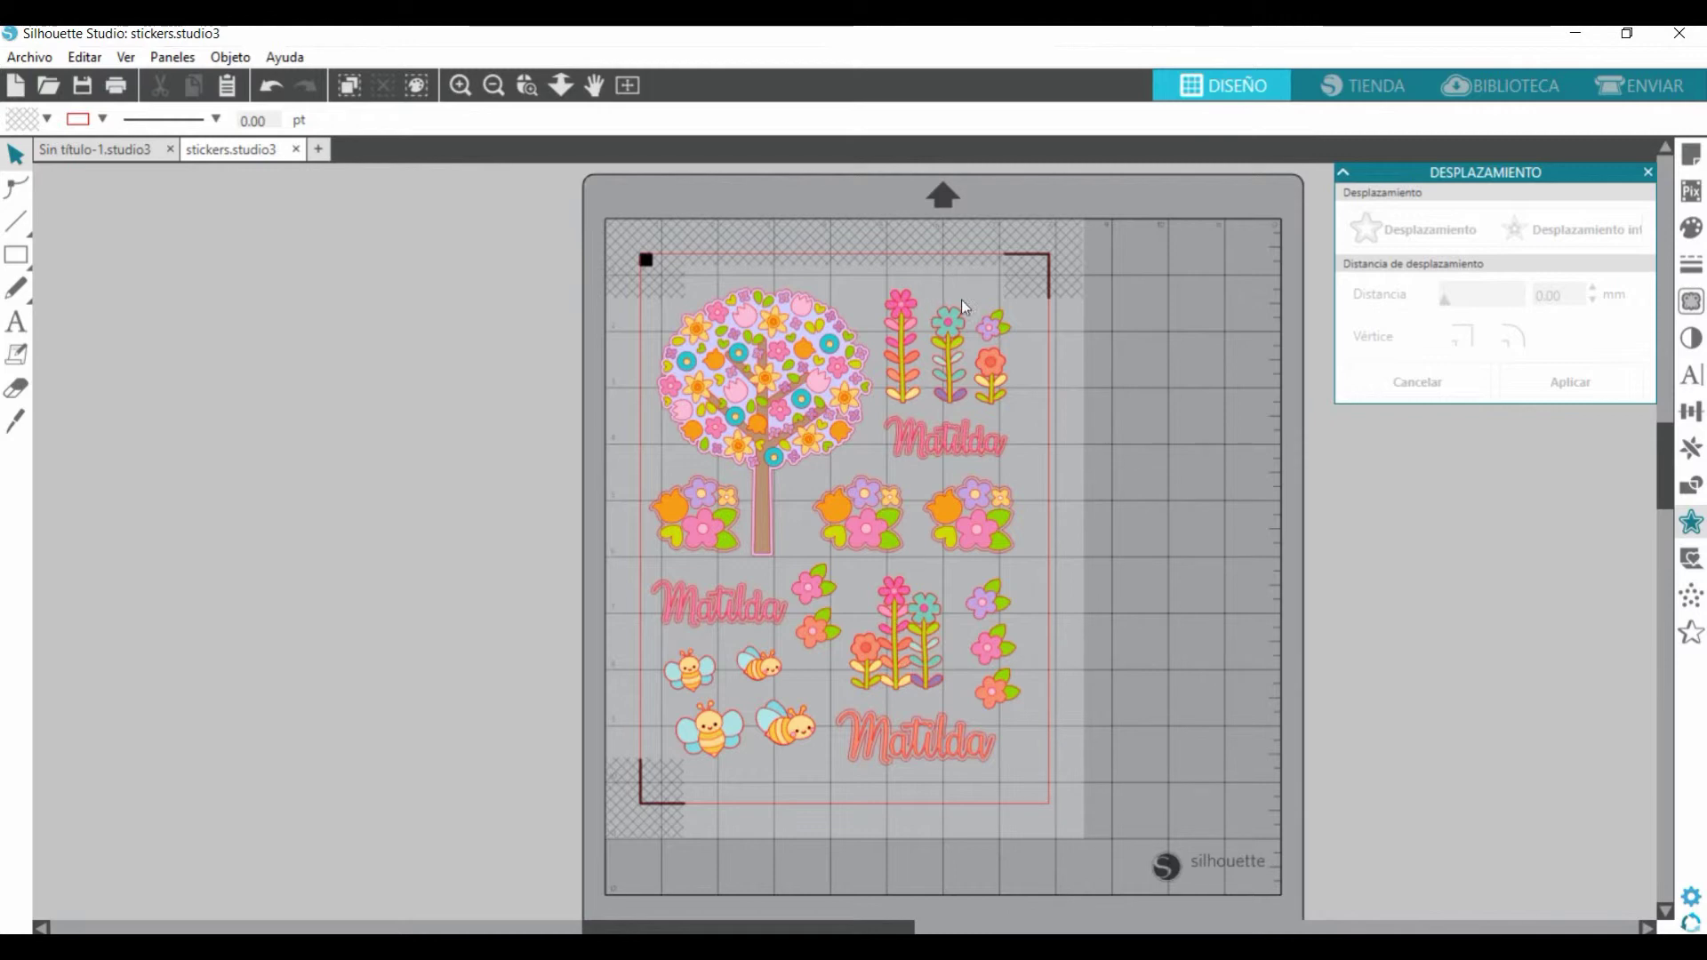
Step: Open the send view and select the flower tree together with its contour by the trunk
left_click(1660, 87)
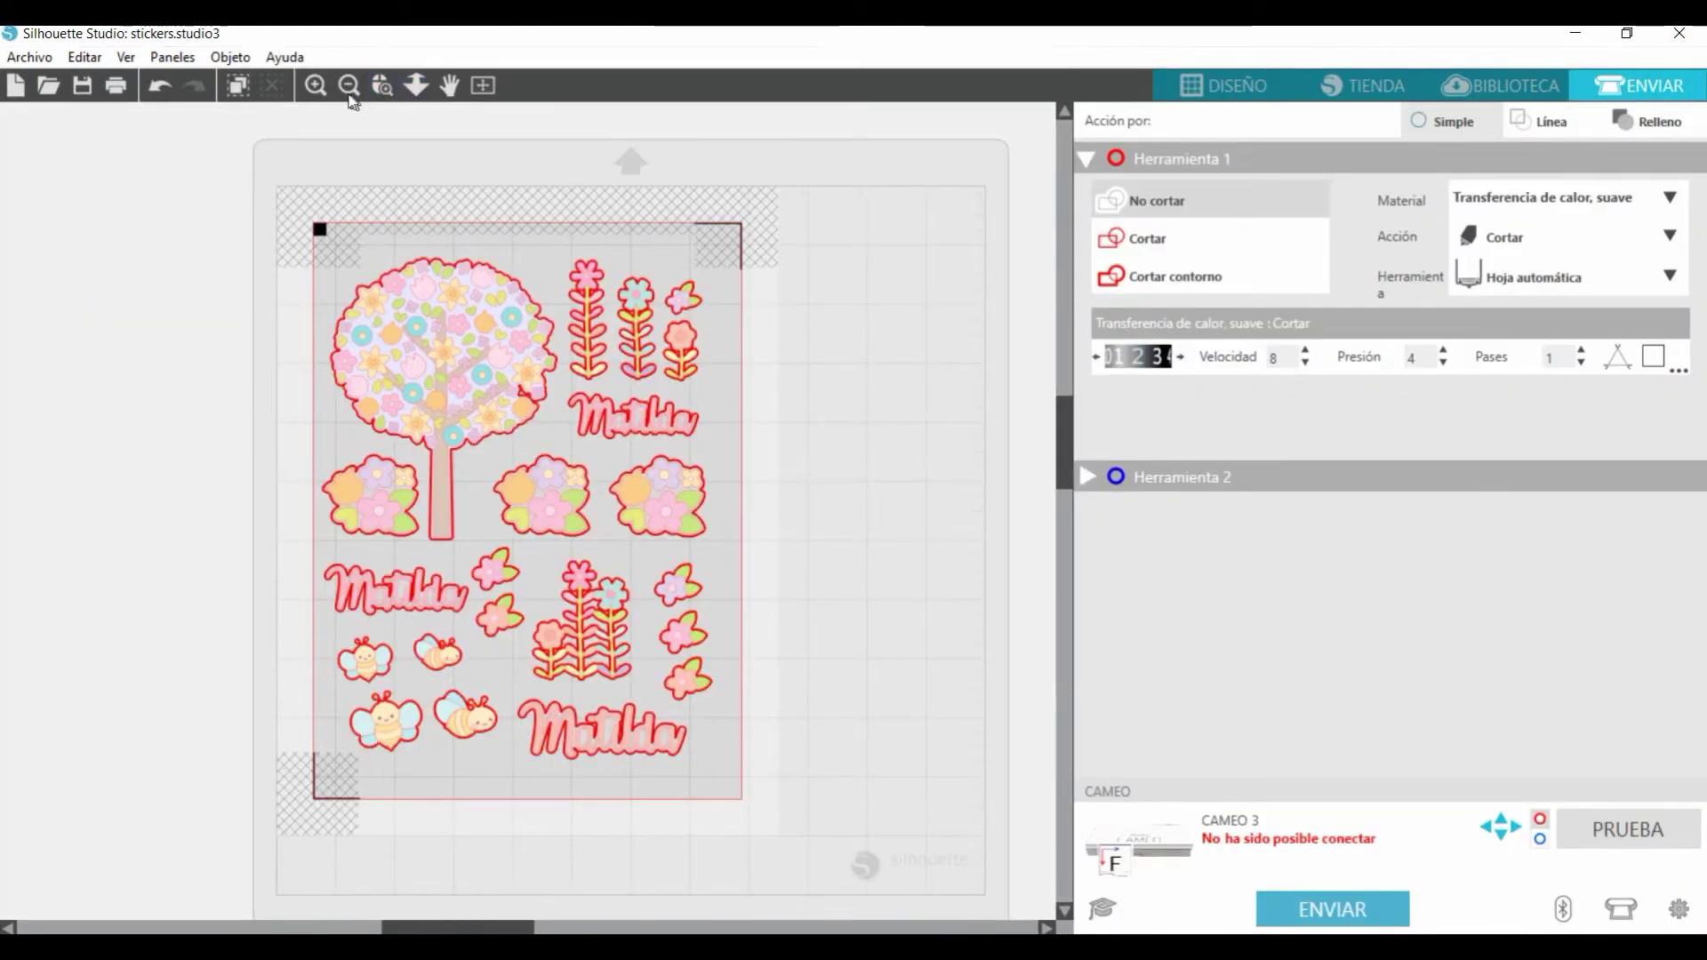
left_click(381, 91)
left_click_drag(442, 494, 509, 549)
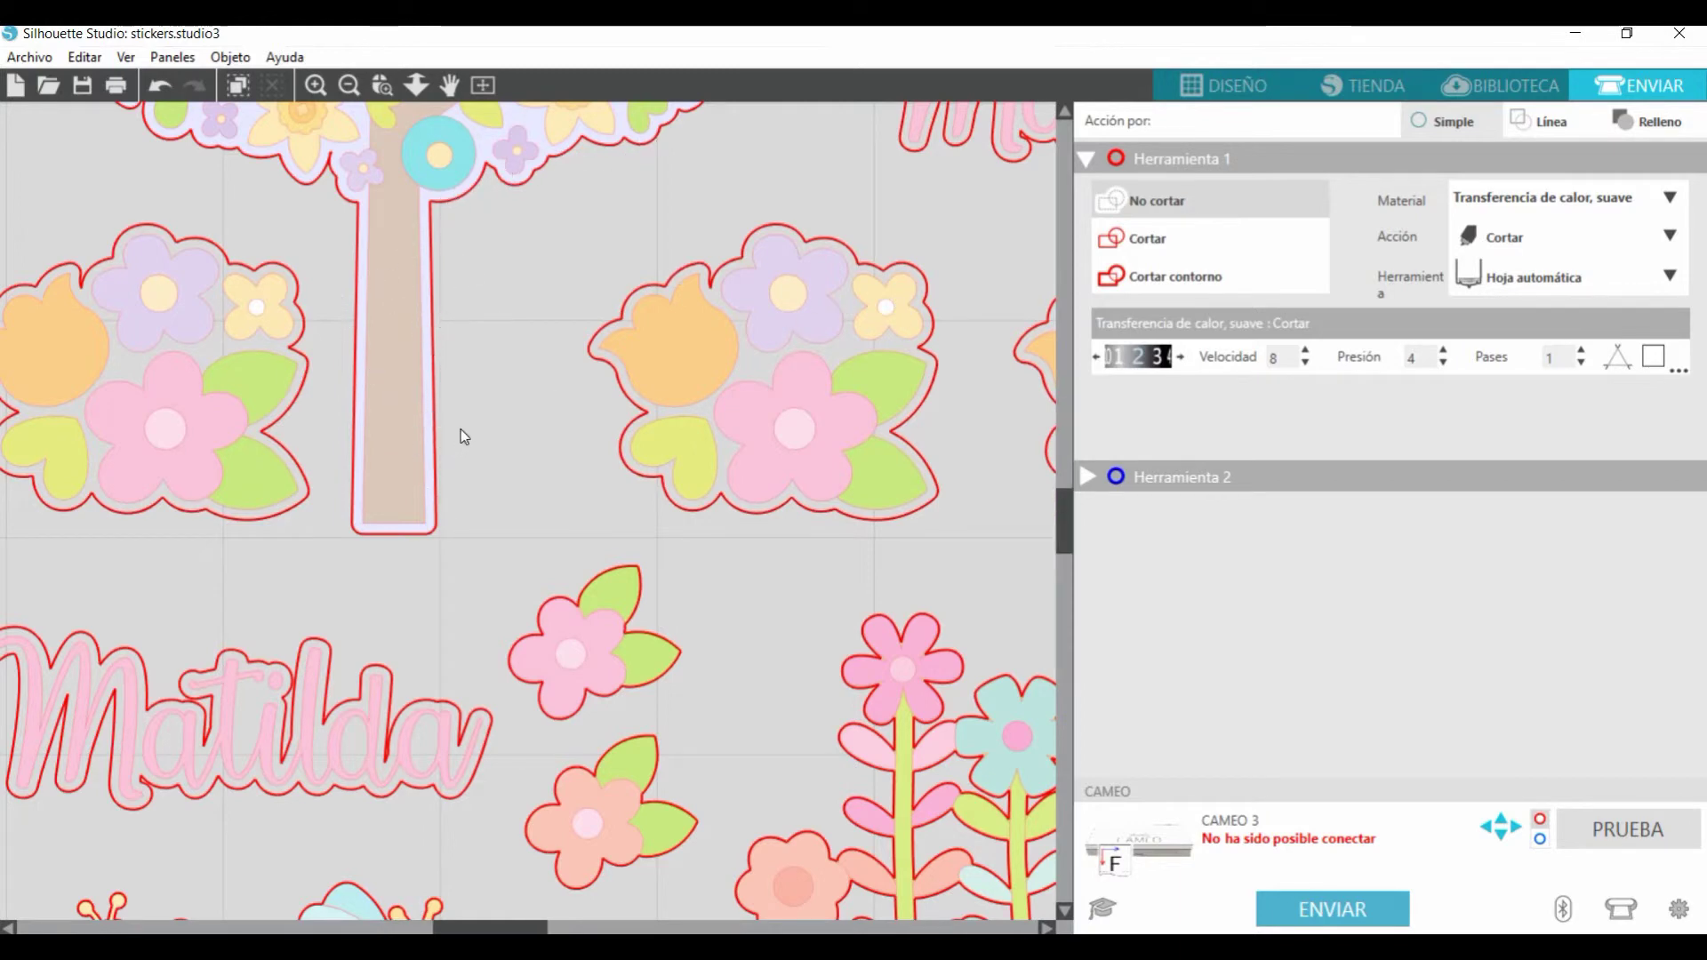
left_click(1156, 235)
left_click_drag(465, 381, 425, 328)
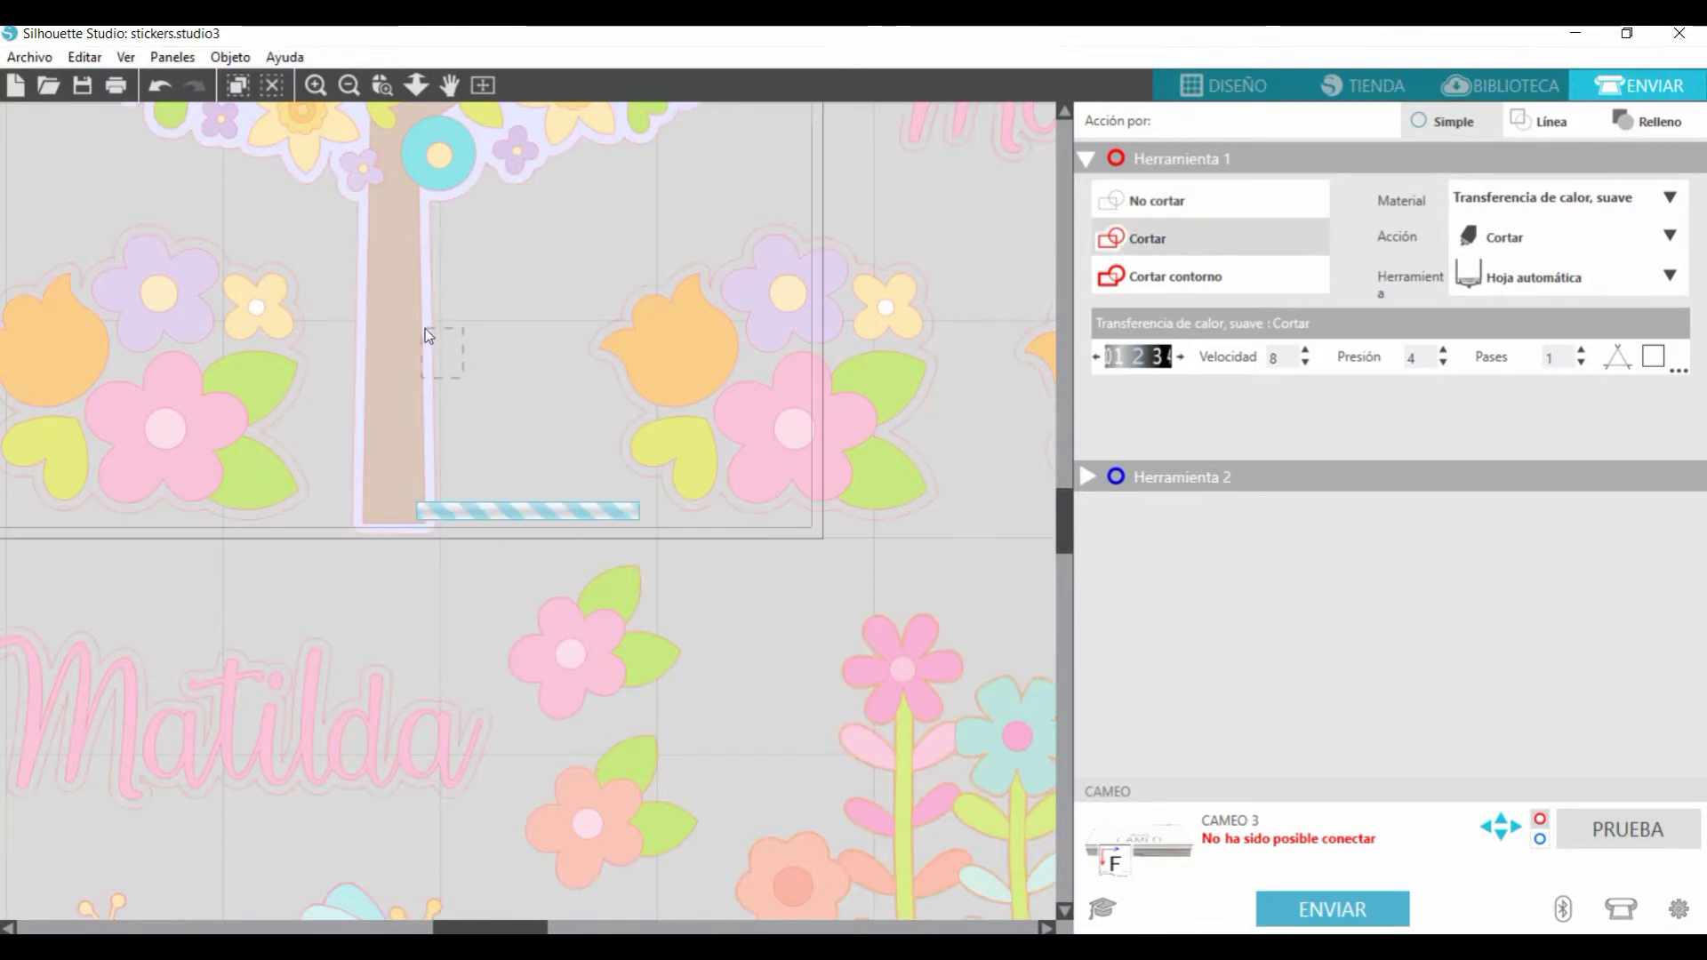
Step: Set the selected flower tree to No cortar, examine its edges, and set it back to Cortar
left_click(1143, 203)
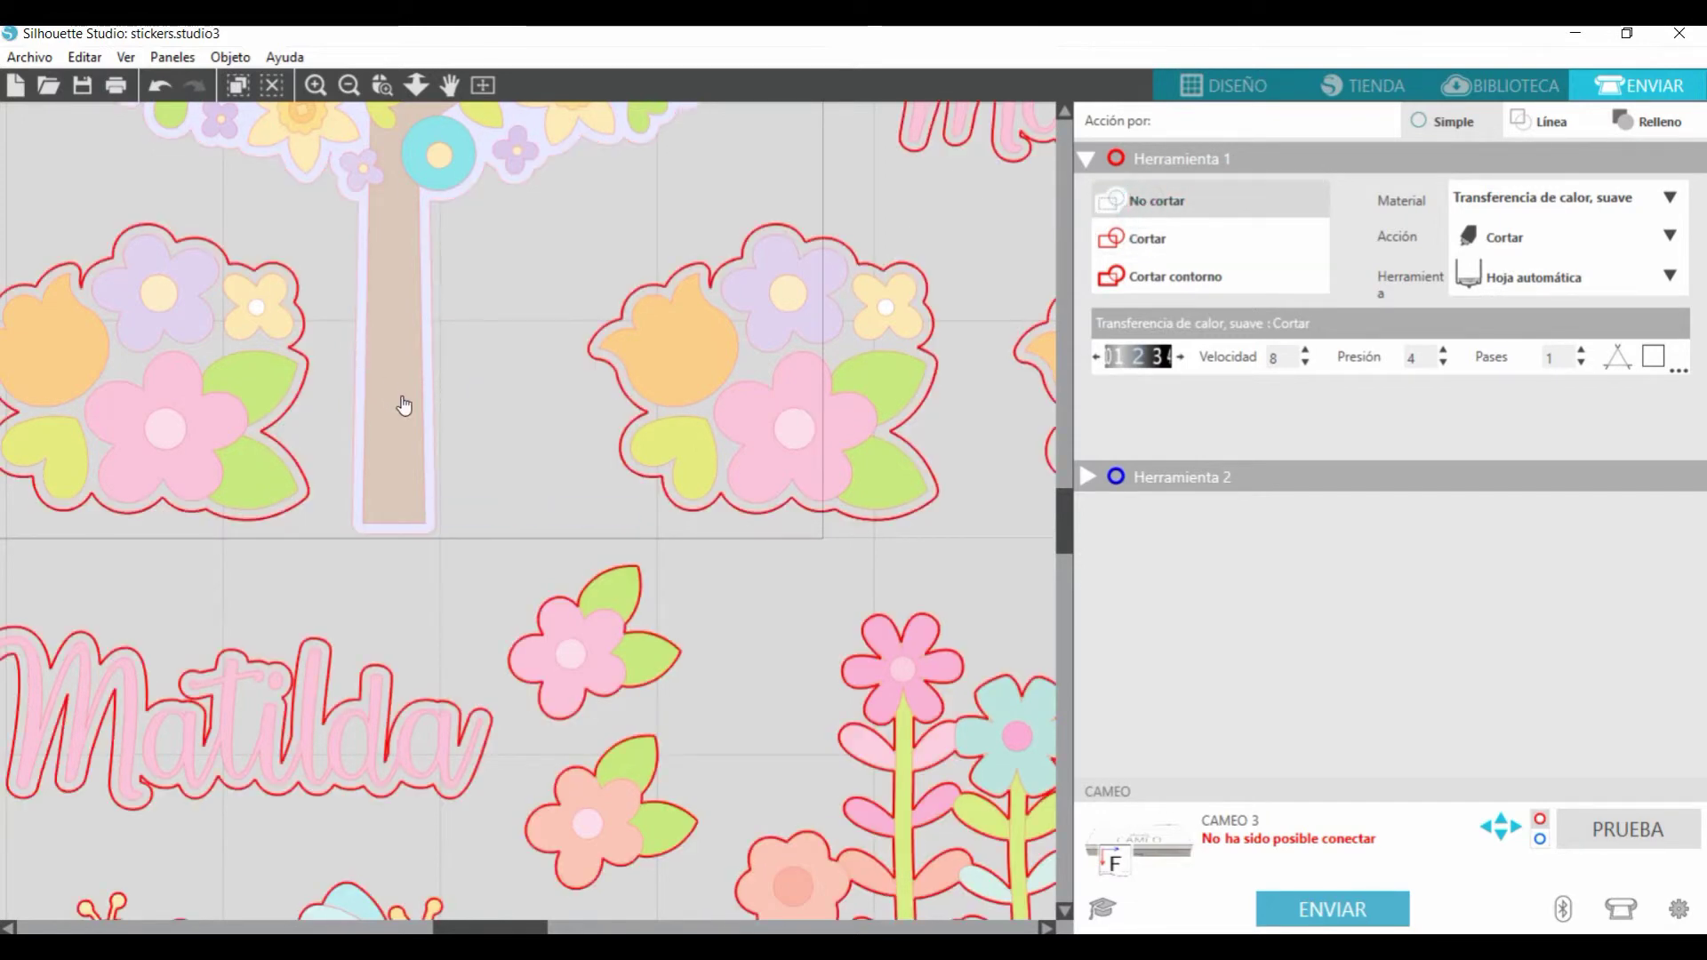
scroll(419, 279, "up", 5)
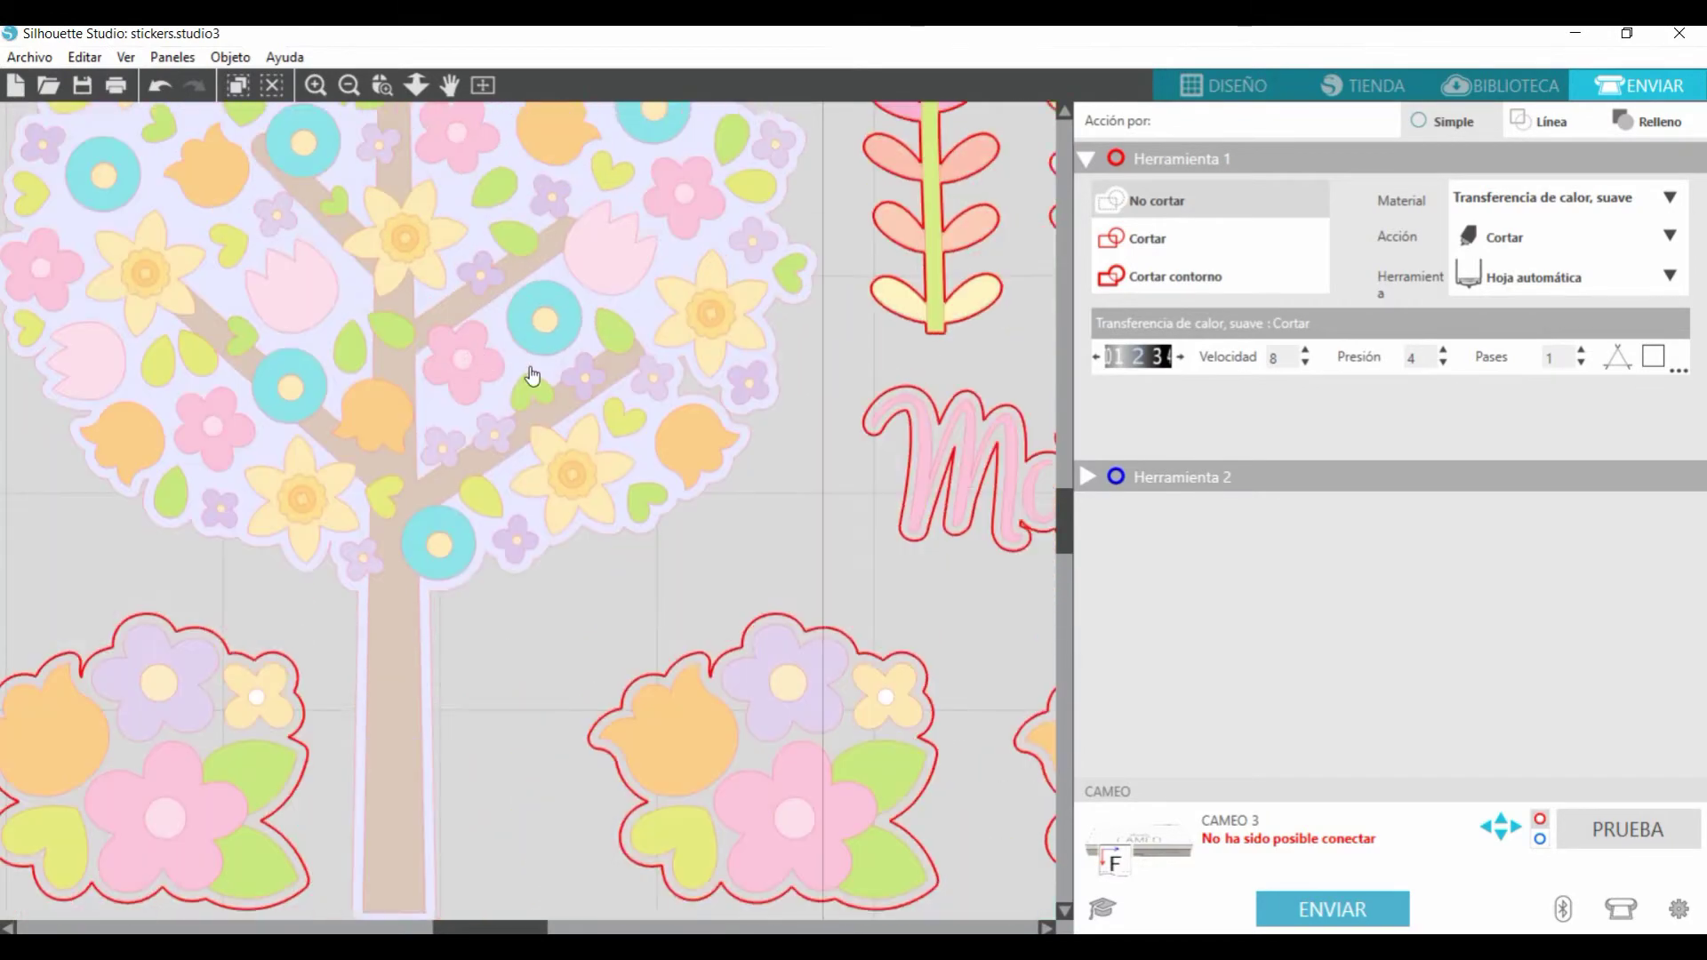
scroll(532, 376, "up", 6)
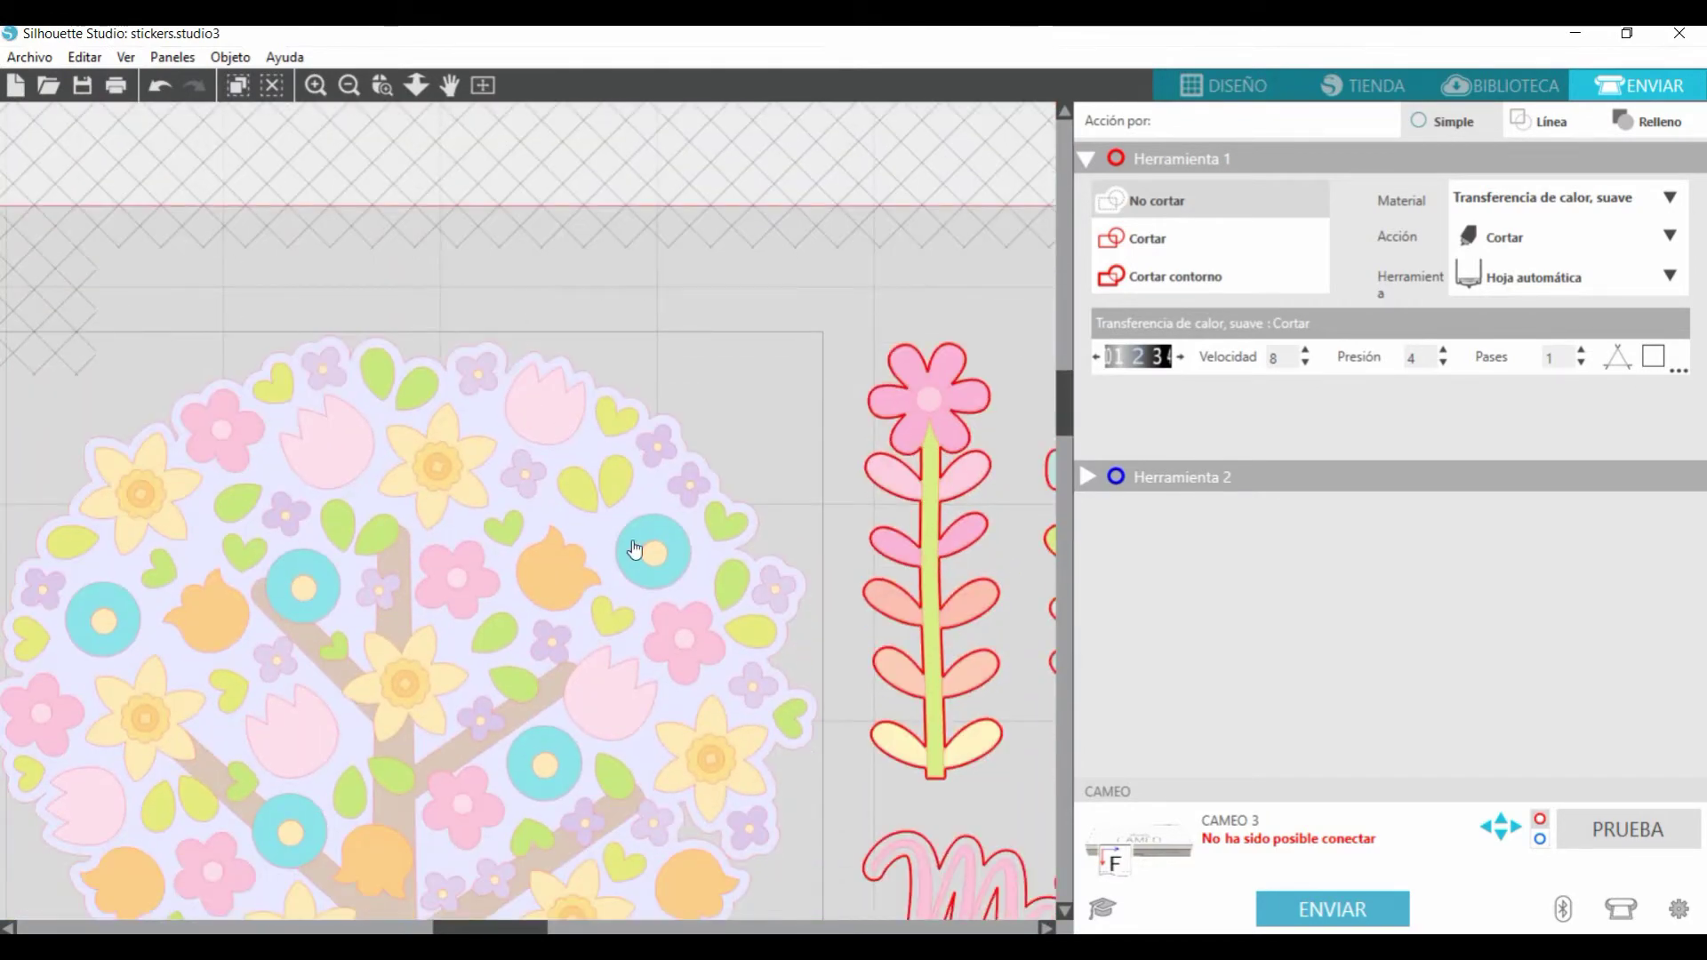
scroll(635, 549, "down", 1)
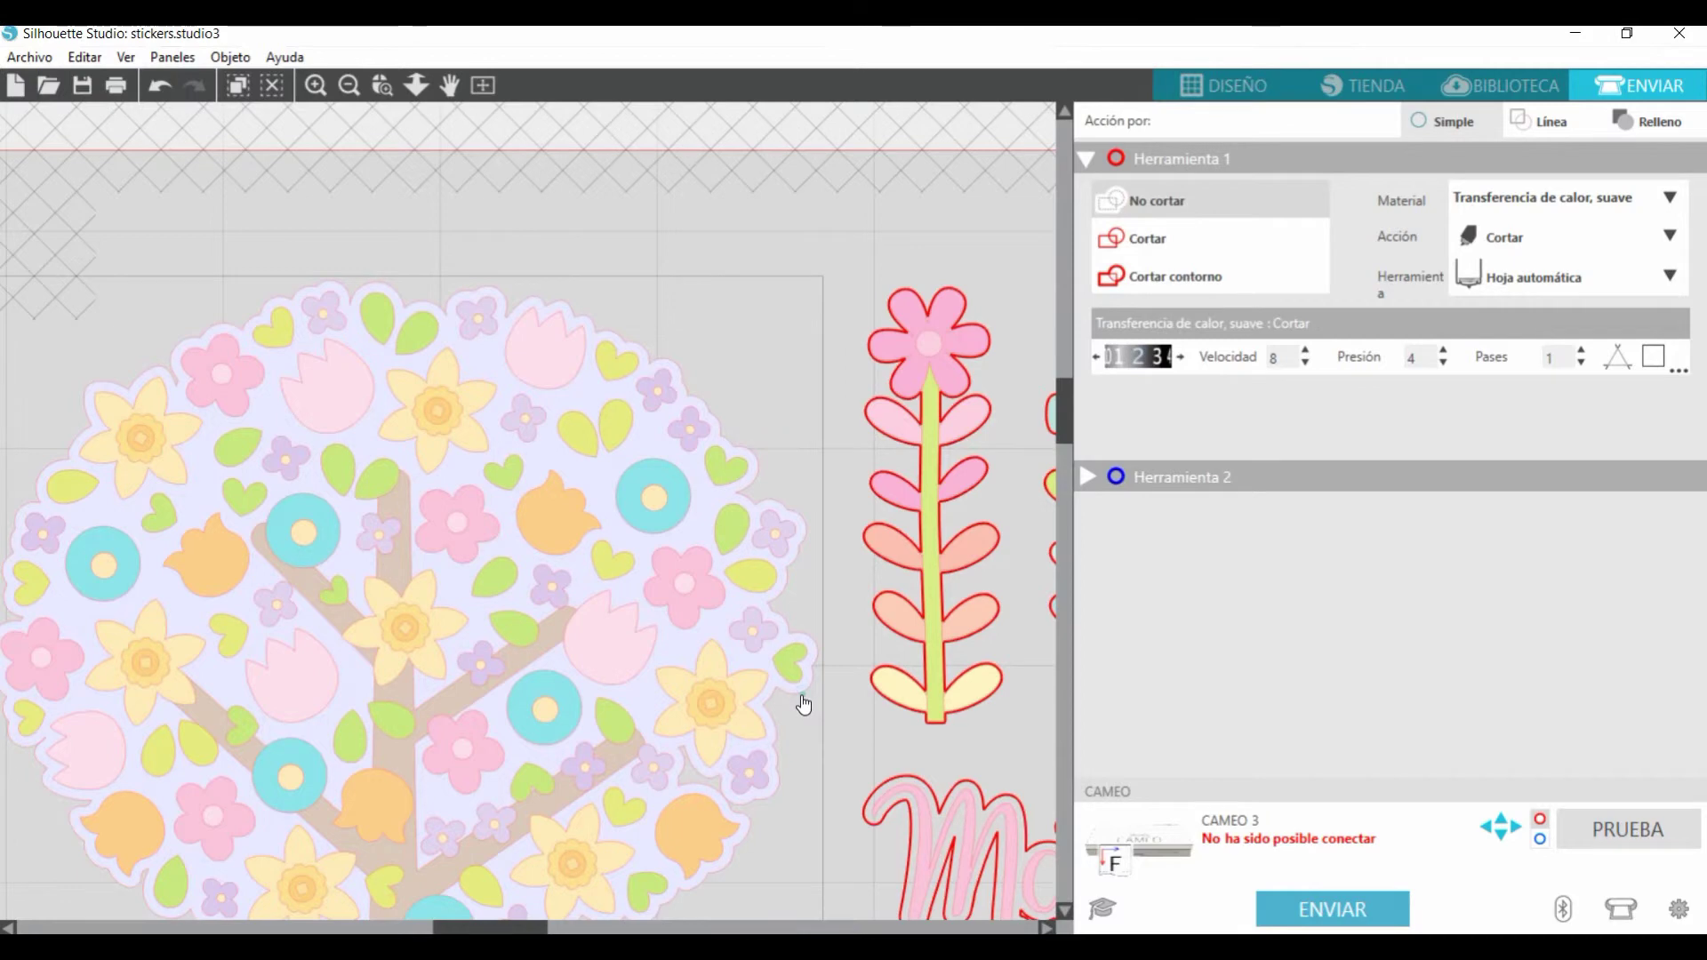
left_click(1150, 242)
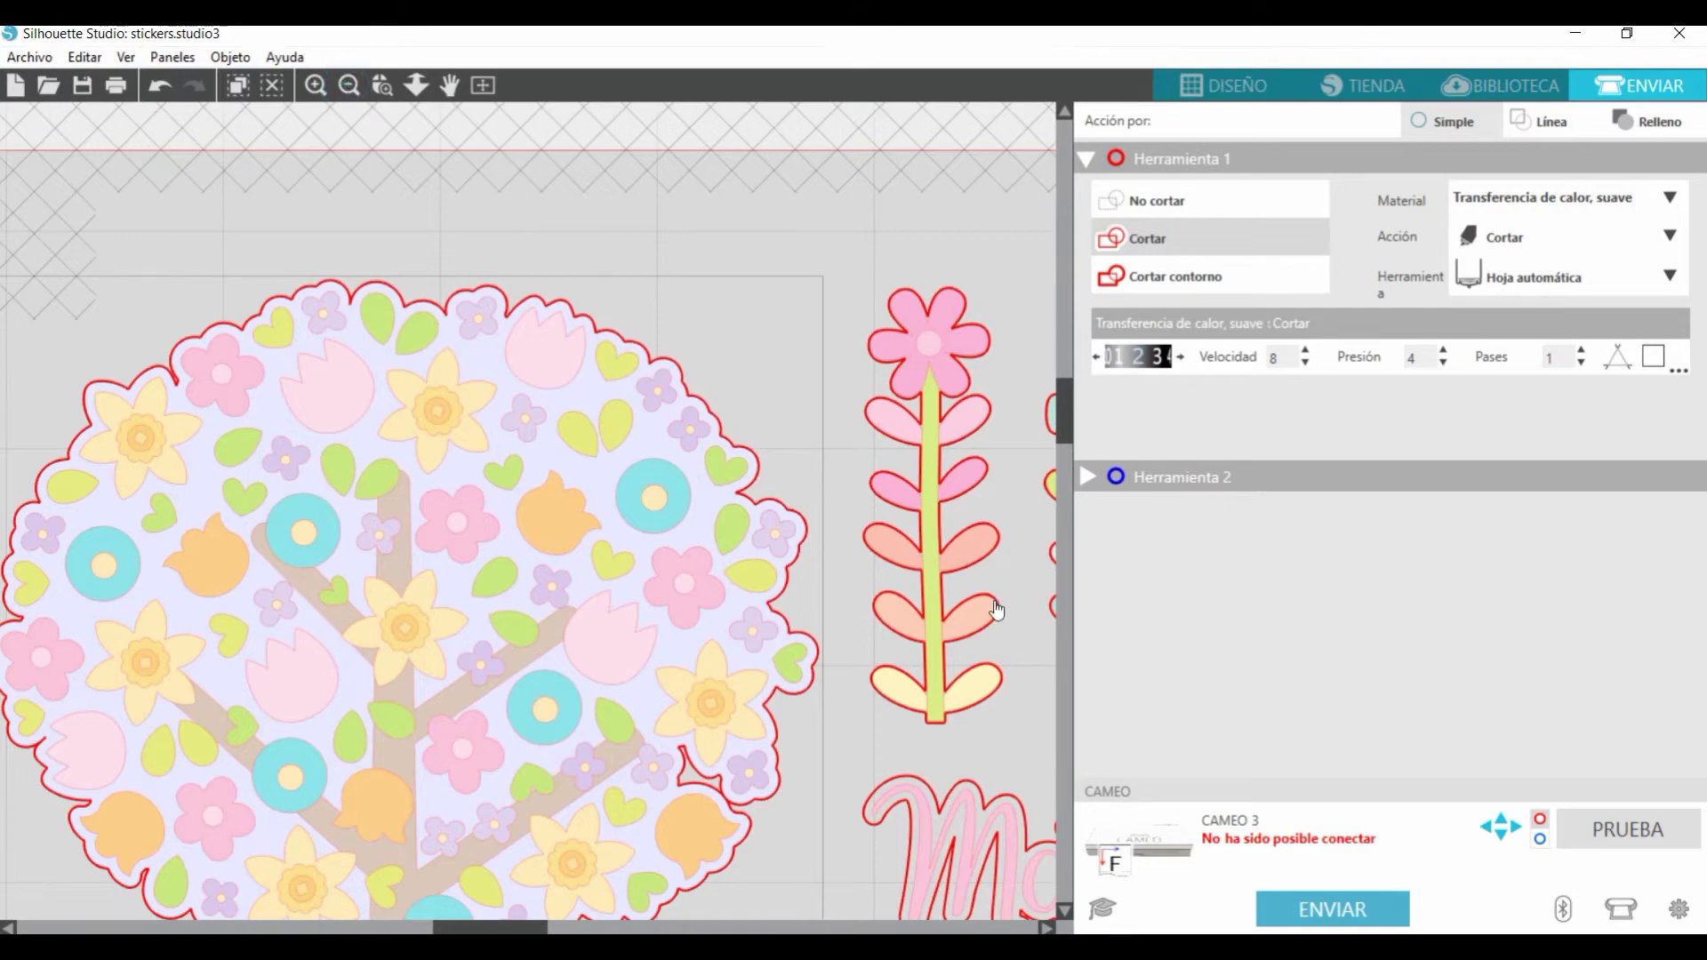
Step: Open the list of cutting materials for Herramienta 1
left_click(349, 84)
scroll(640, 667, "down", 1)
scroll(645, 658, "down", 4)
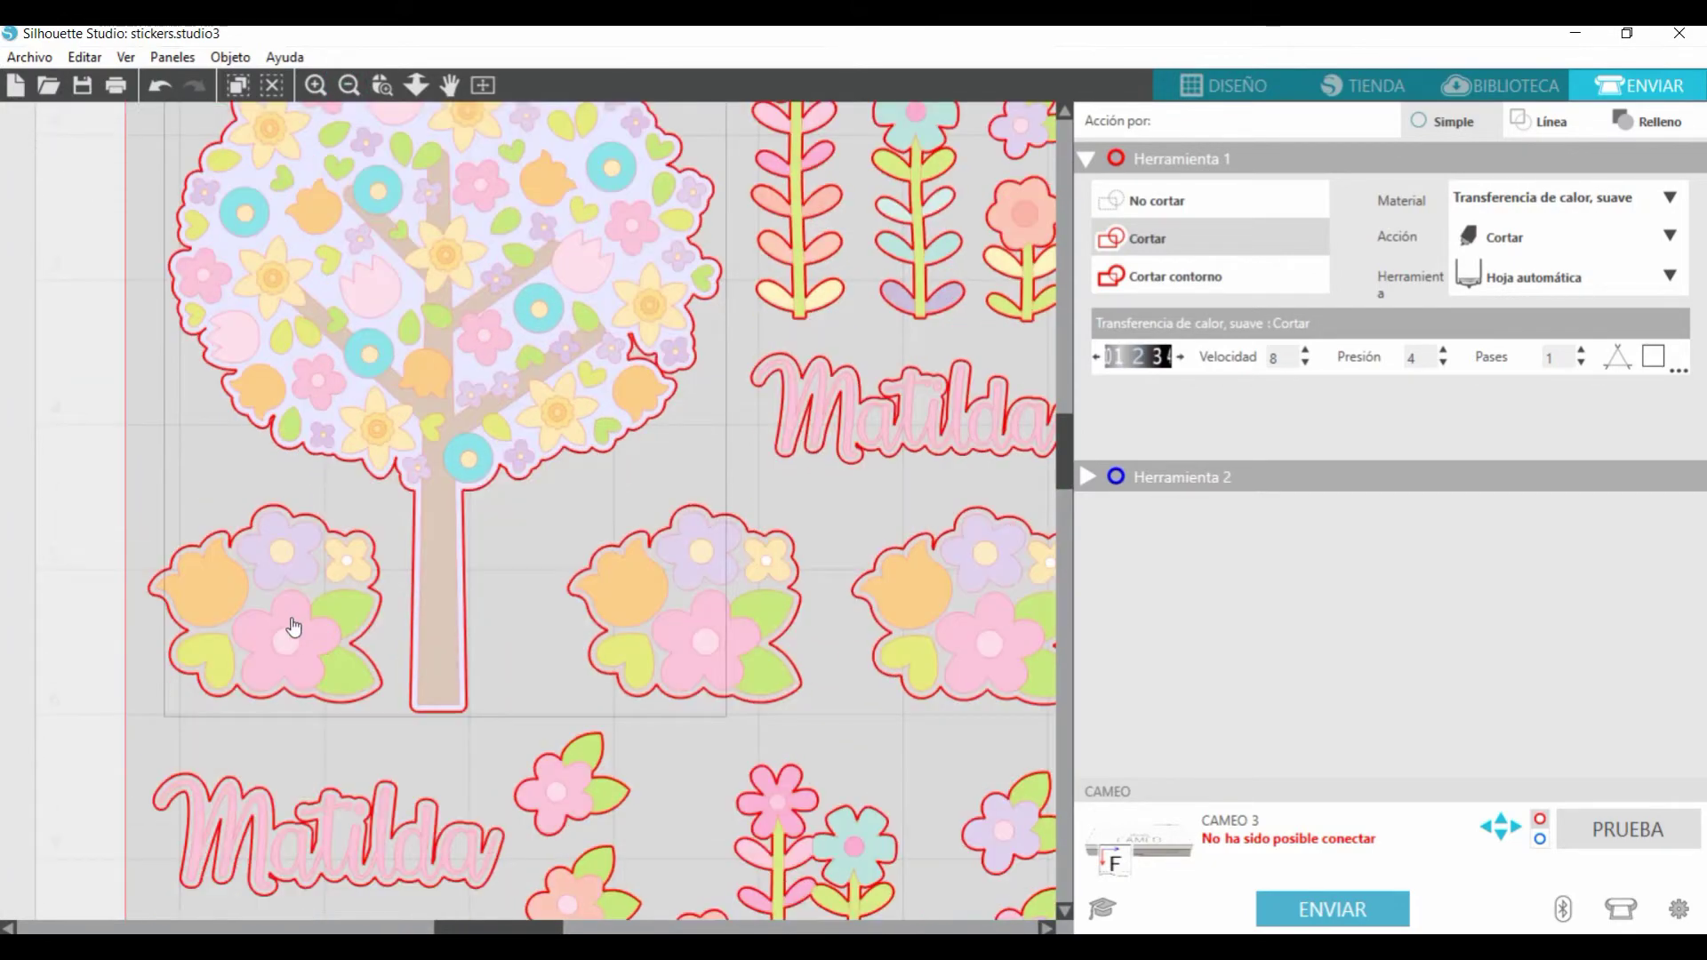
left_click(348, 84)
left_click(348, 84)
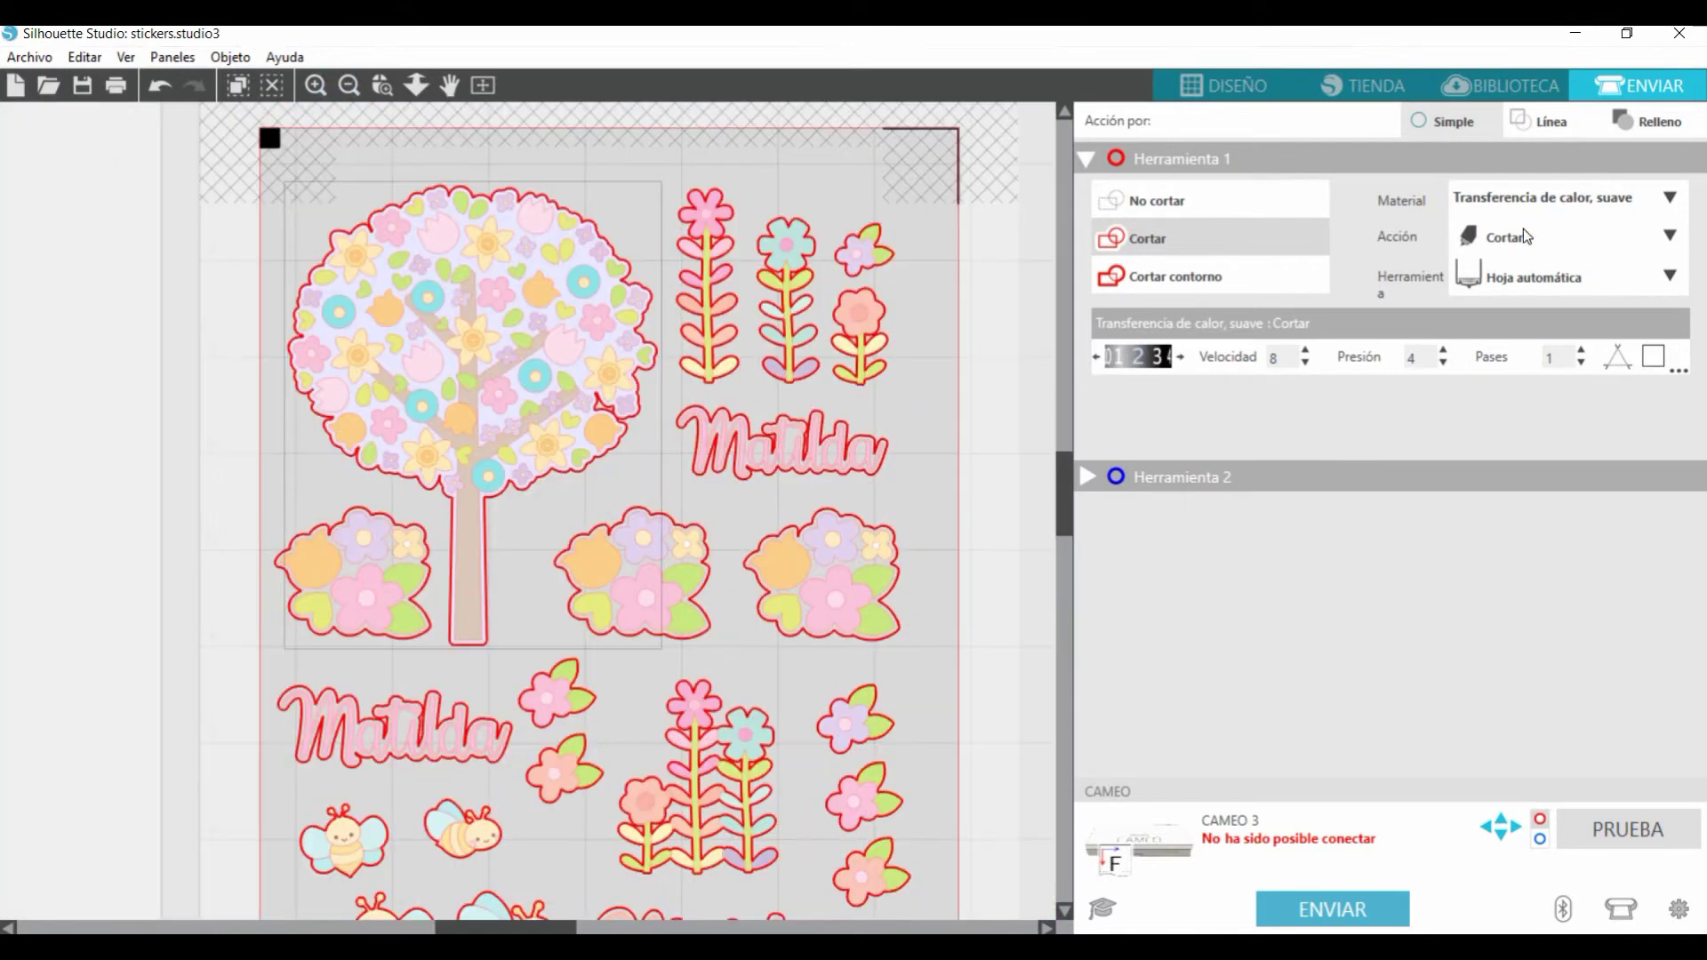
left_click(1539, 195)
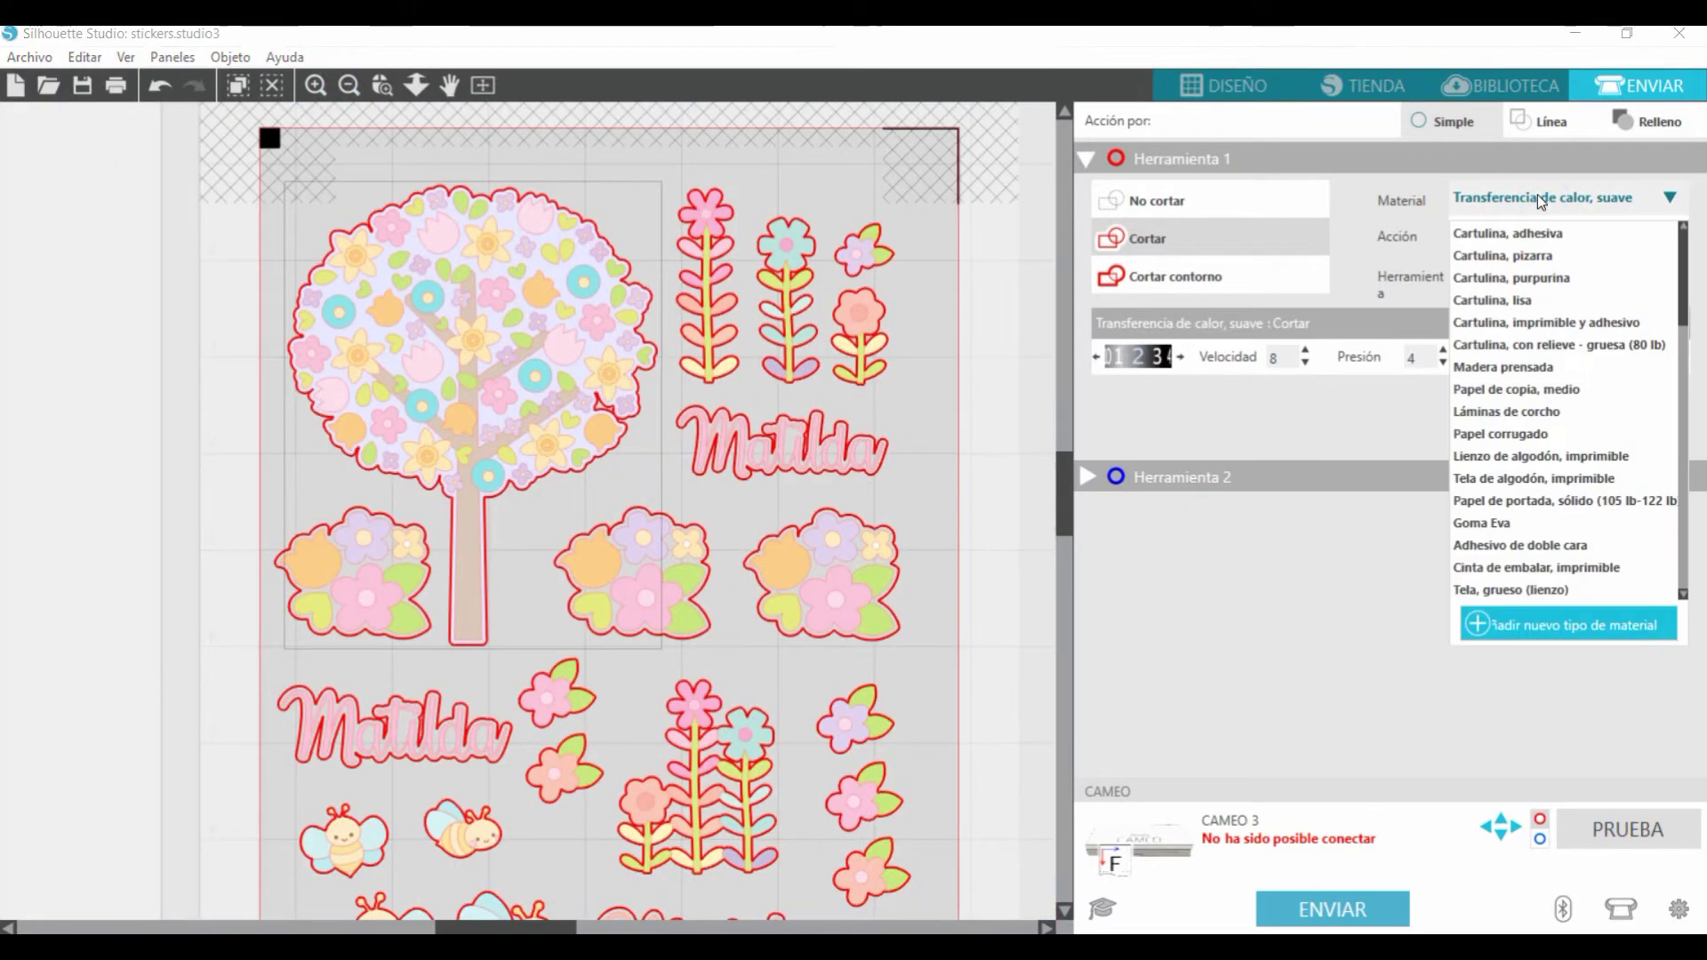